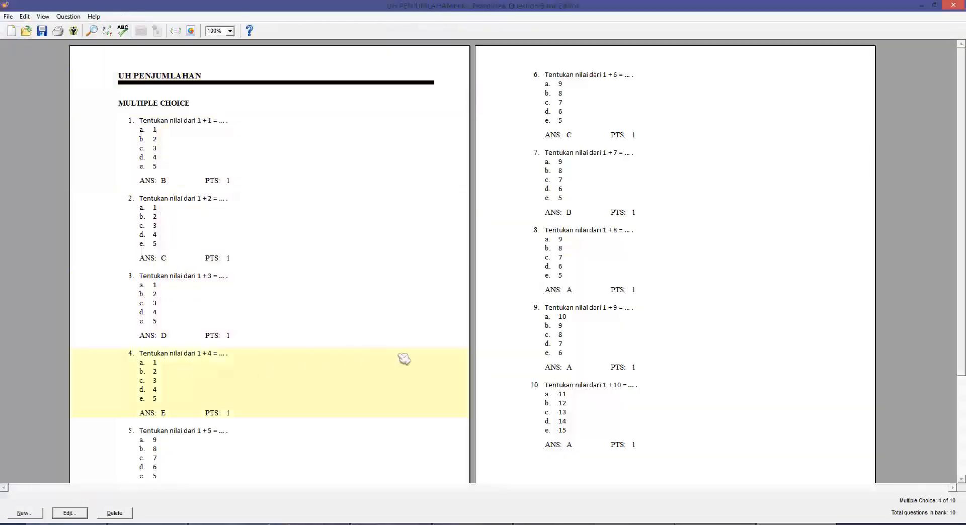
Open and close the UH PENGURANGAN, UH PEMBAGIAN and UH PERKALIAN question banks in turn.
scroll(578, 249, down, 3)
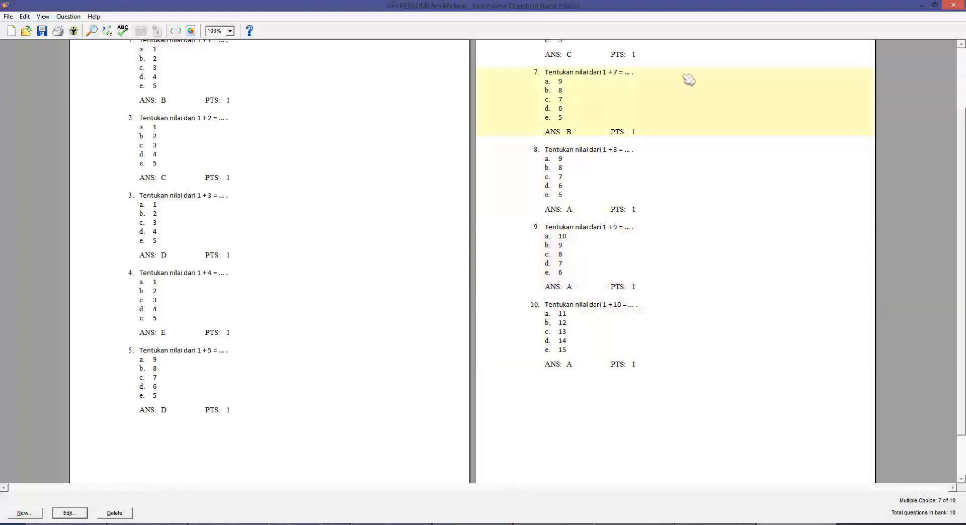
click(953, 6)
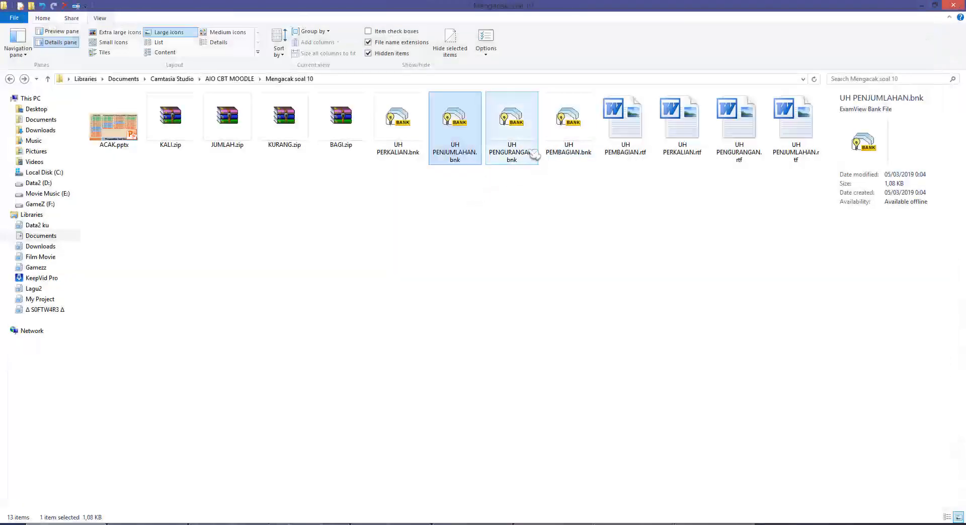
double_click(526, 137)
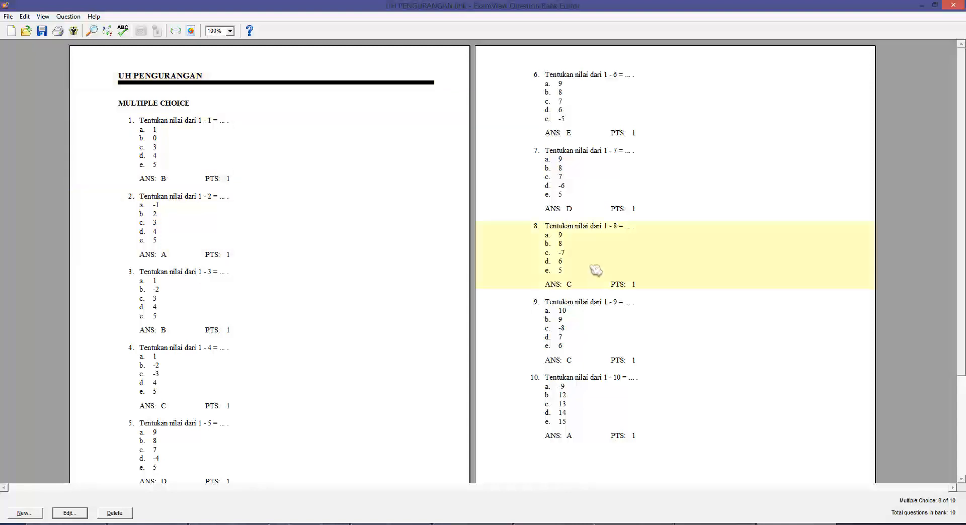
click(953, 5)
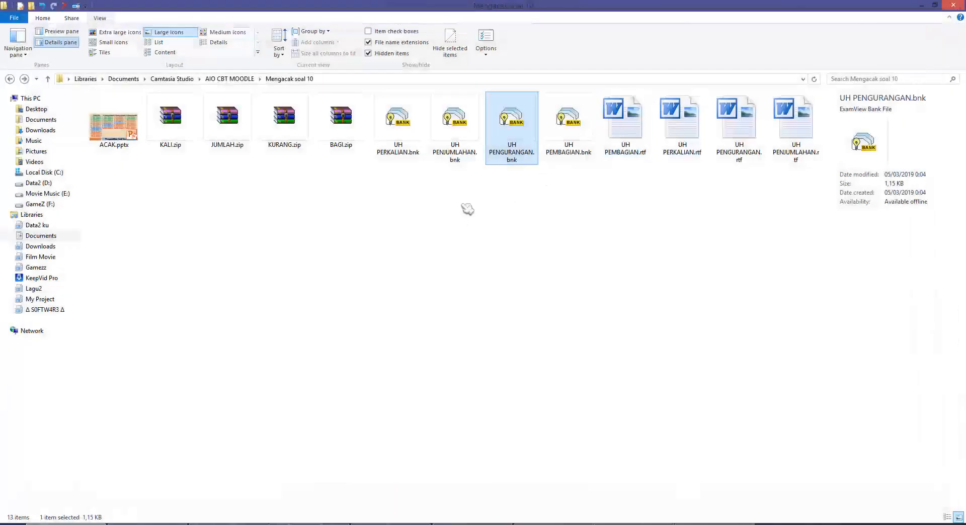
double_click(561, 151)
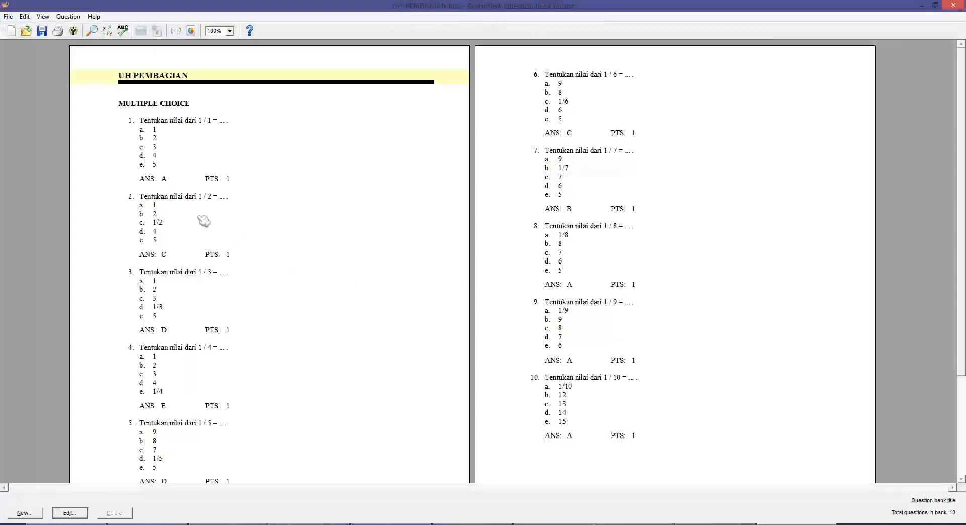
click(954, 6)
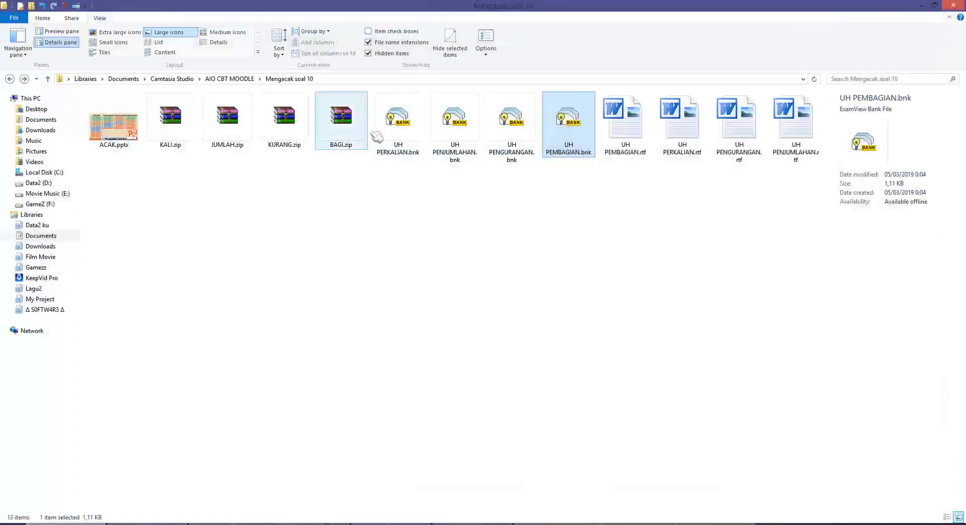
double_click(397, 118)
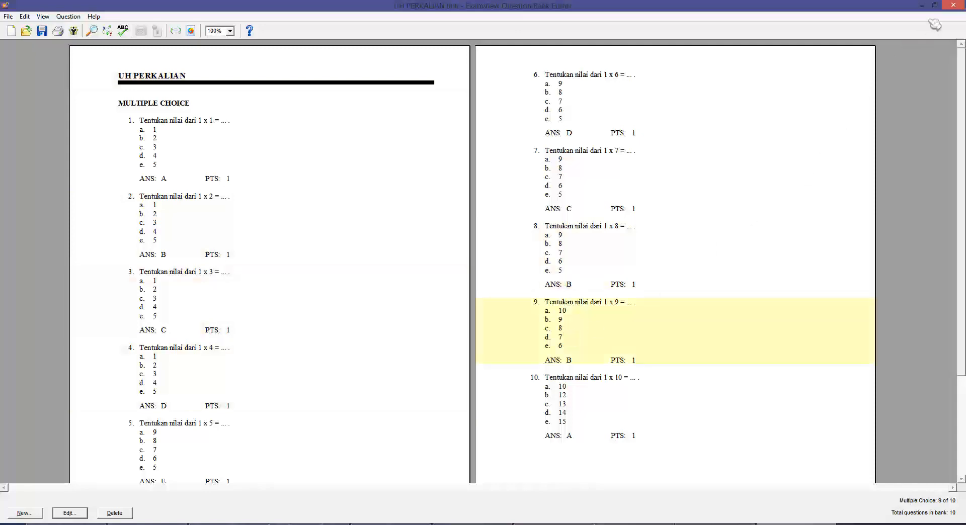
click(954, 6)
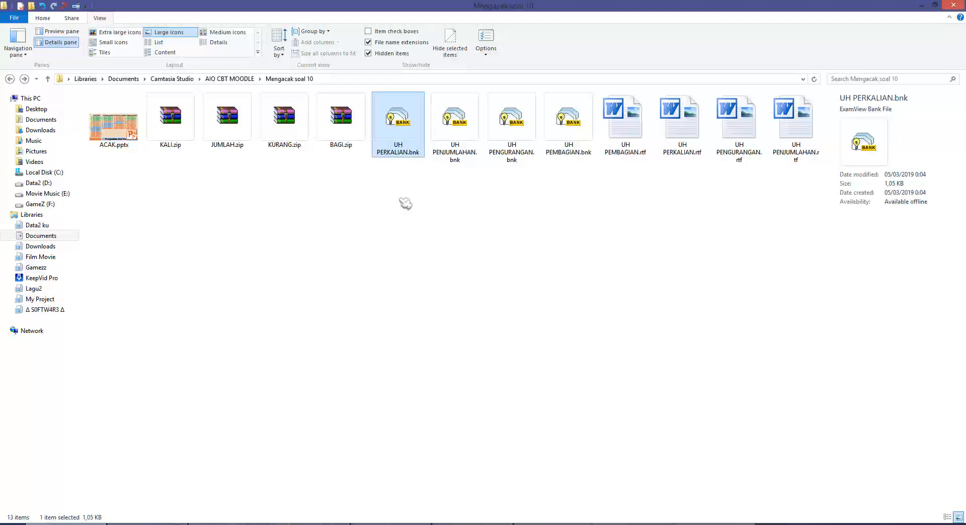
Reopen UH PERKALIAN and check the Help > About version information.
double_click(401, 137)
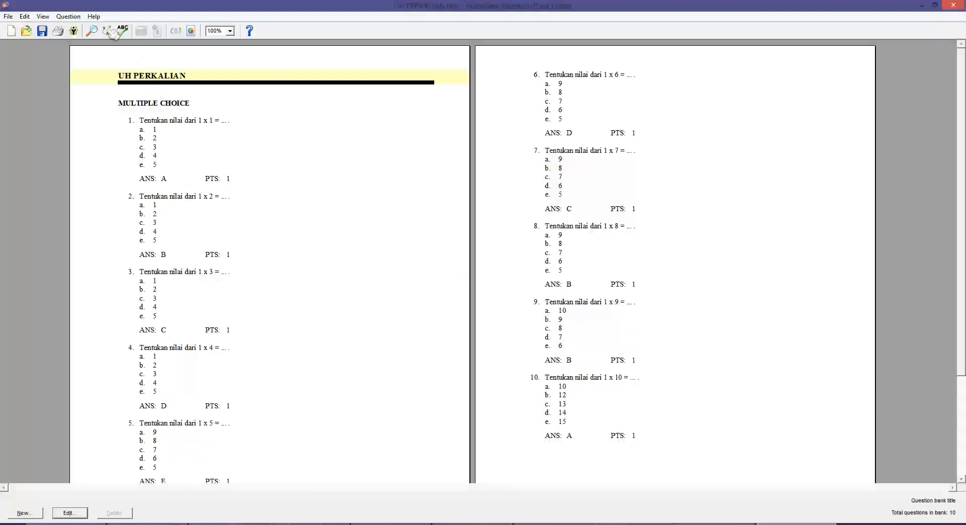
click(94, 16)
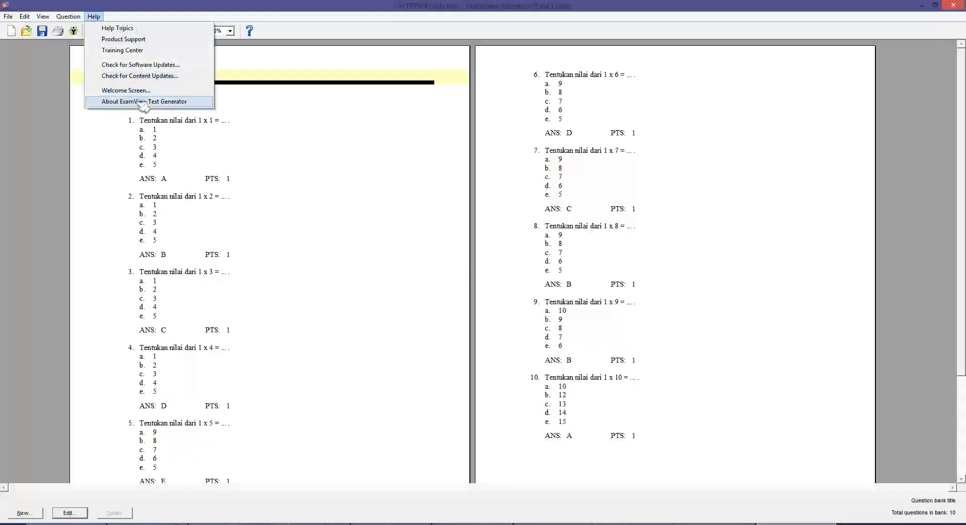
click(121, 100)
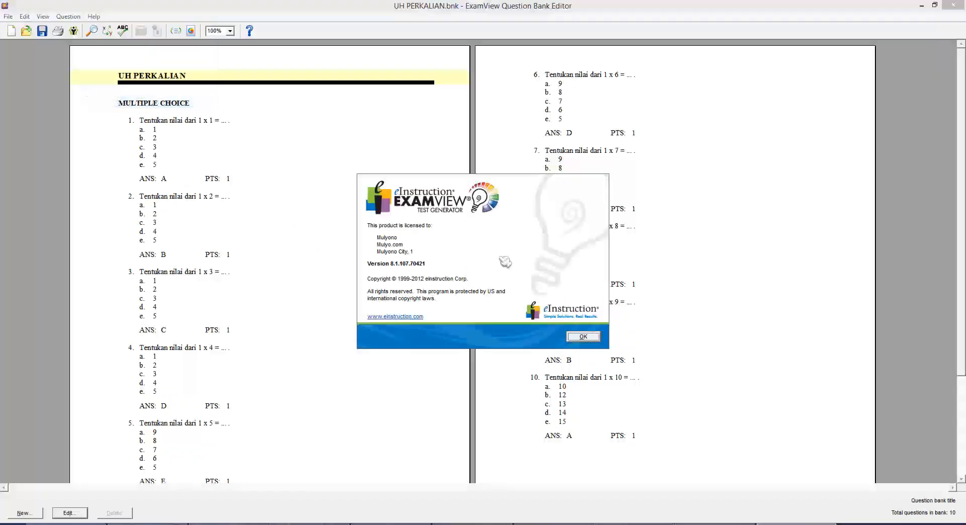
click(584, 337)
Select questions 2, 7, 8 and 6 in the UH PERKALIAN bank.
click(216, 245)
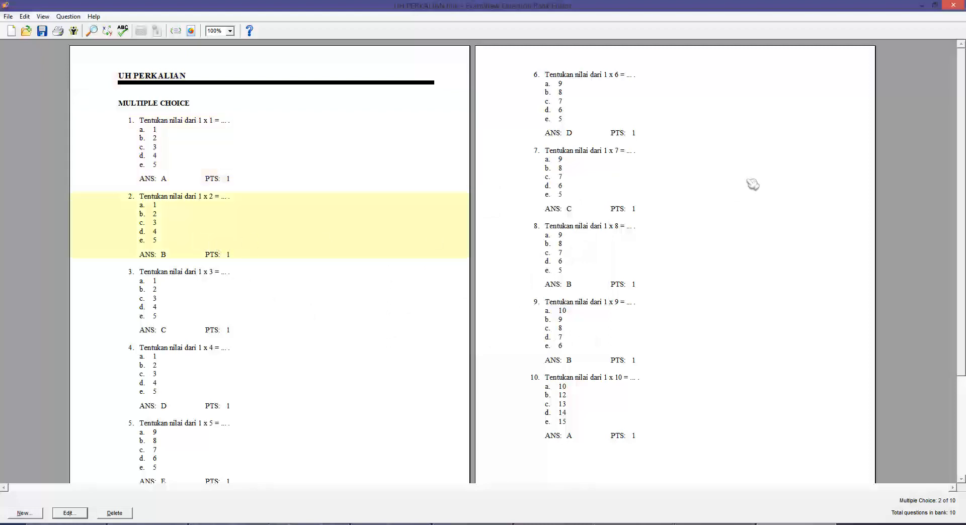
click(612, 185)
click(609, 236)
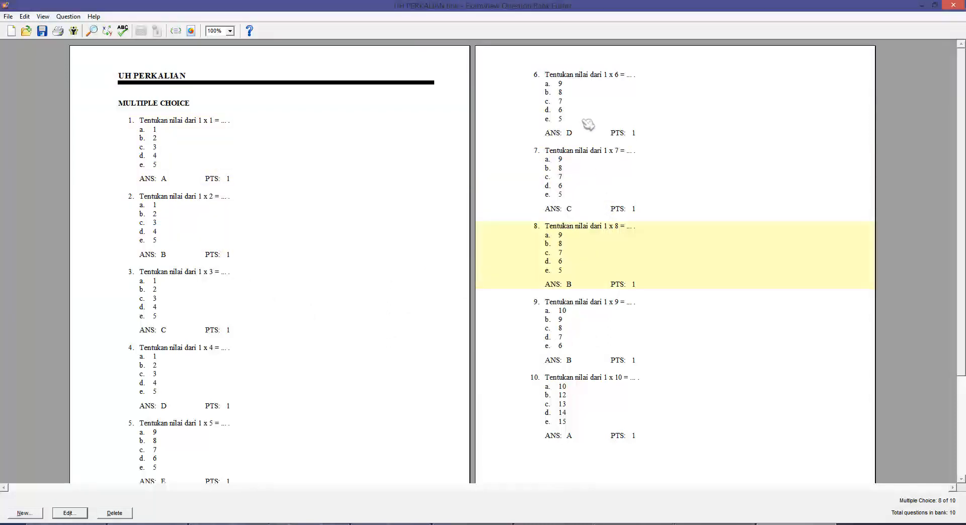
click(589, 123)
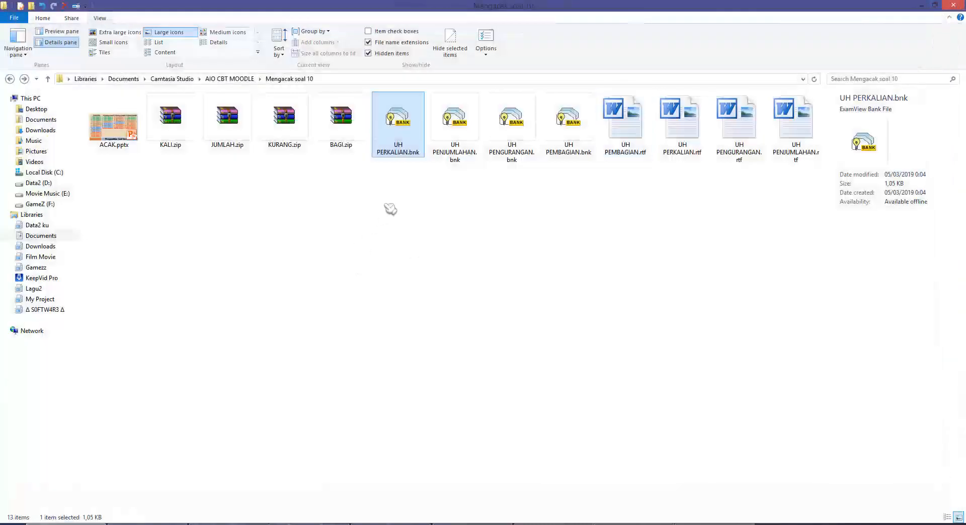
Select the four bank files, then open CBTAdmin's Moodle List Course page.
drag(382, 185, 574, 131)
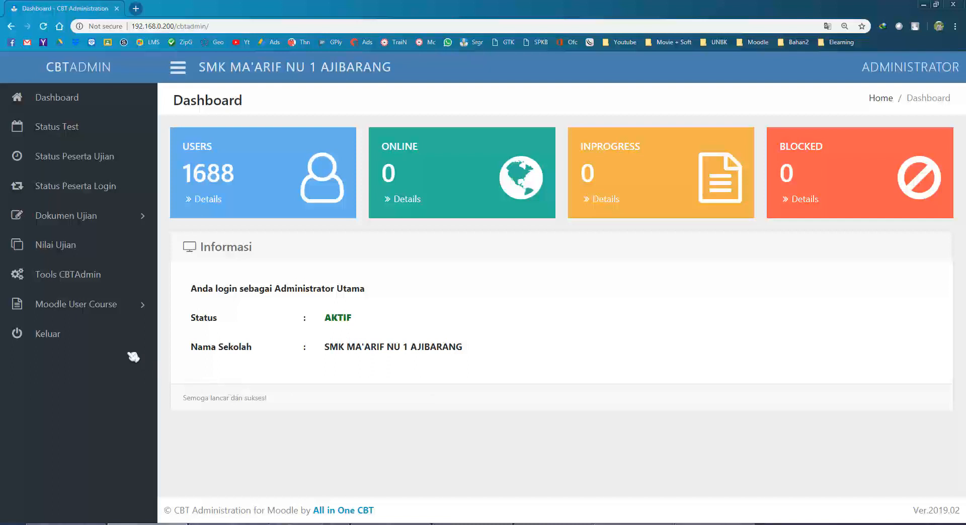
click(108, 311)
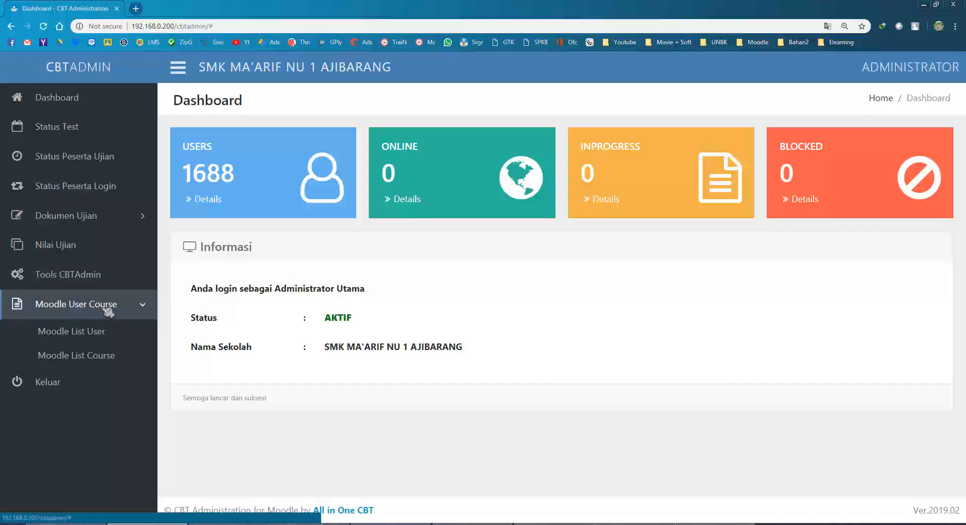
click(105, 359)
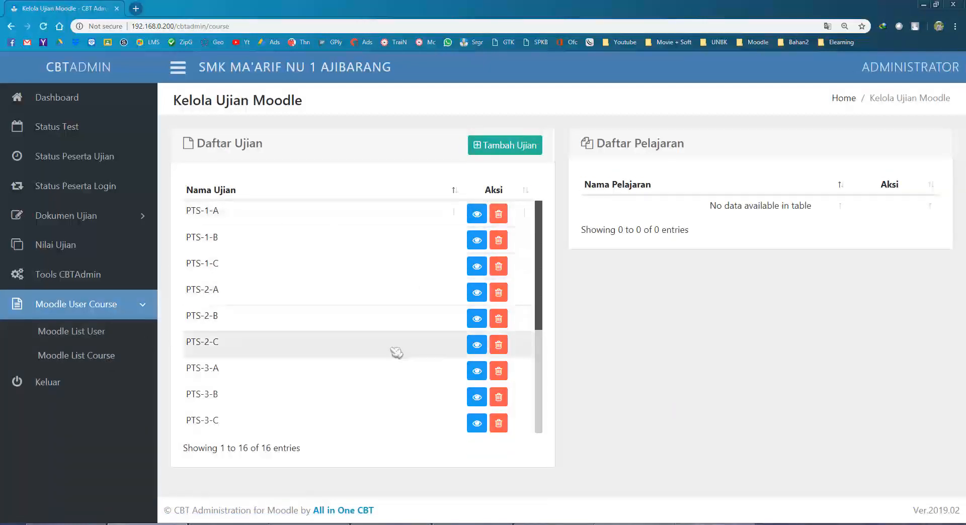
Show exam PTS-1-A's subjects and open the MATEMATIKA X course settings.
click(477, 216)
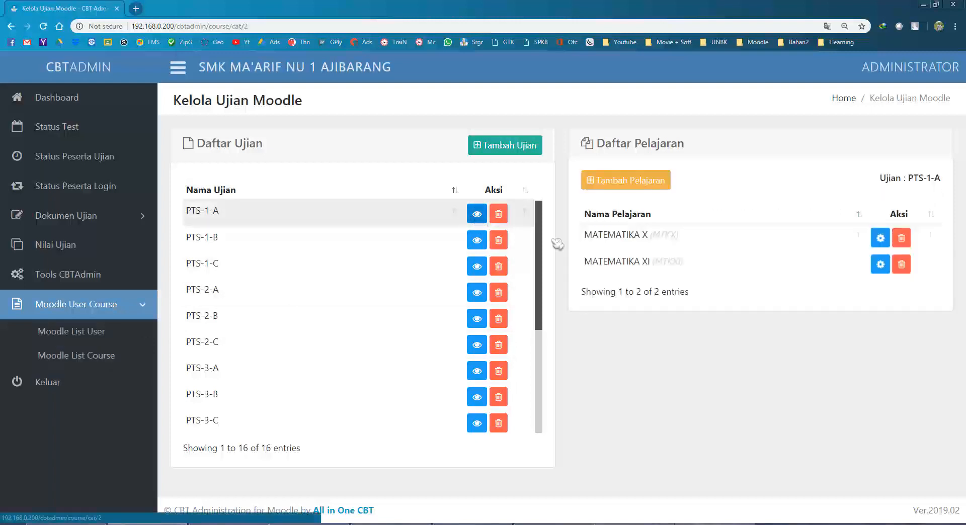
drag(640, 235, 679, 262)
click(686, 244)
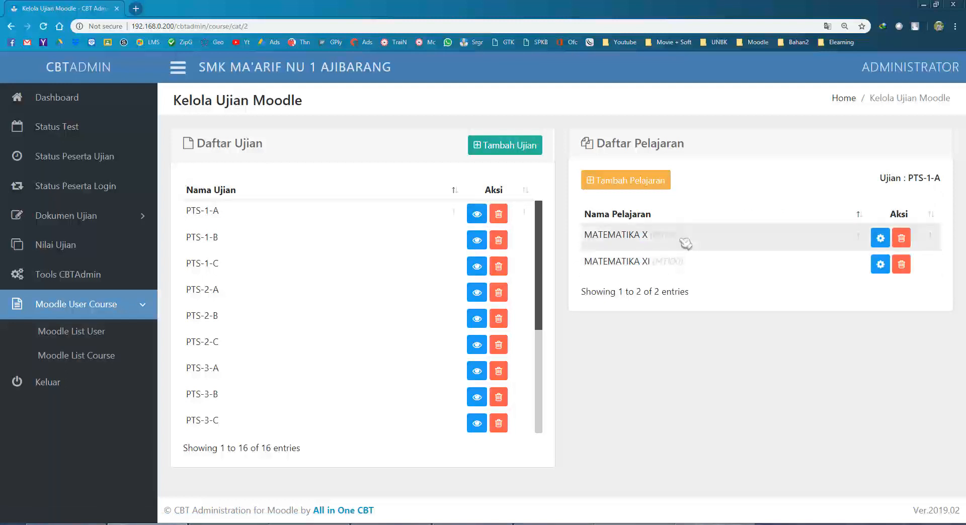
click(890, 242)
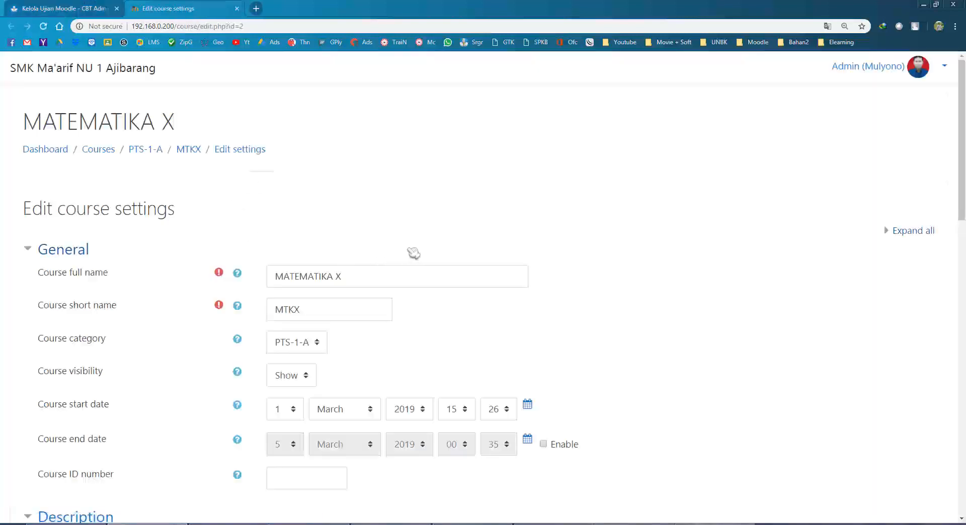
scroll(592, 300, down, 12)
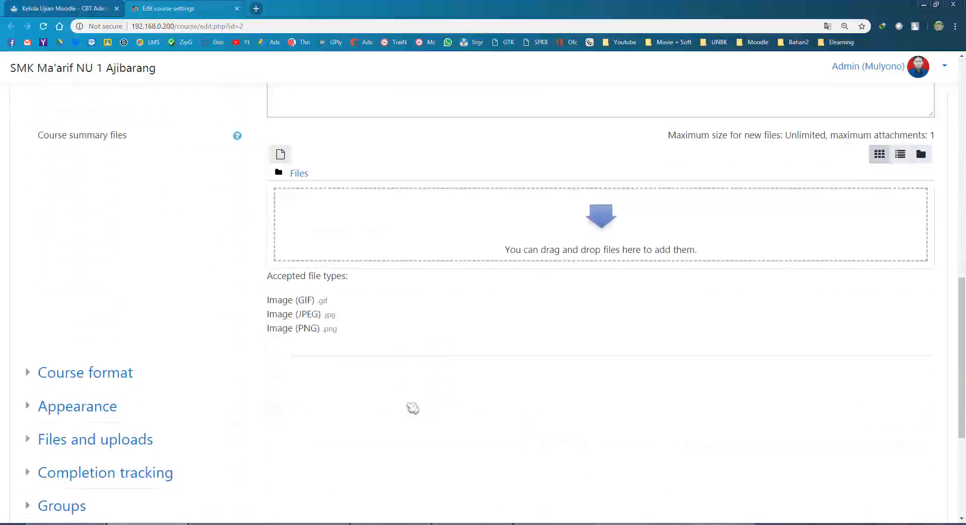
scroll(413, 408, down, 5)
click(327, 384)
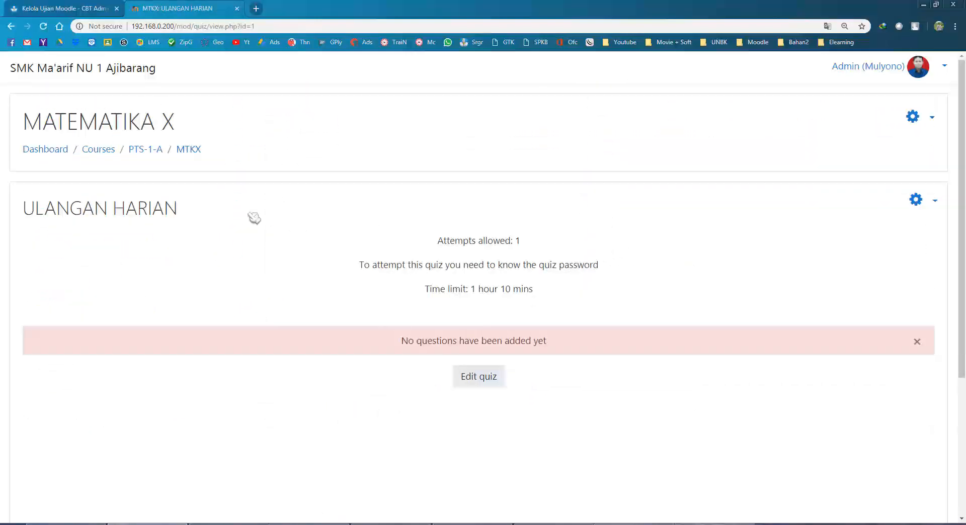
drag(90, 124, 196, 122)
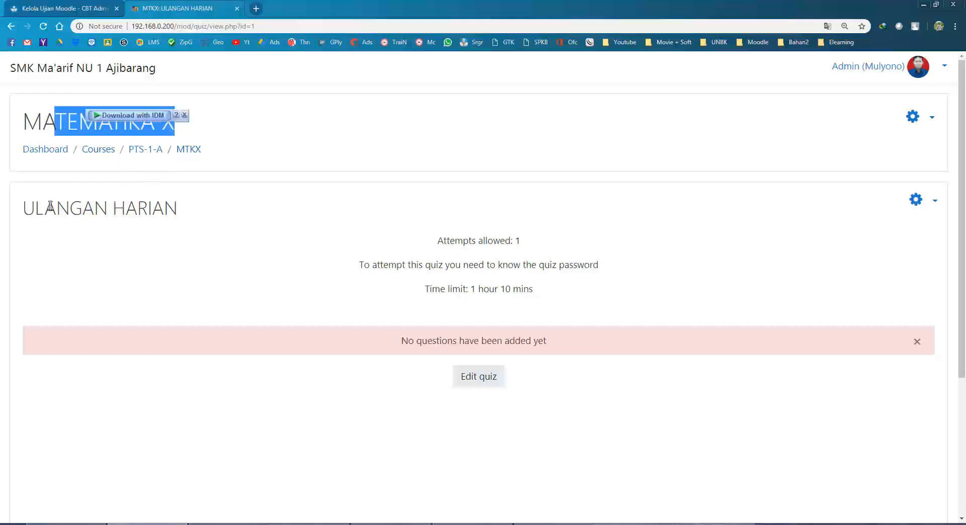
drag(48, 208, 215, 211)
click(158, 217)
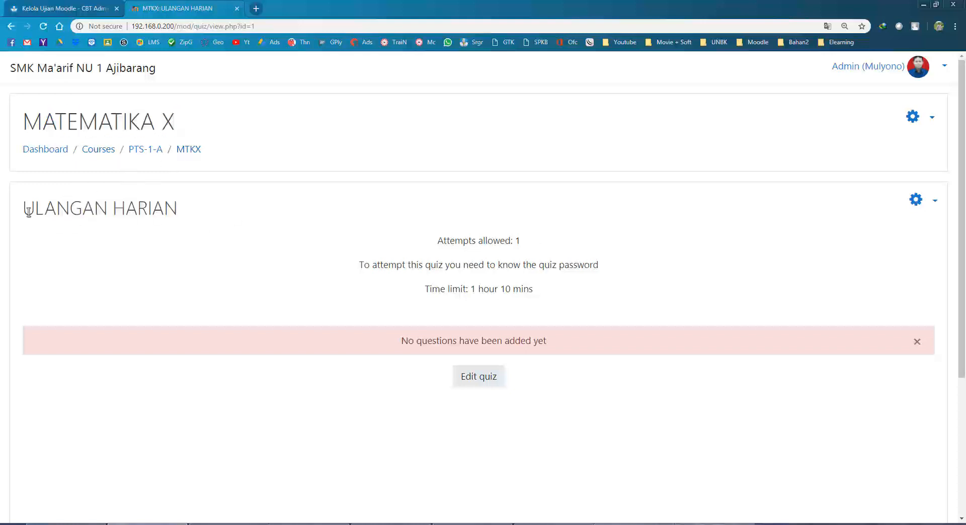
drag(28, 210, 224, 224)
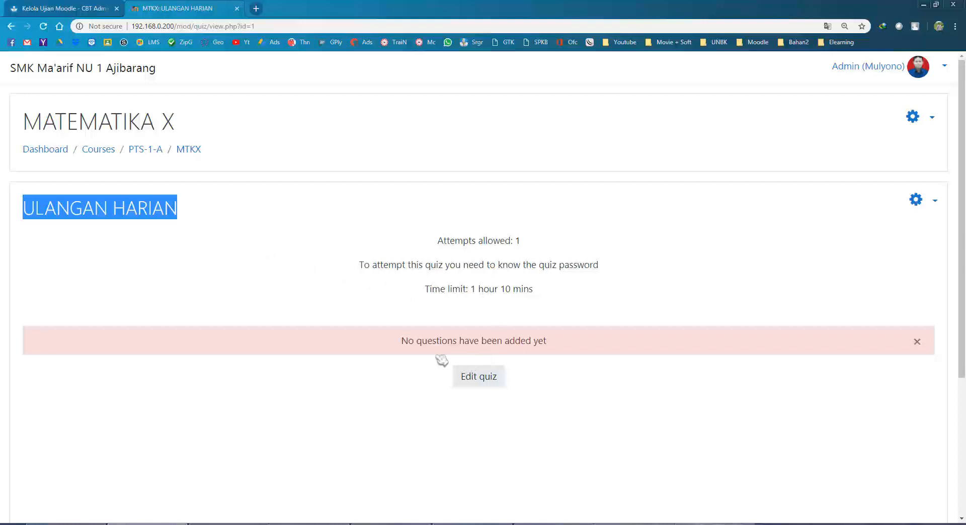
drag(406, 346, 574, 348)
click(488, 291)
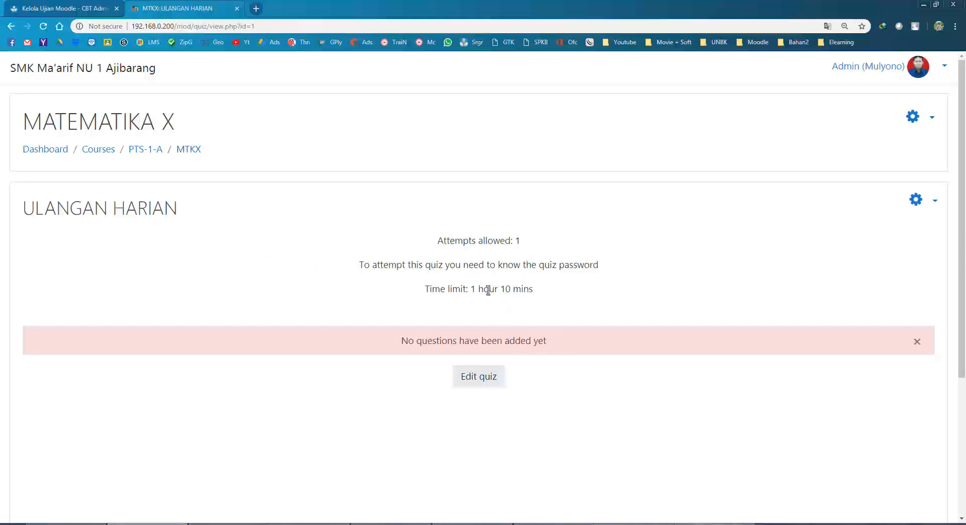
click(65, 524)
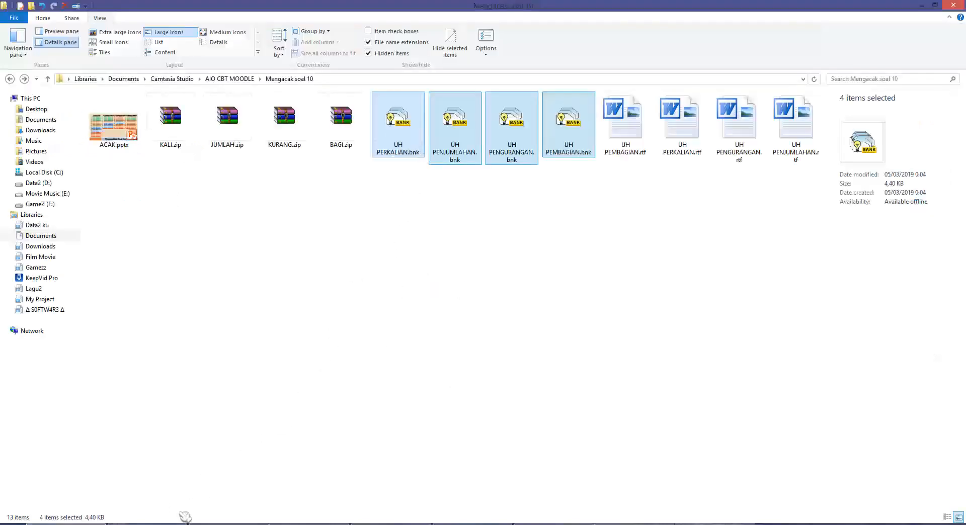
click(185, 523)
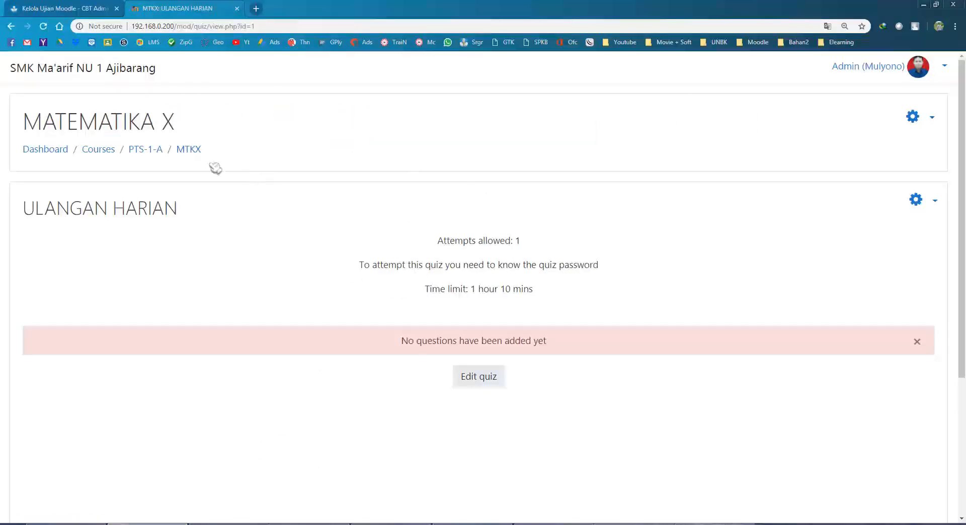
drag(25, 120, 287, 139)
click(286, 138)
drag(145, 124, 263, 142)
click(264, 142)
drag(25, 121, 225, 129)
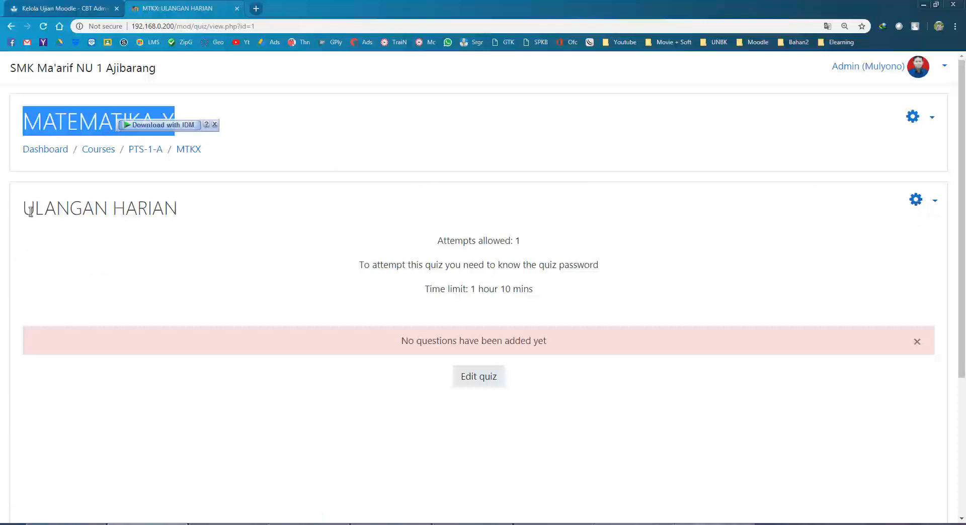
drag(24, 209, 232, 222)
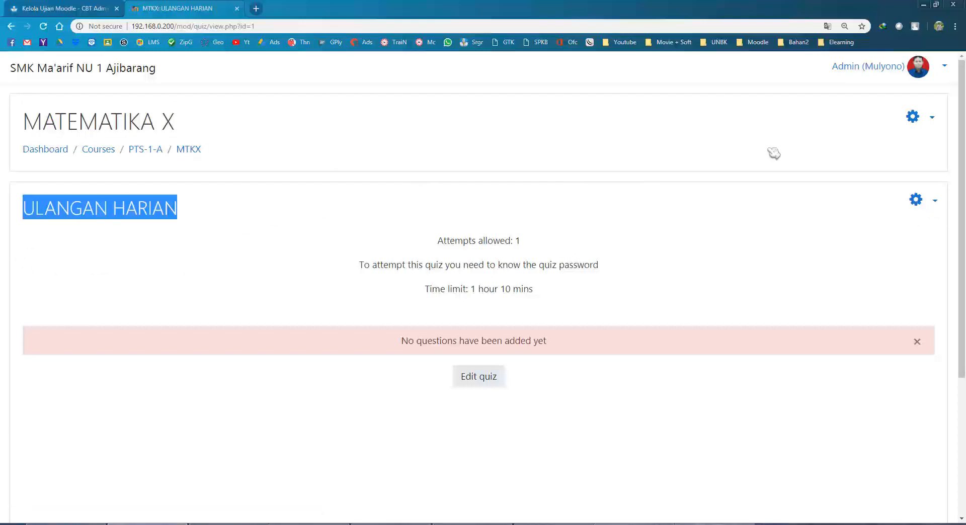
Reach the MATEMATIKA X question bank Import page through the course gear menu's More... page.
click(915, 119)
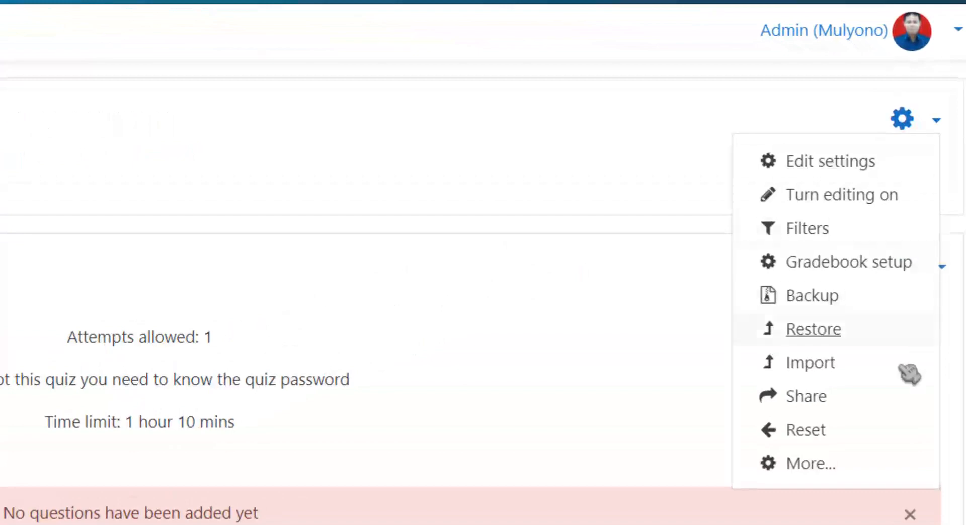
click(905, 118)
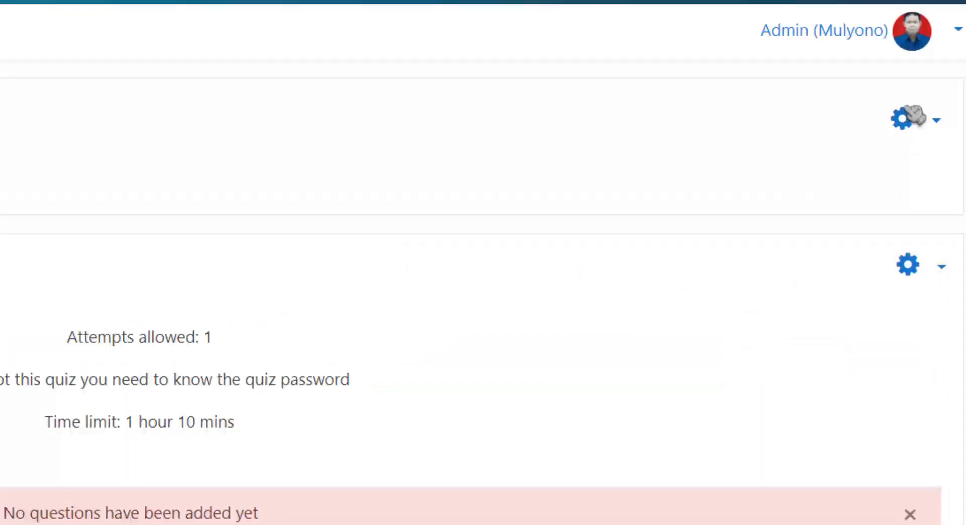
click(905, 119)
click(856, 459)
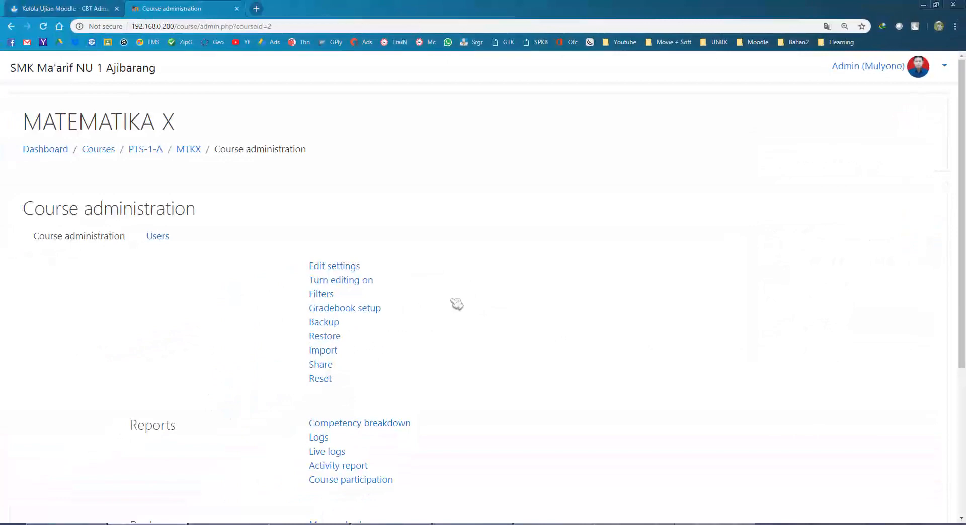
scroll(457, 304, down, 5)
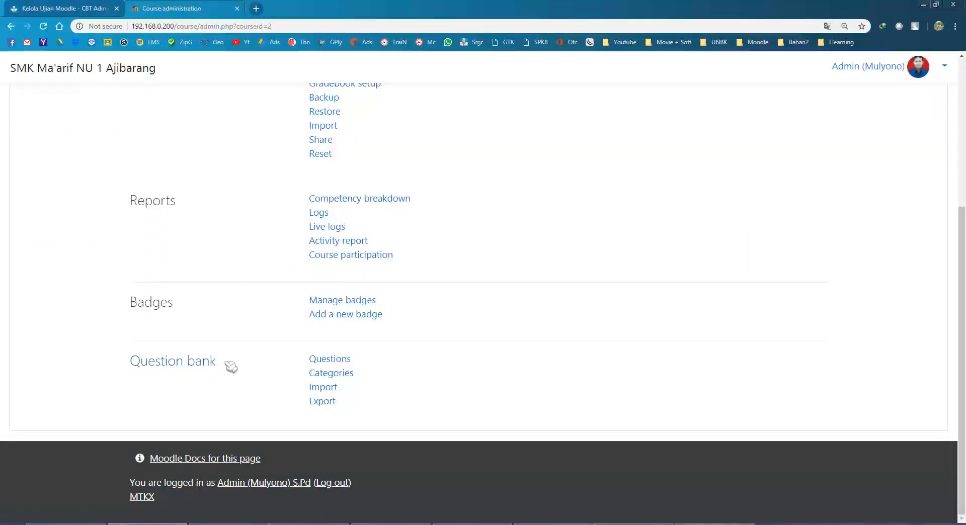
click(336, 391)
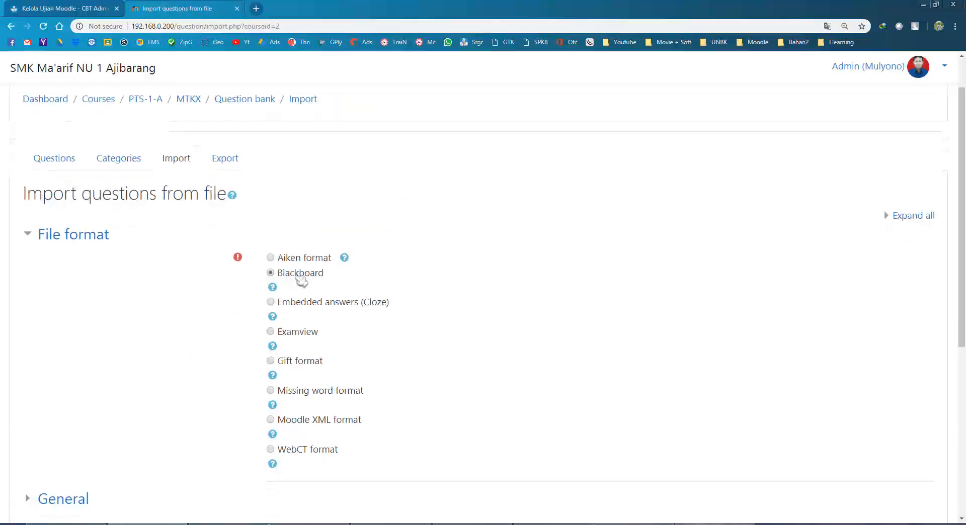
Attach JUMLAH.zip from Documents > Camtasia Studio > AIO CBT MOODLE > Mengacak soal 10.
scroll(302, 280, down, 6)
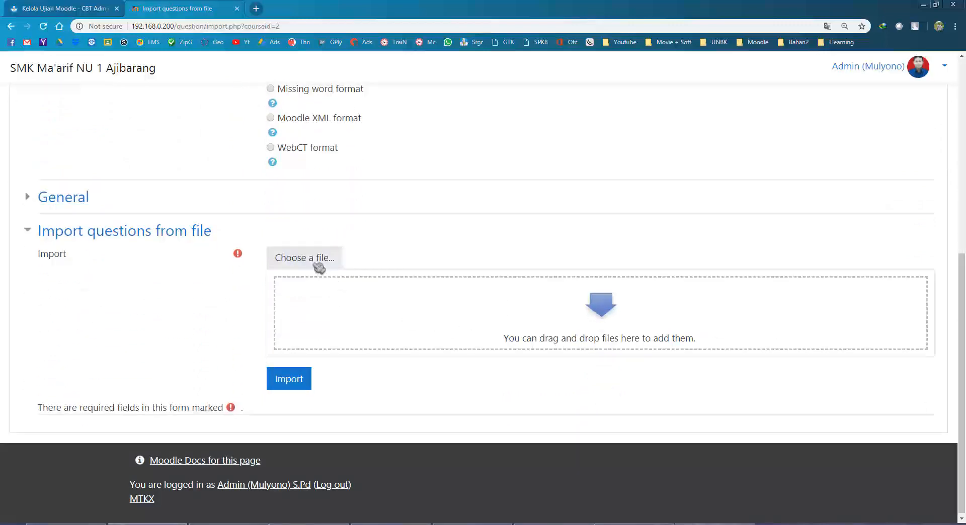
click(319, 268)
click(400, 247)
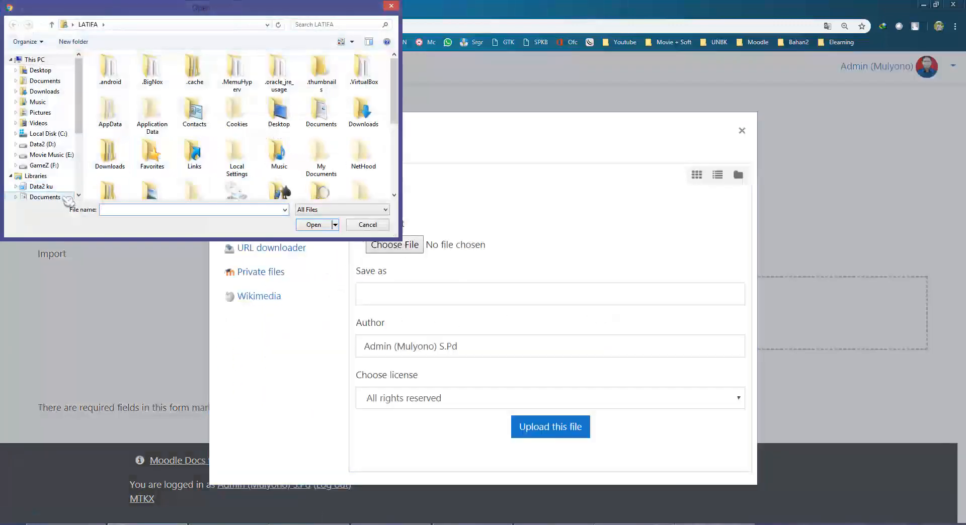
click(64, 197)
double_click(126, 92)
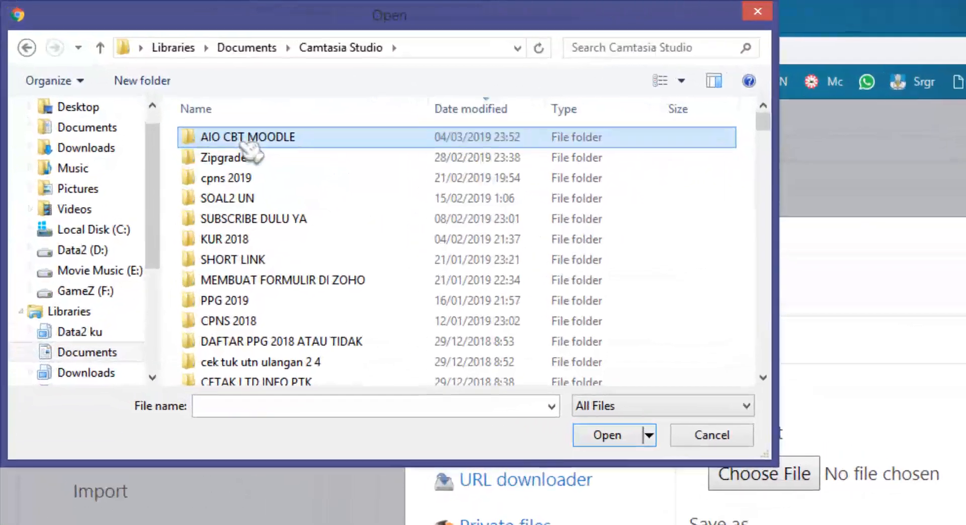
double_click(147, 81)
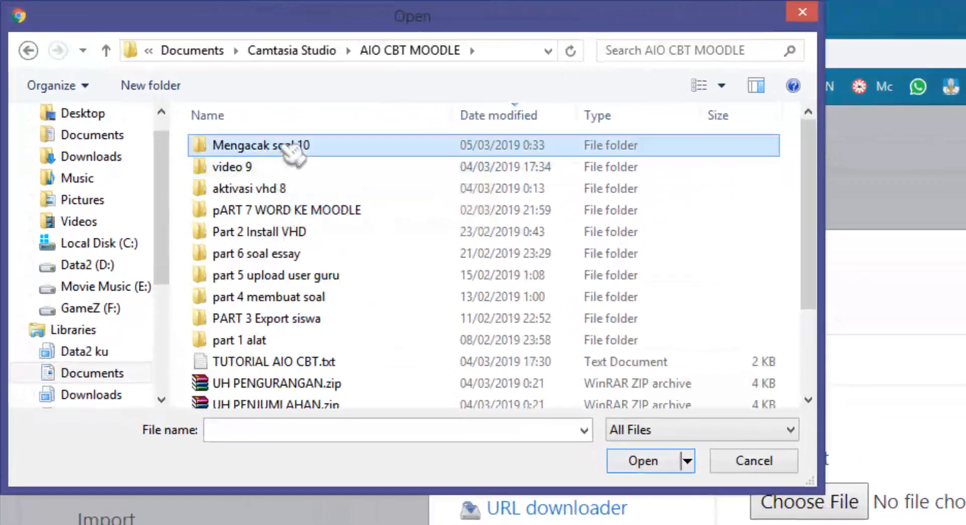
double_click(157, 81)
click(262, 167)
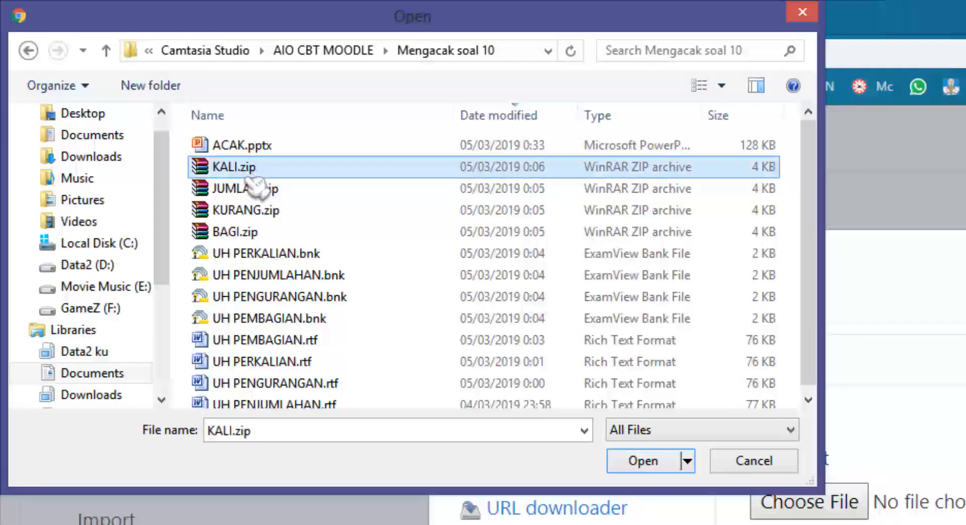
click(264, 233)
click(259, 167)
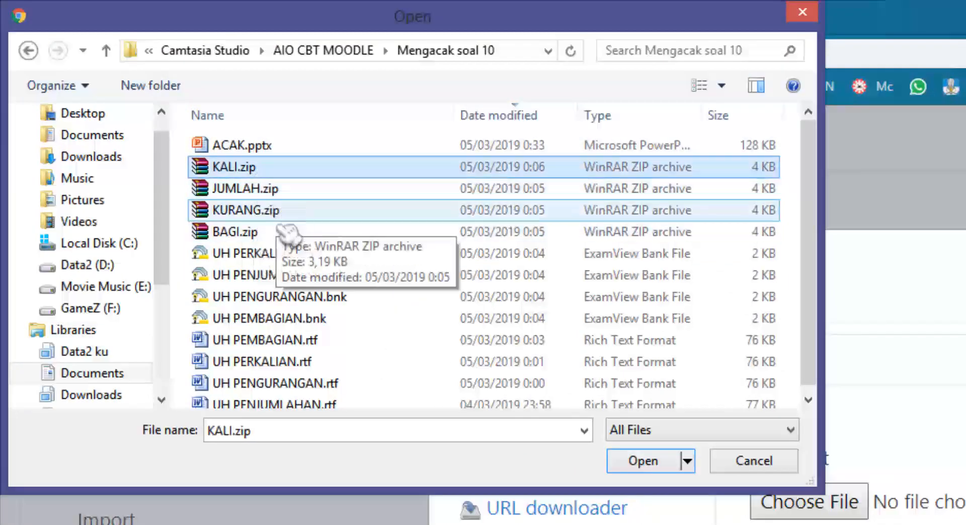
double_click(267, 188)
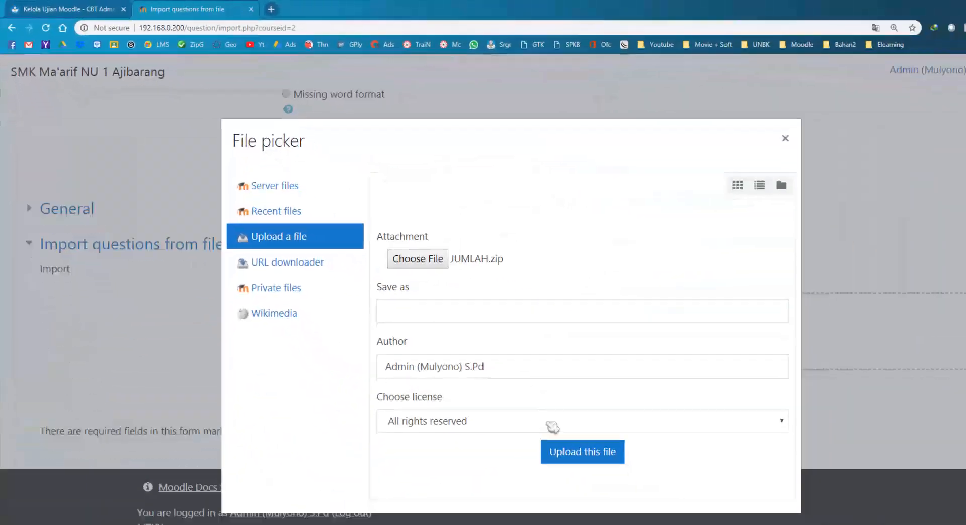
click(546, 429)
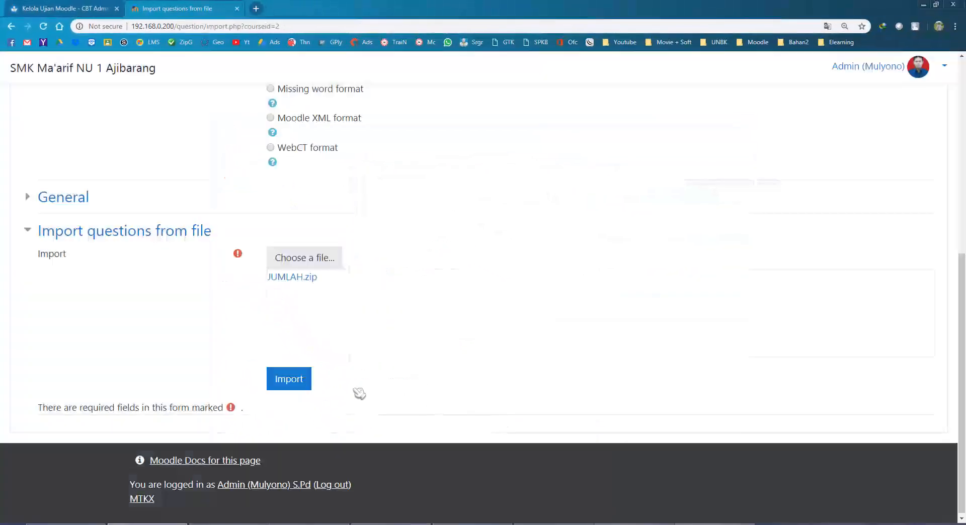
Import the JUMLAH.zip questions and continue to the question bank.
click(303, 386)
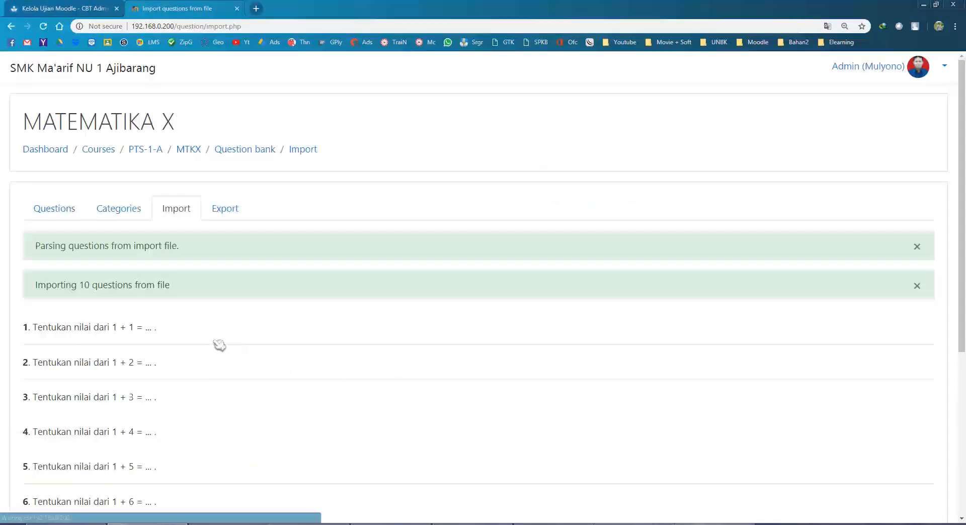
drag(71, 238, 255, 264)
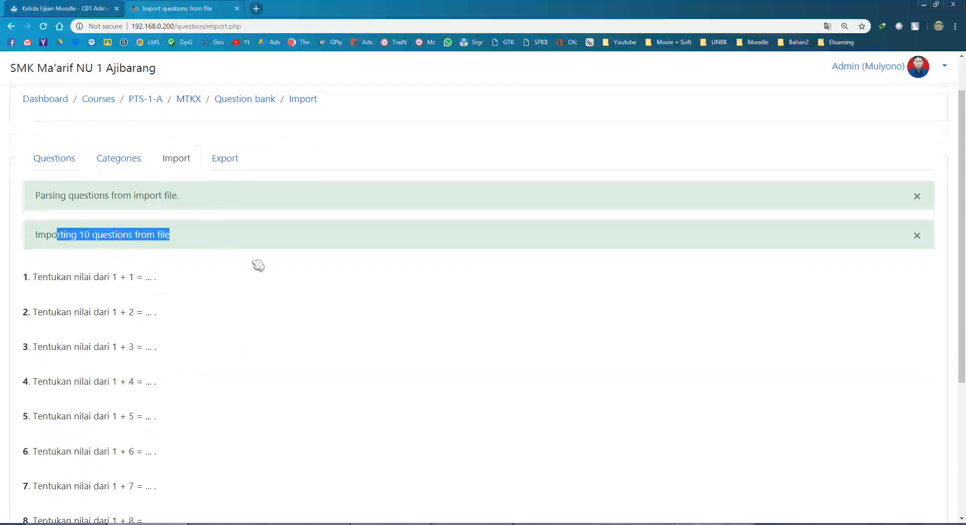
scroll(257, 264, down, 4)
click(487, 409)
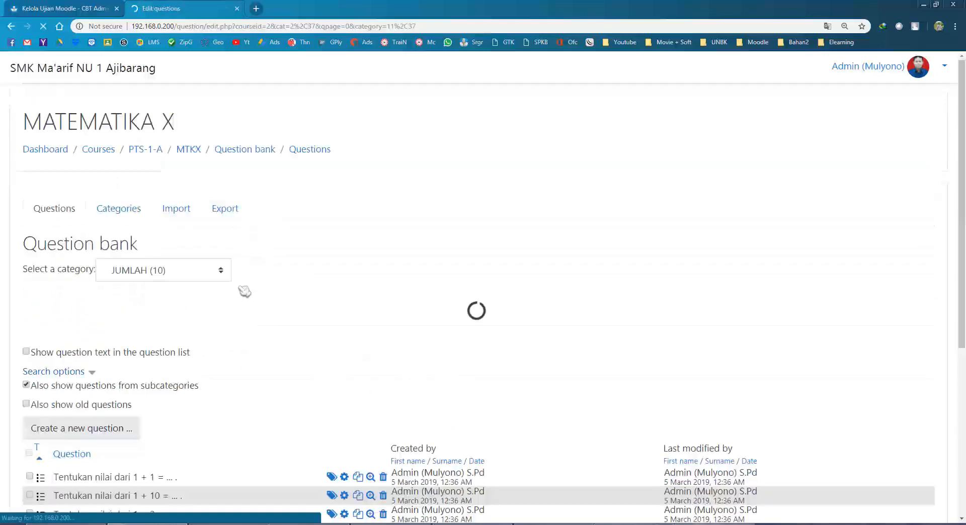
scroll(244, 288, down, 3)
scroll(244, 288, down, 2)
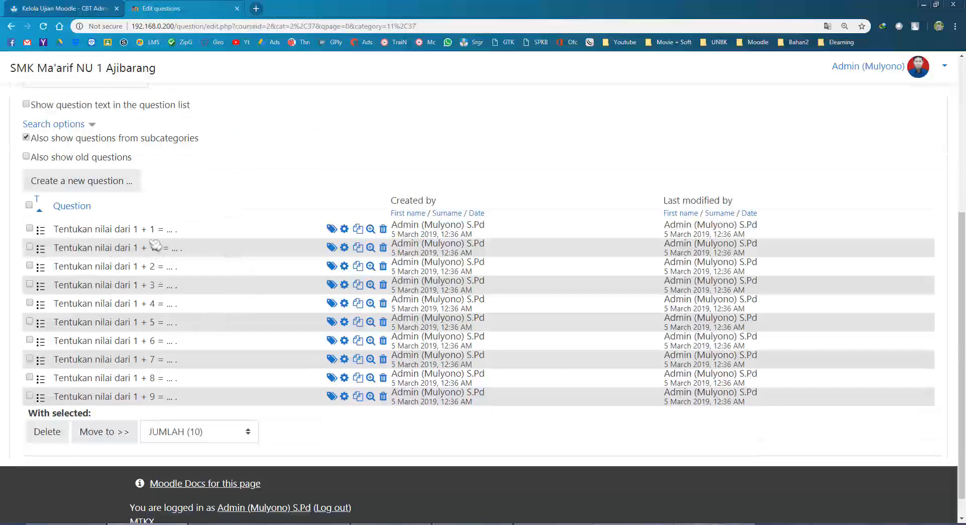
scroll(177, 218, up, 3)
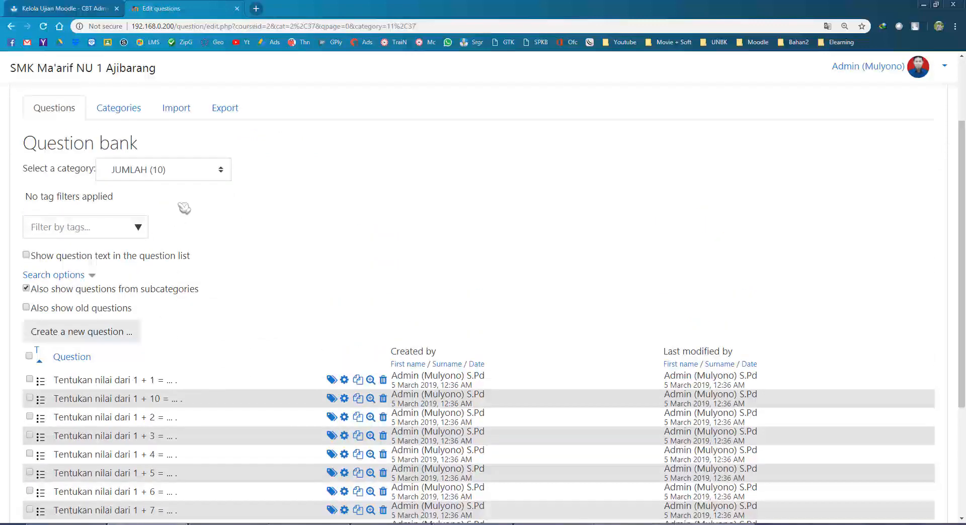
Import KURANG.zip in Blackboard format into the question bank.
click(172, 107)
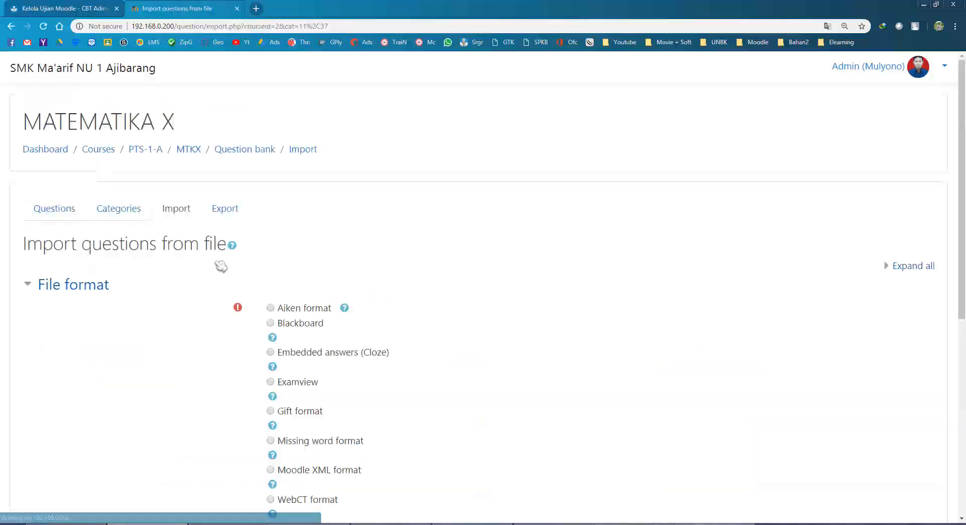
click(301, 326)
scroll(341, 330, down, 6)
click(309, 309)
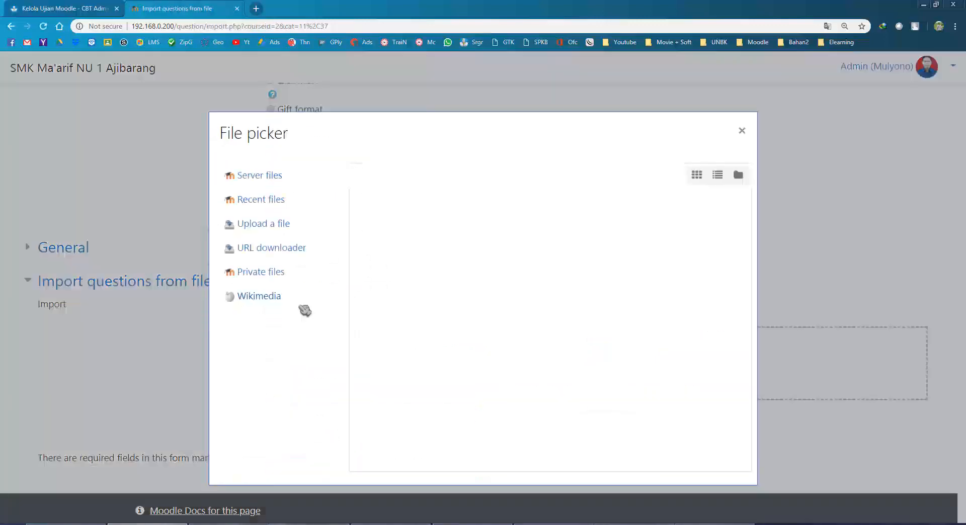
click(412, 248)
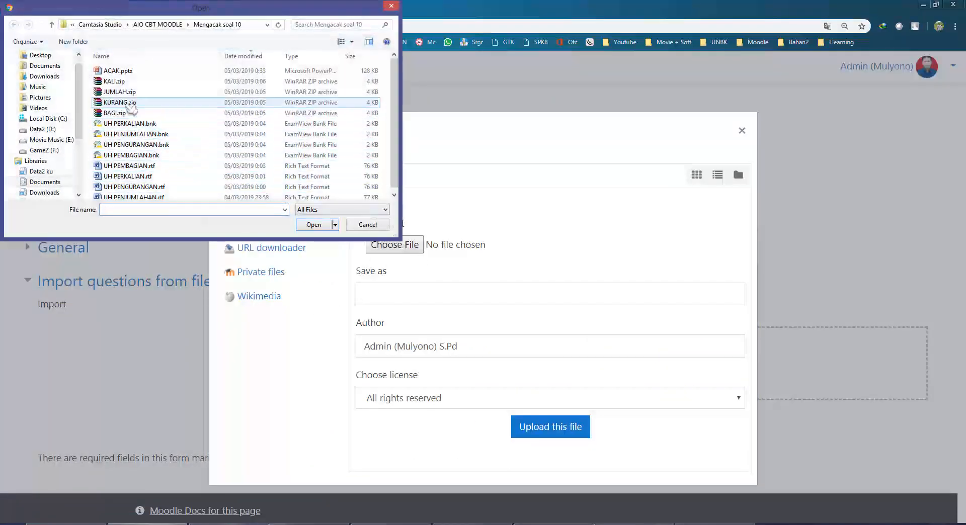
double_click(132, 104)
click(554, 428)
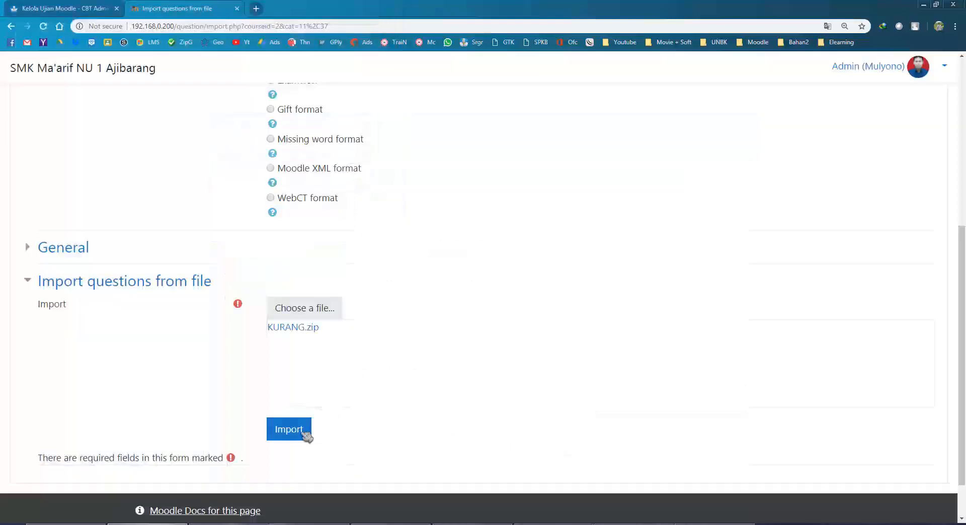
click(302, 432)
scroll(191, 390, down, 5)
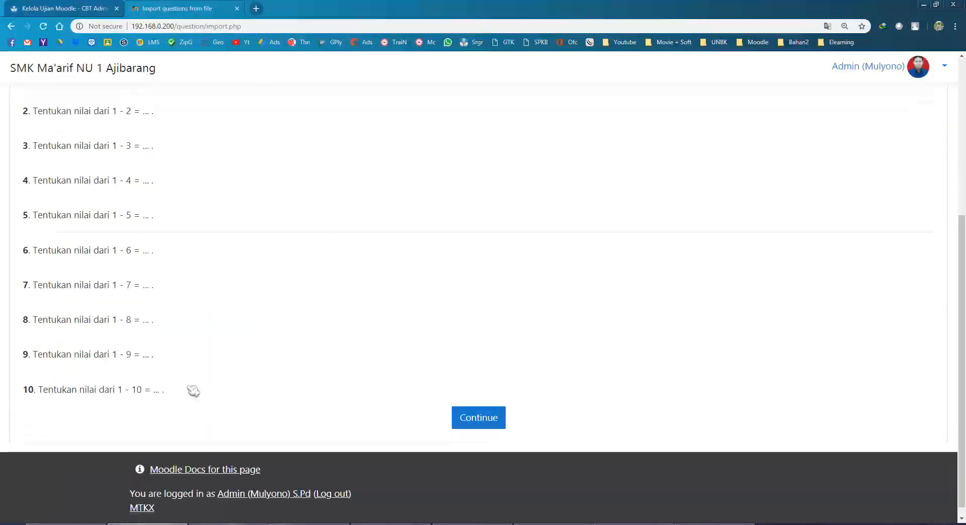
click(458, 417)
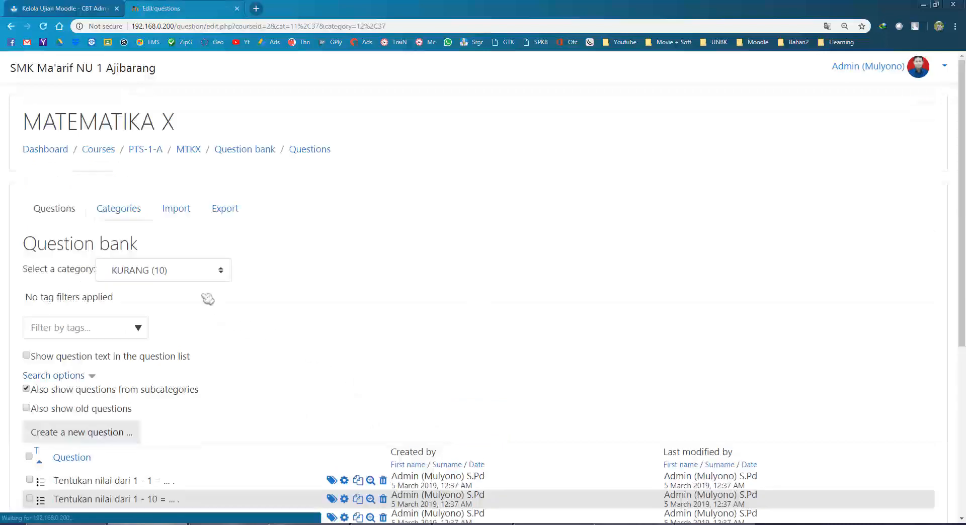
Import KALI.zip in Blackboard format into the question bank.
click(185, 215)
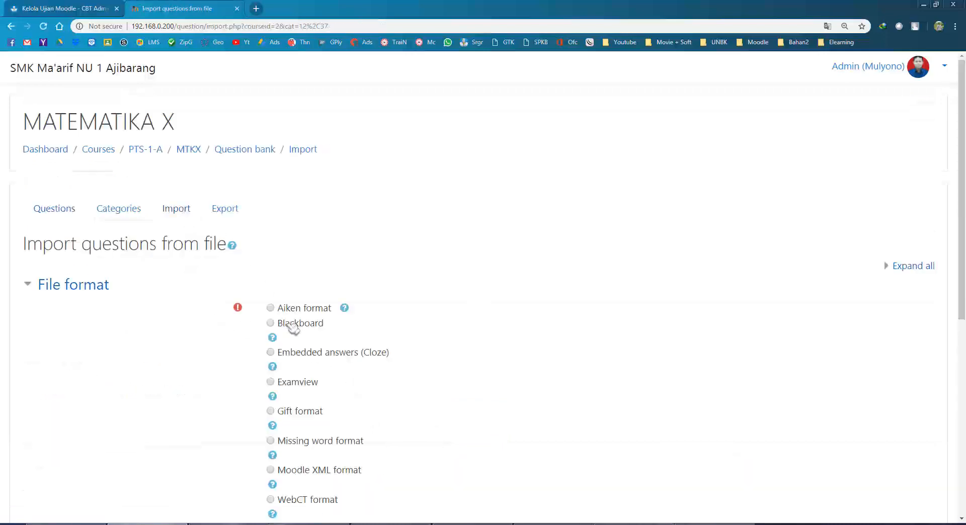
click(295, 325)
scroll(369, 338, down, 5)
click(304, 359)
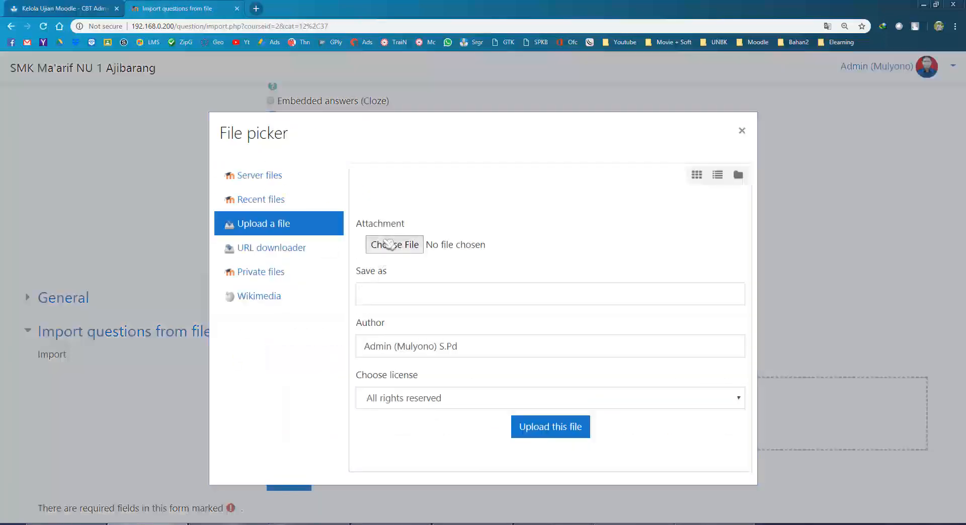
click(395, 244)
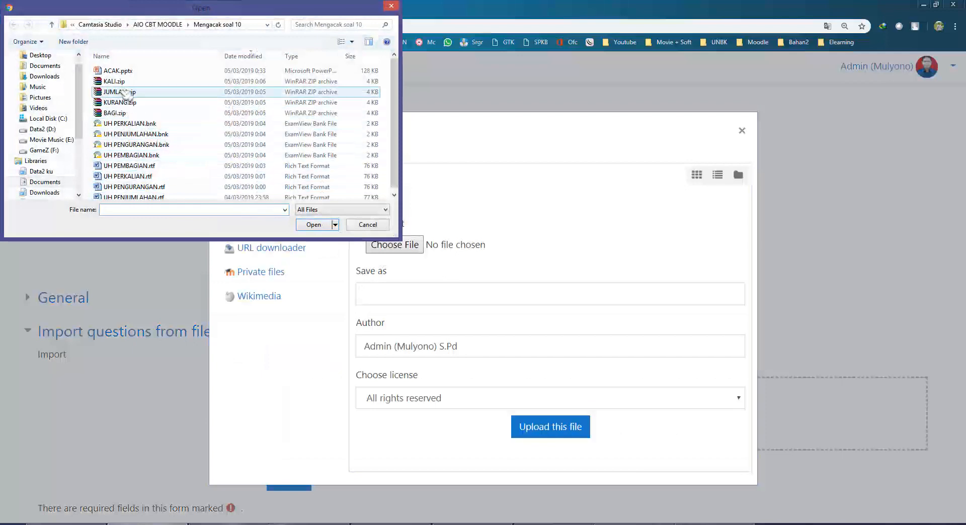
double_click(124, 84)
click(543, 429)
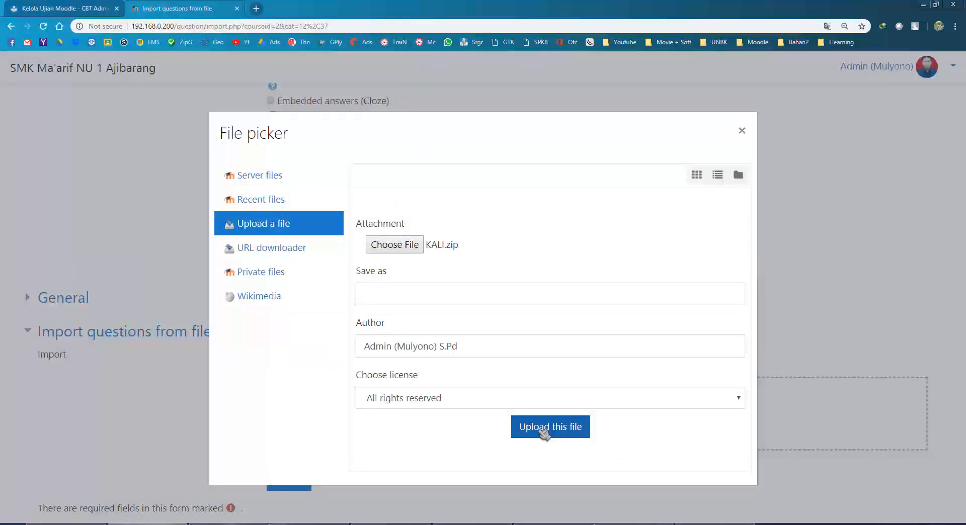
click(297, 480)
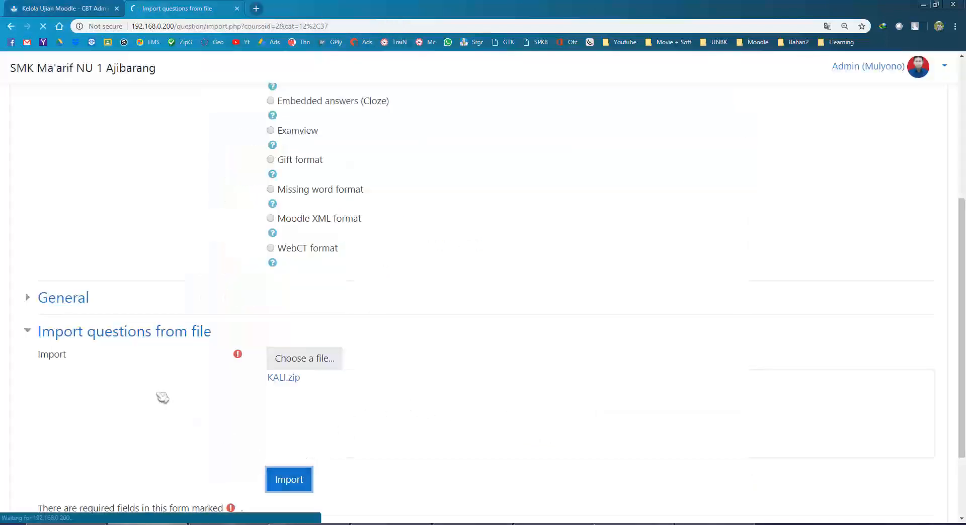
scroll(263, 412, down, 4)
scroll(263, 411, down, 2)
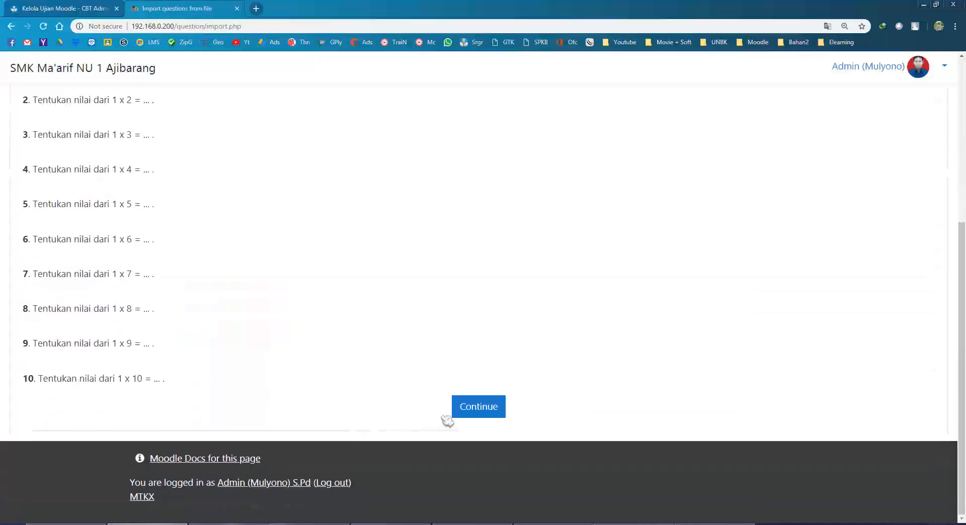
click(459, 408)
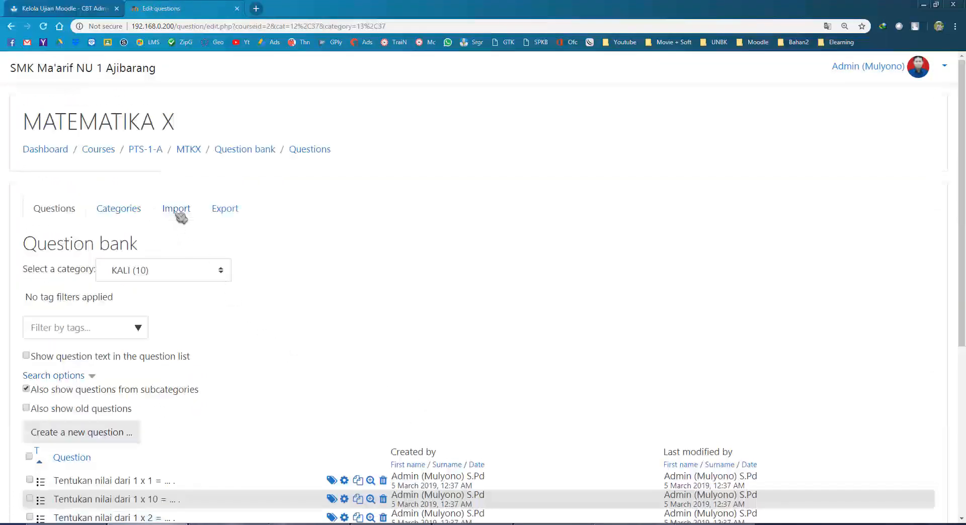
Import BAGI.zip in Blackboard format, then show the question categories list.
click(176, 209)
click(289, 326)
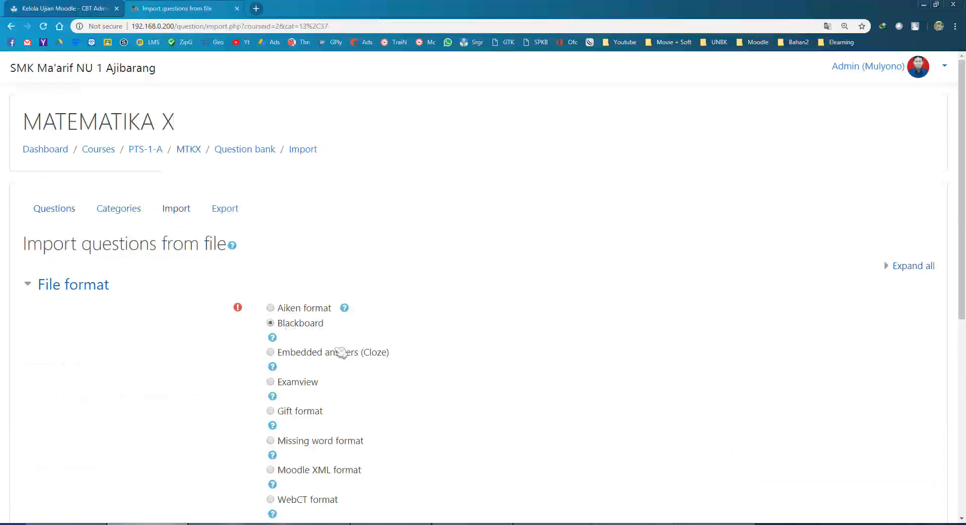
scroll(383, 363, down, 4)
click(332, 409)
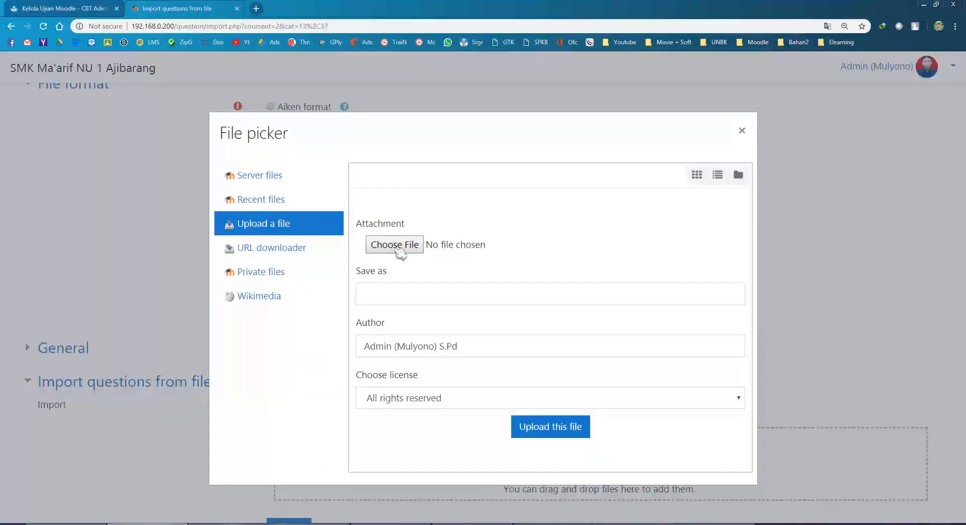
click(395, 247)
double_click(131, 113)
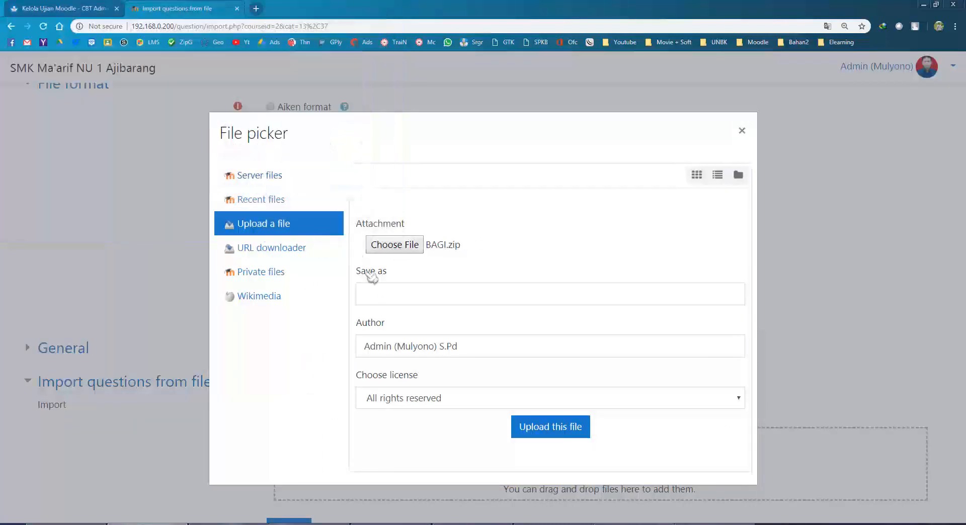
click(546, 429)
scroll(307, 426, down, 3)
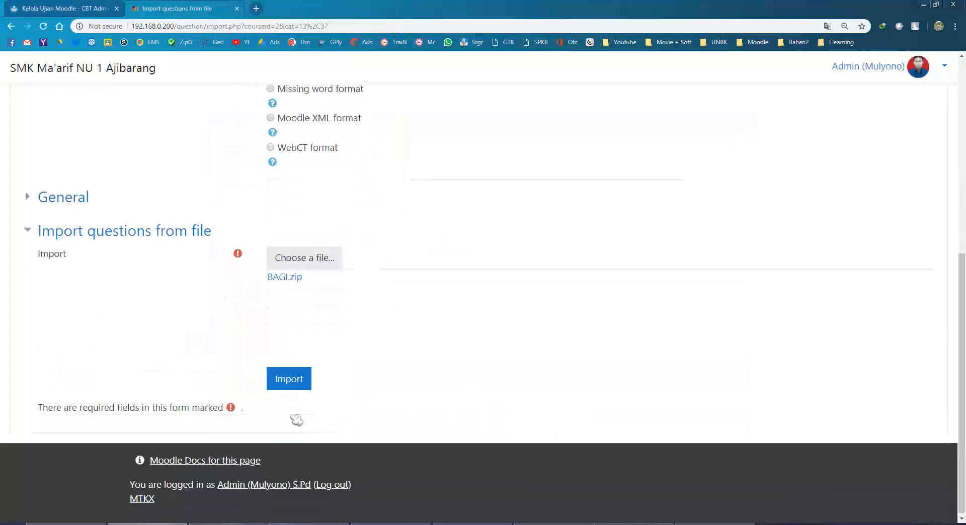
click(289, 379)
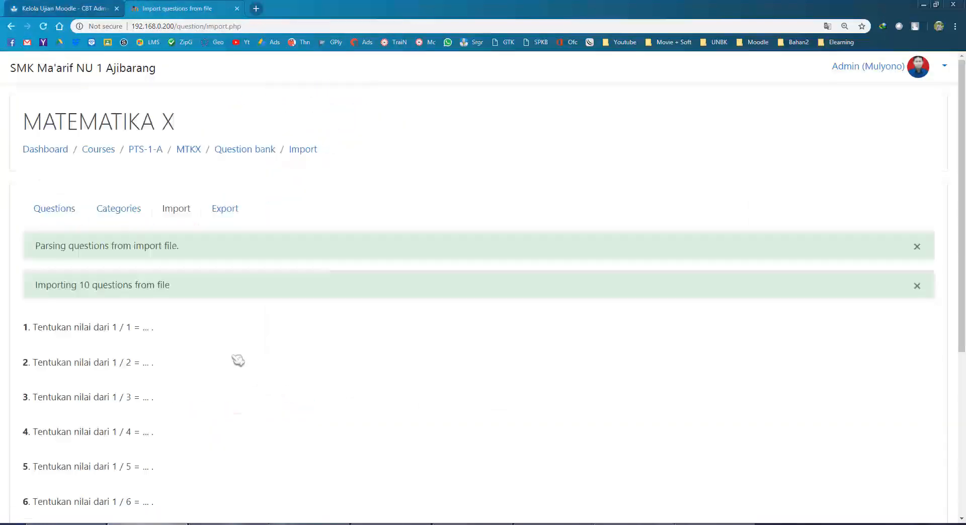
click(65, 213)
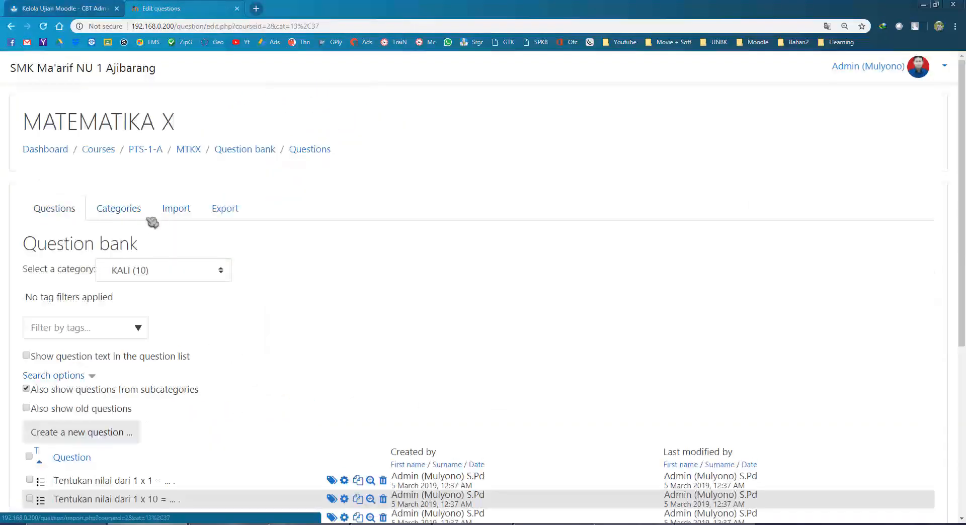
click(130, 216)
Review the BAGI, JUMLAH, KALI and KURANG counts, then return to the PTS-1-A category page.
scroll(230, 246, down, 2)
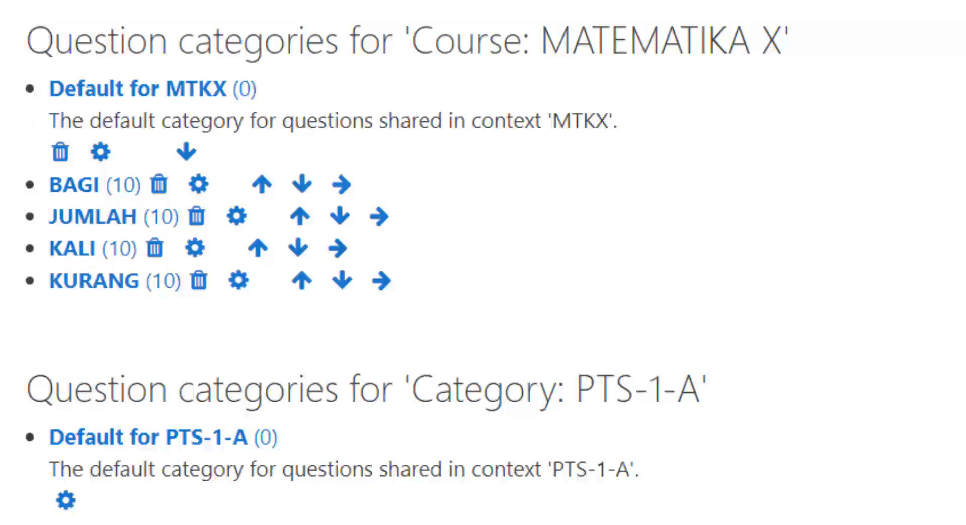
scroll(79, 32, up, 3)
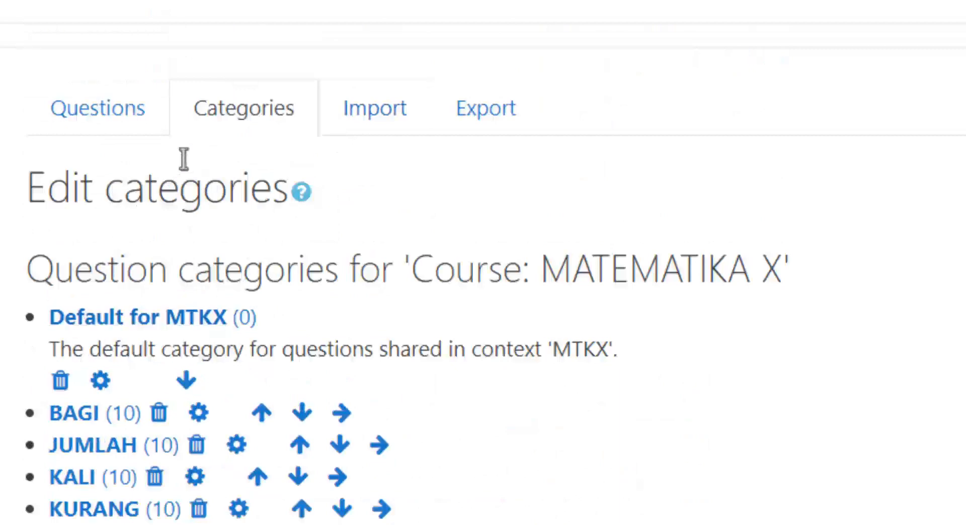
click(145, 151)
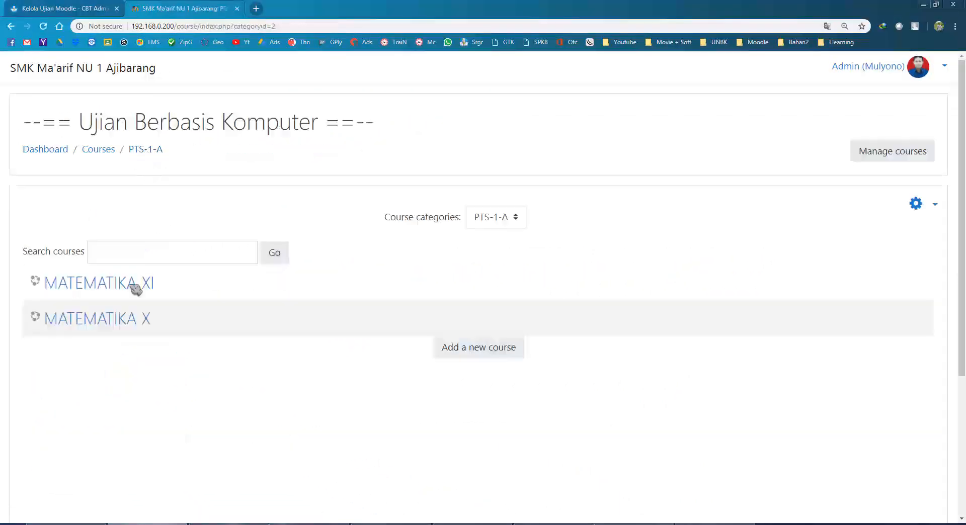
Open MATEMATIKA X, save its course settings from CBTAdmin, and close the duplicate quiz tab.
click(114, 319)
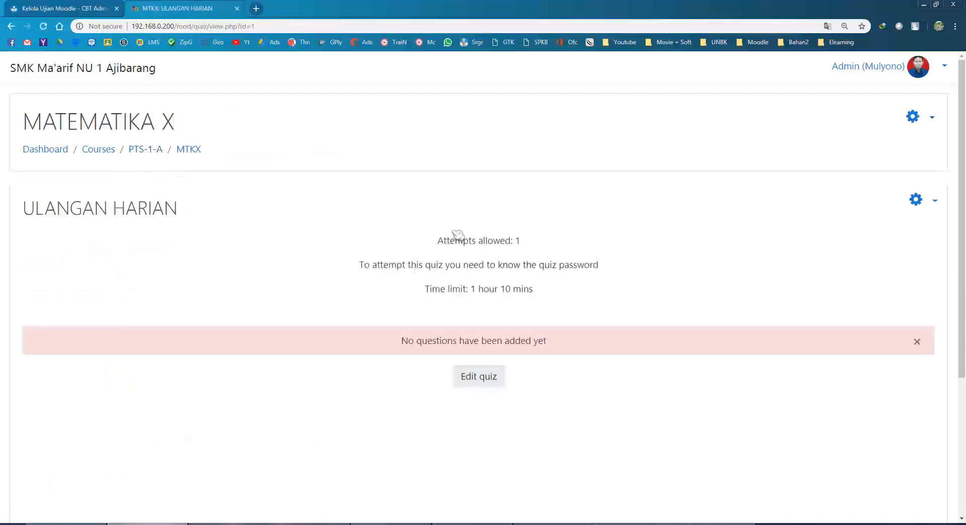
click(65, 8)
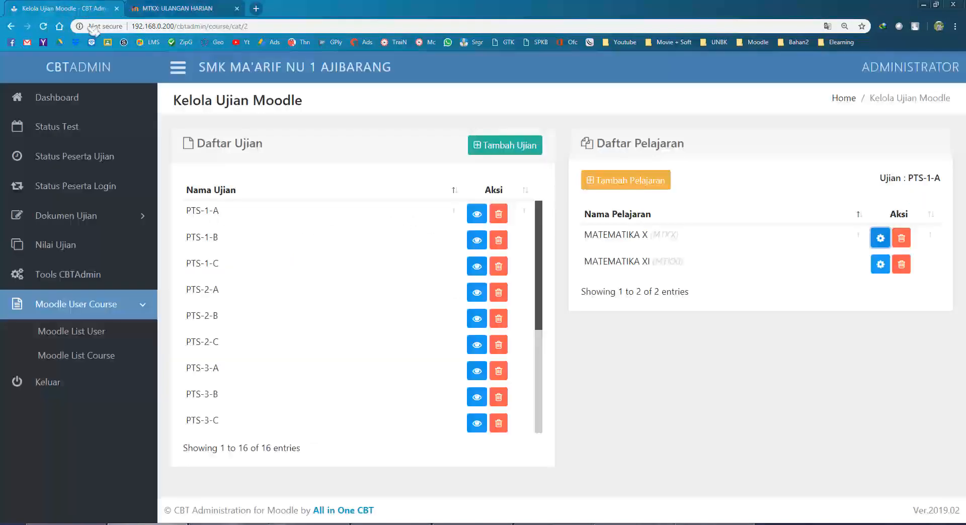
click(880, 239)
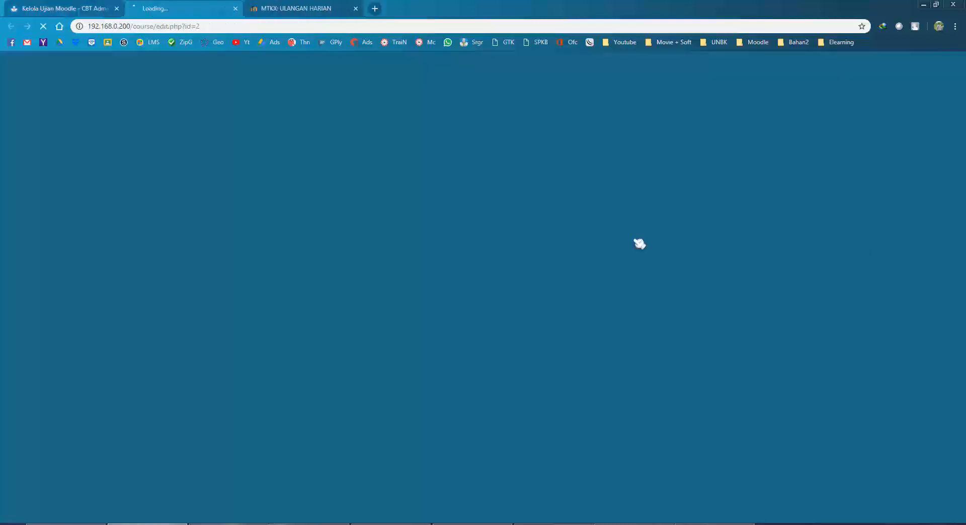
scroll(452, 344, down, 15)
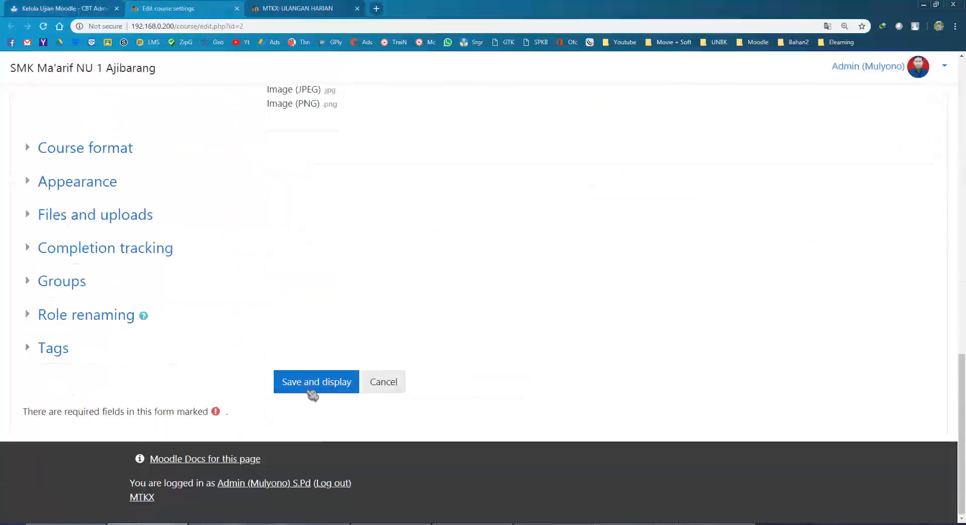
click(311, 389)
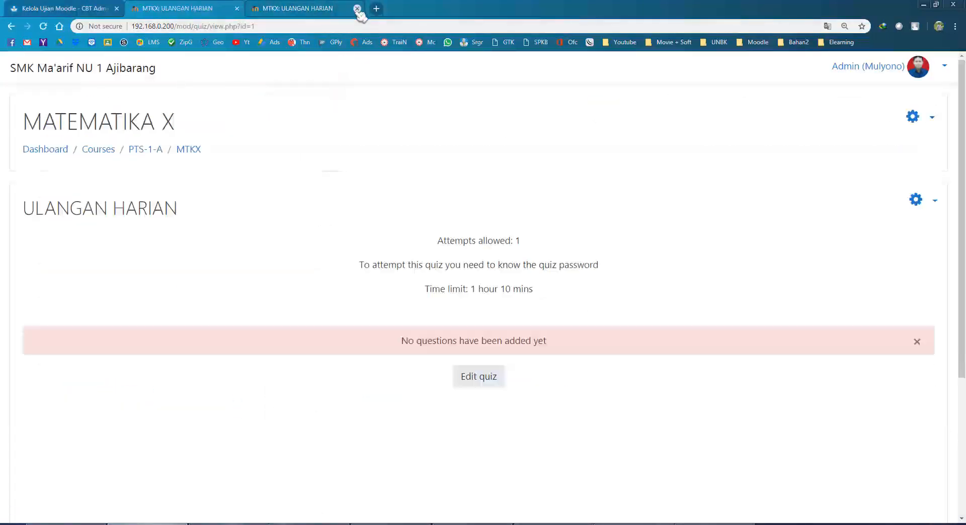
click(357, 8)
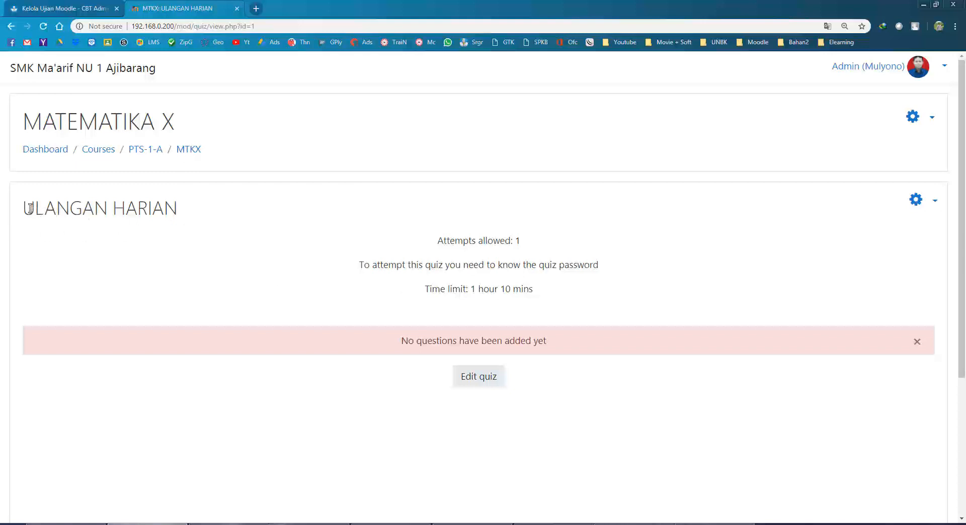
Open the ULANGAN HARIAN quiz's Edit quiz page from its actions menu.
drag(23, 208, 201, 214)
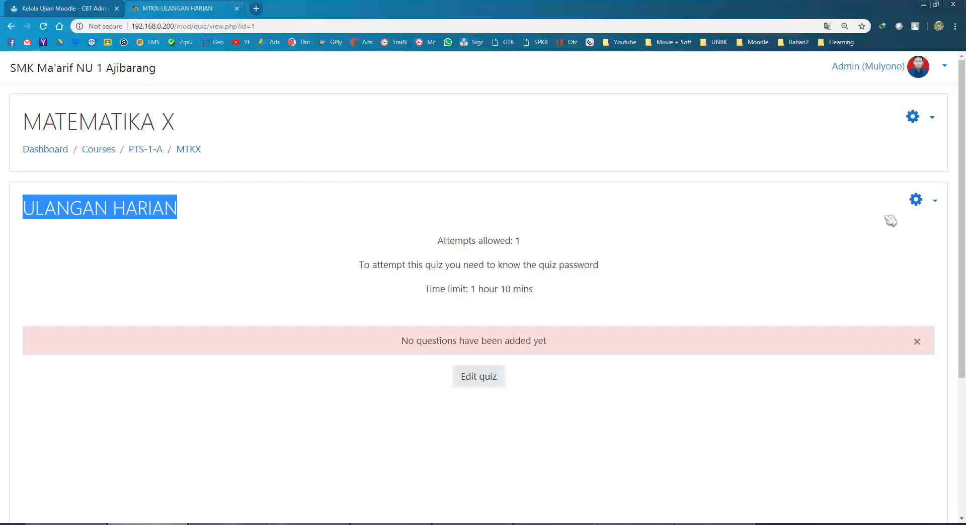
click(851, 212)
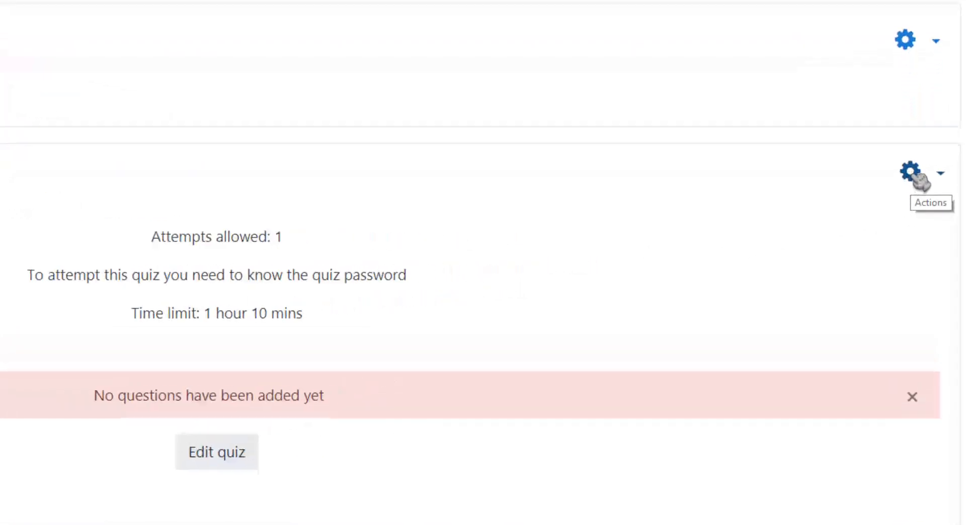
click(917, 180)
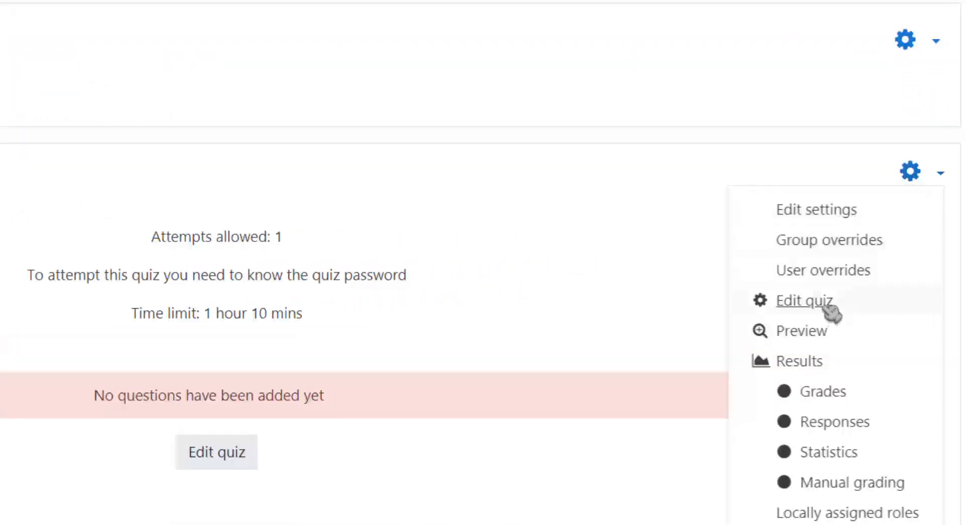
click(222, 459)
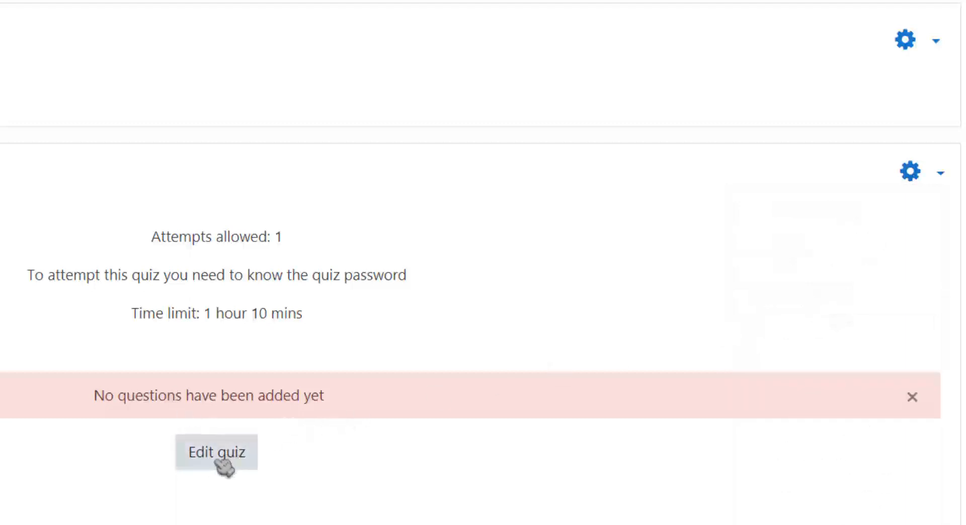
click(911, 172)
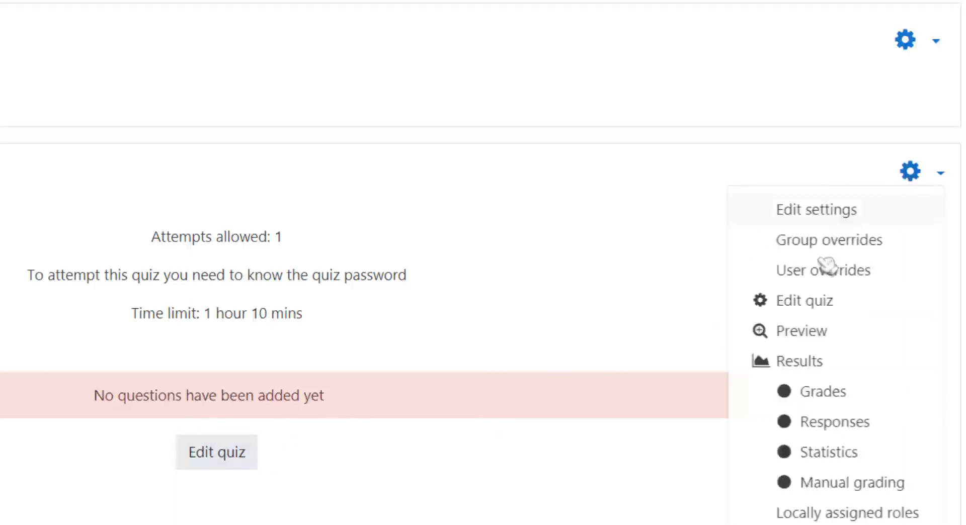
click(836, 296)
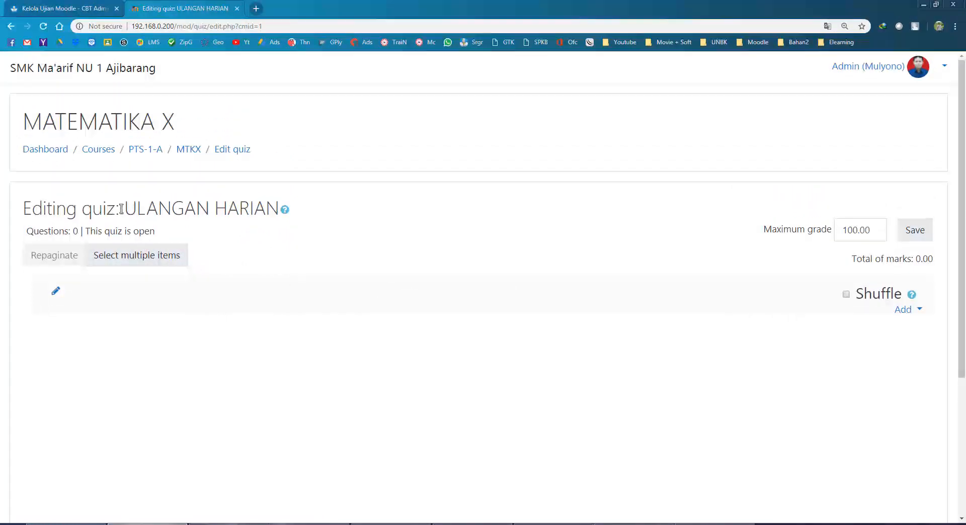
Show the Add dropdown's question options on the empty ULANGAN HARIAN edit page.
drag(126, 208, 280, 208)
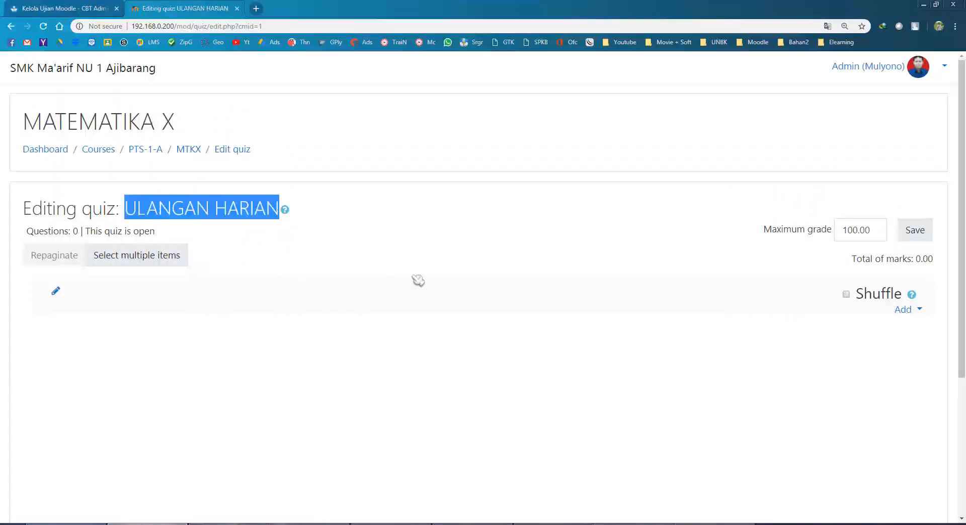
click(438, 282)
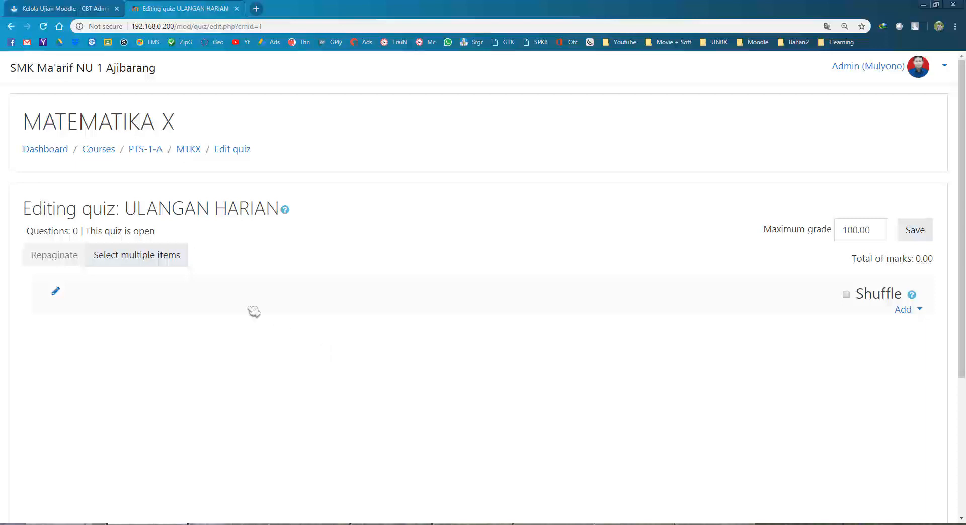
drag(125, 208, 293, 223)
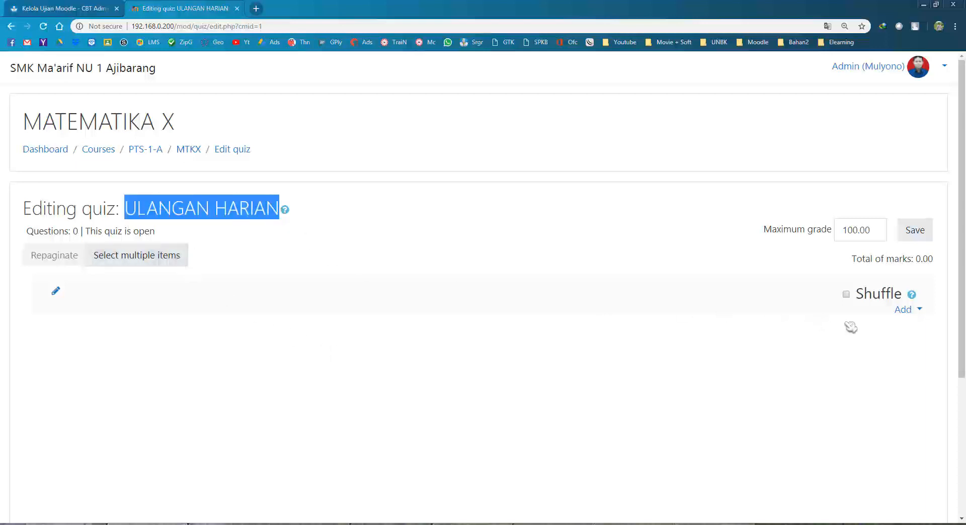
click(891, 330)
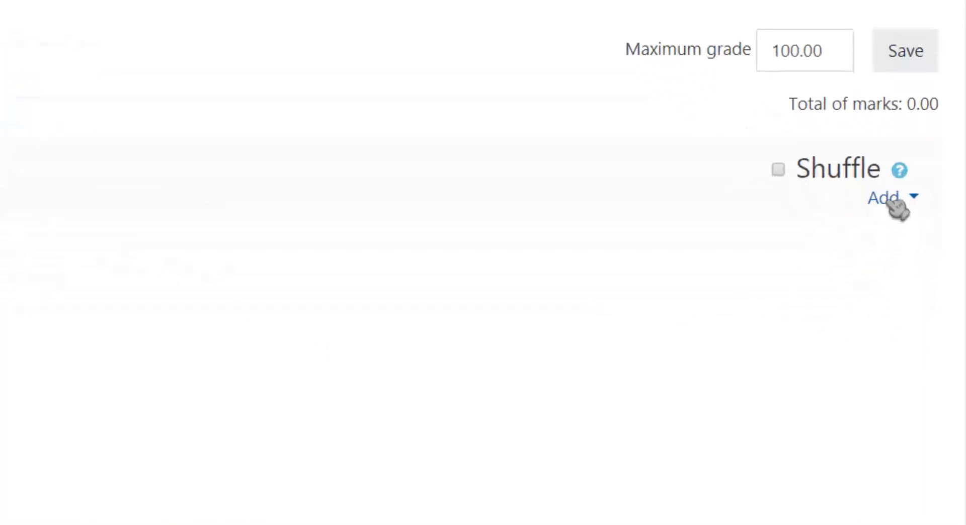
click(891, 240)
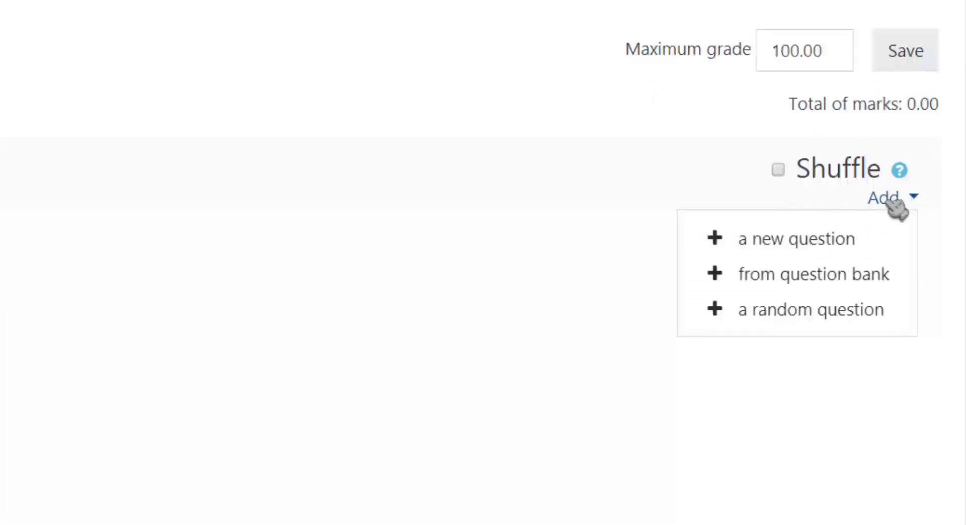
click(645, 185)
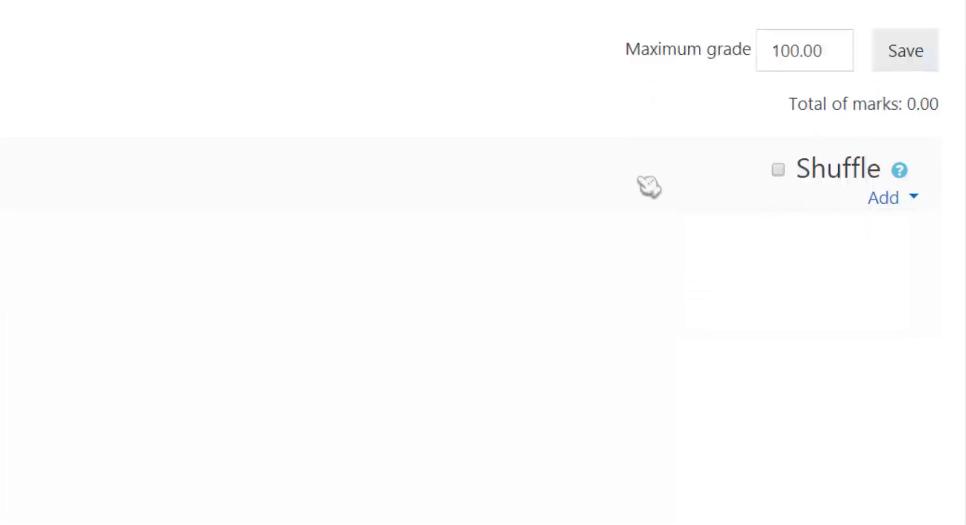
click(914, 198)
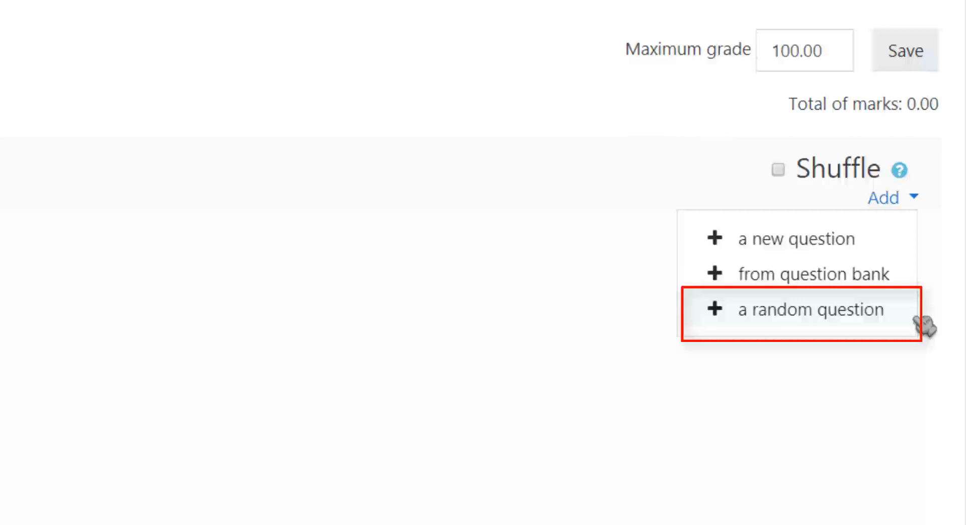
Start a random question drawn from the JUMLAH (10) category, previewing its matching questions.
click(914, 317)
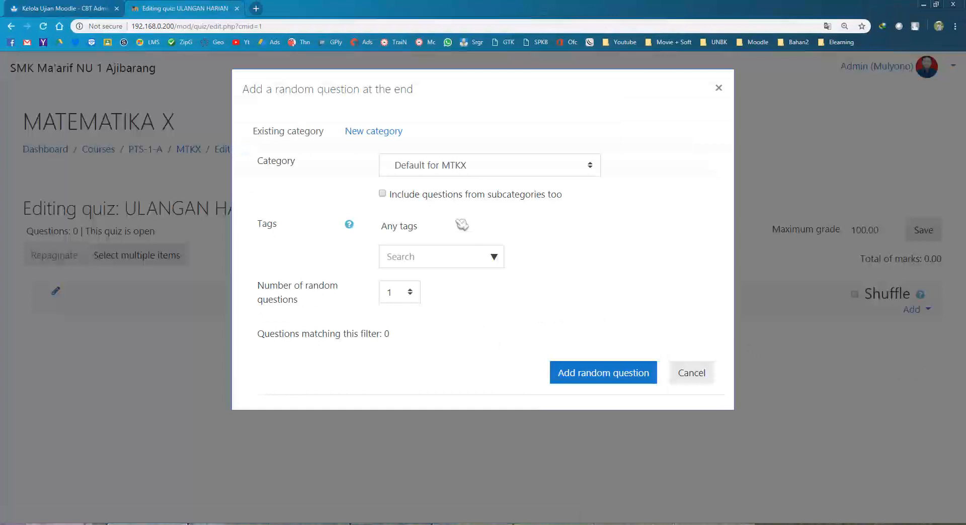
click(435, 169)
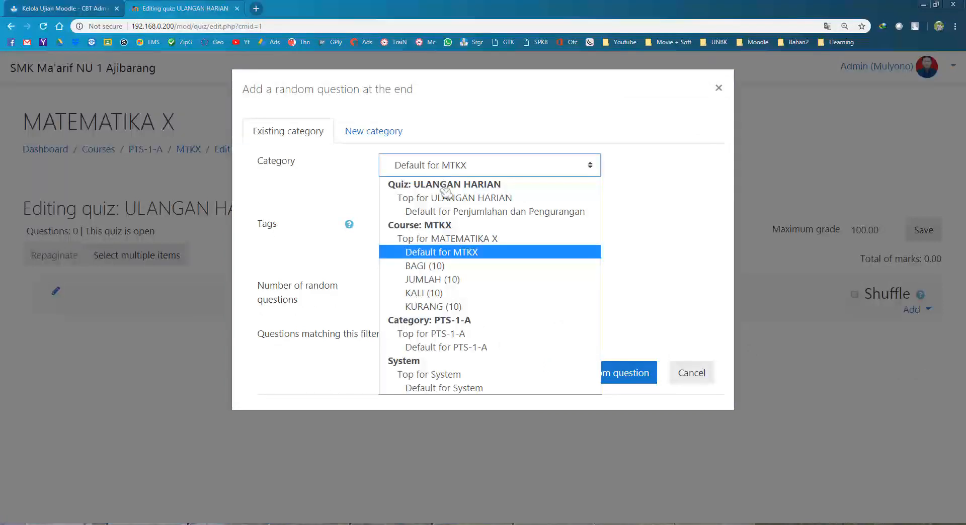
click(455, 279)
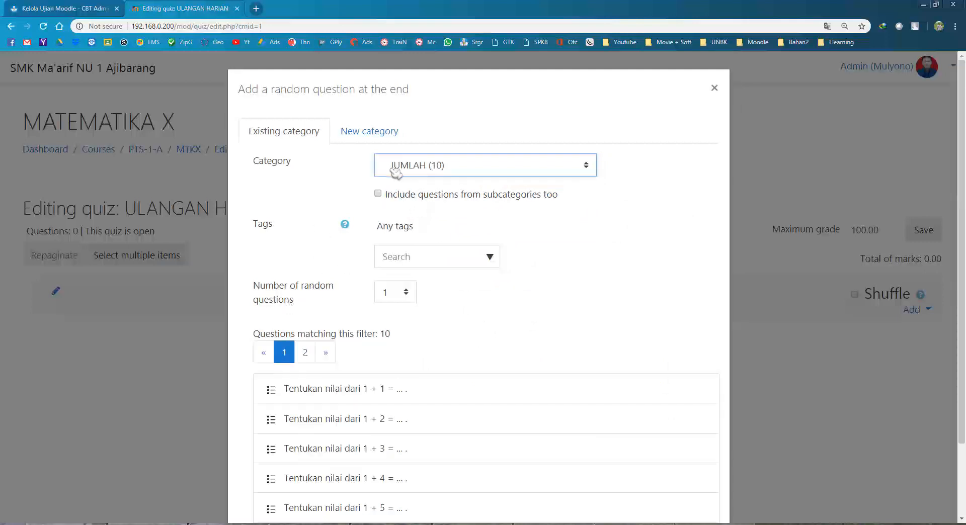
scroll(316, 285, down, 2)
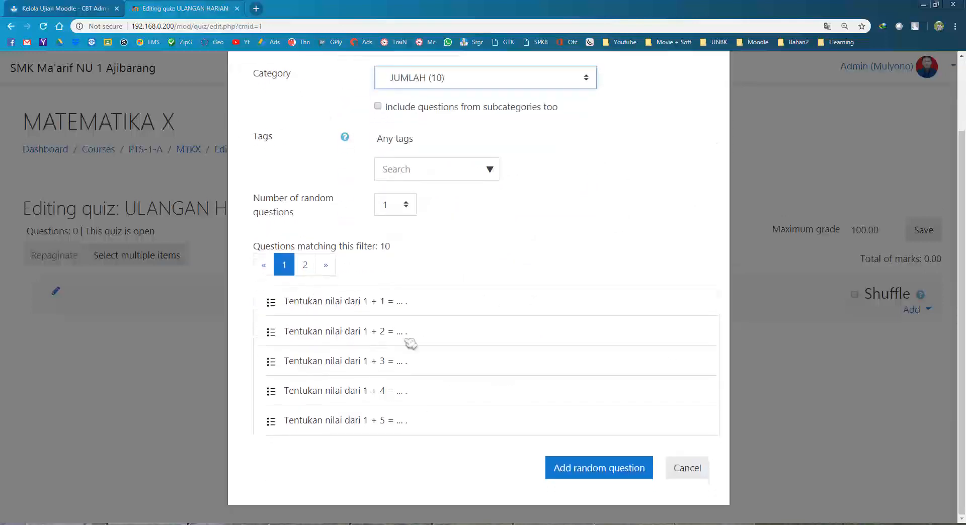
click(305, 266)
click(287, 267)
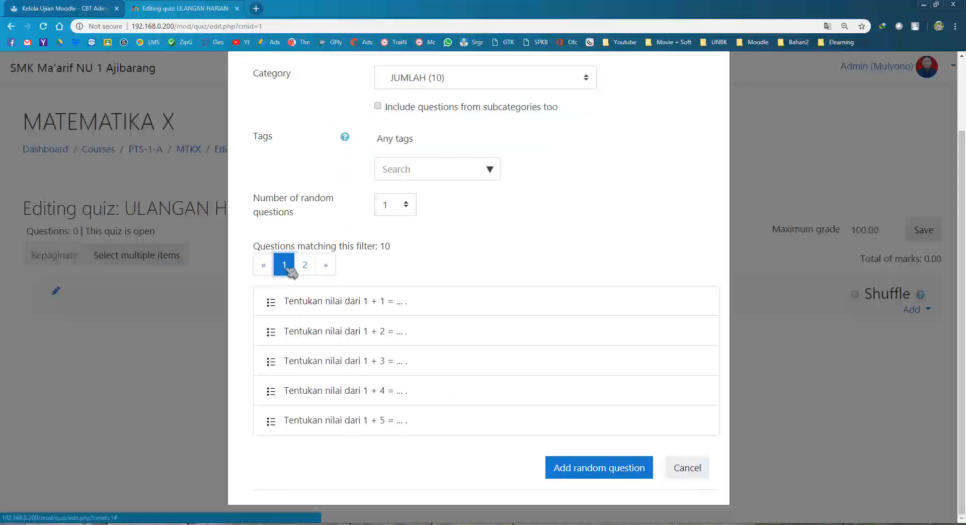
scroll(409, 295, up, 2)
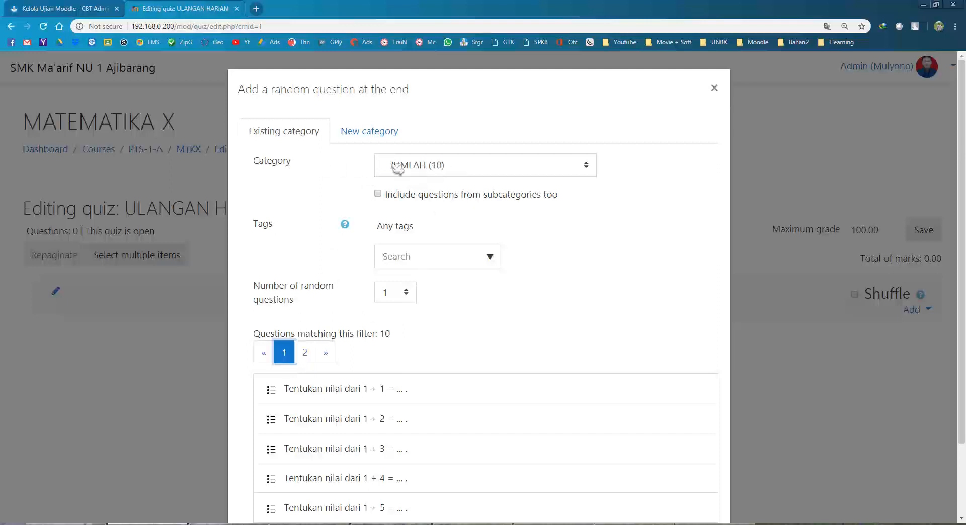
click(451, 169)
click(450, 280)
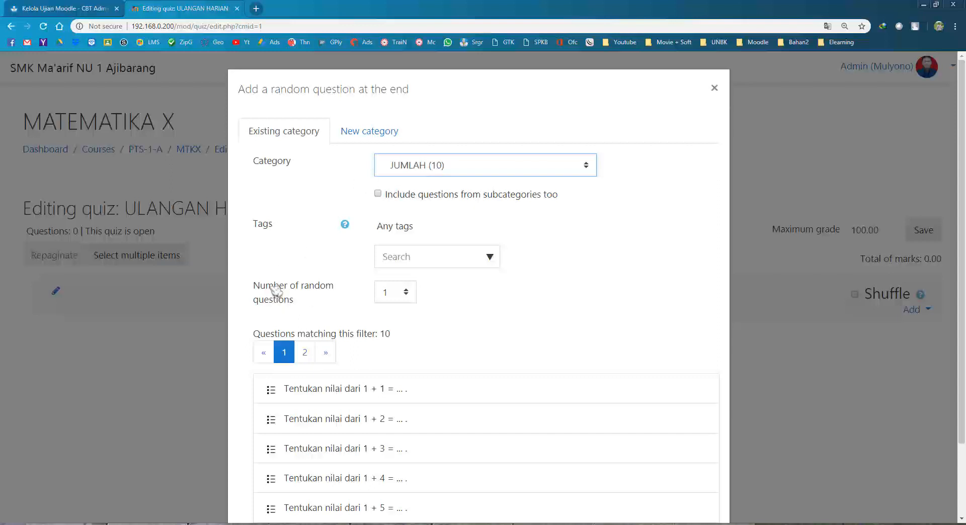
Set the number of random questions to 2 and add them to the quiz.
drag(274, 287, 312, 303)
click(308, 307)
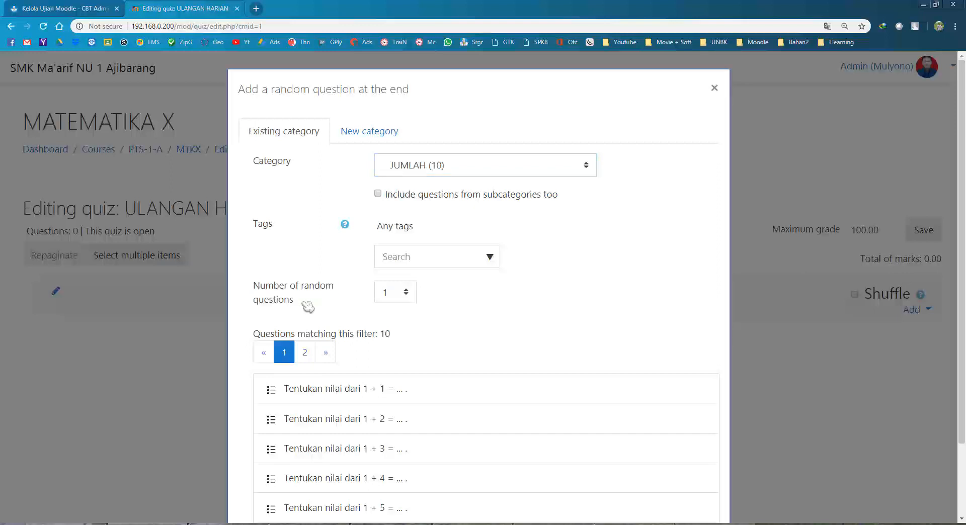
click(406, 297)
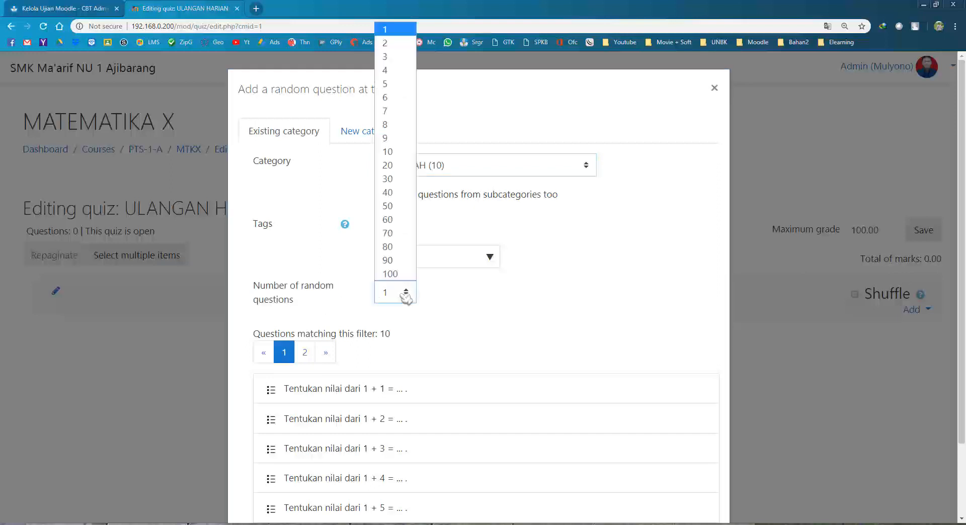
click(396, 44)
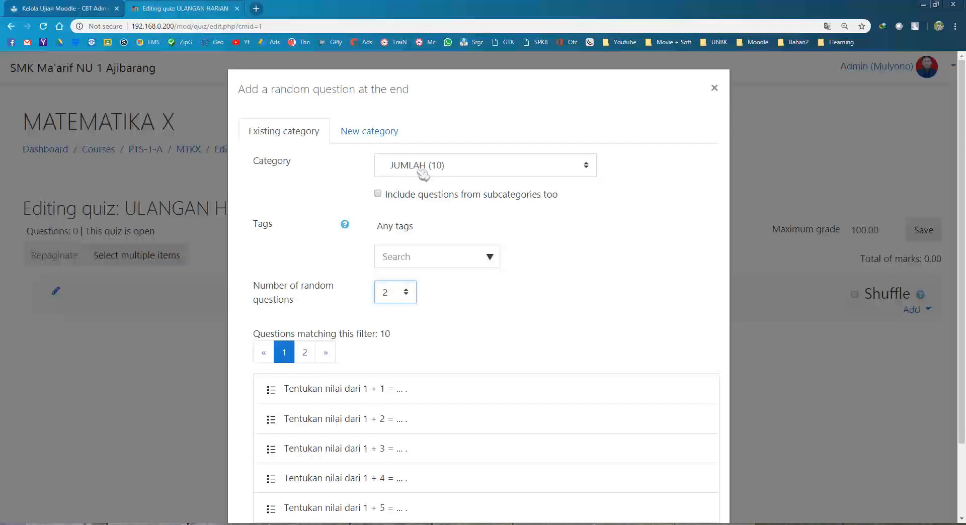
scroll(535, 284, down, 2)
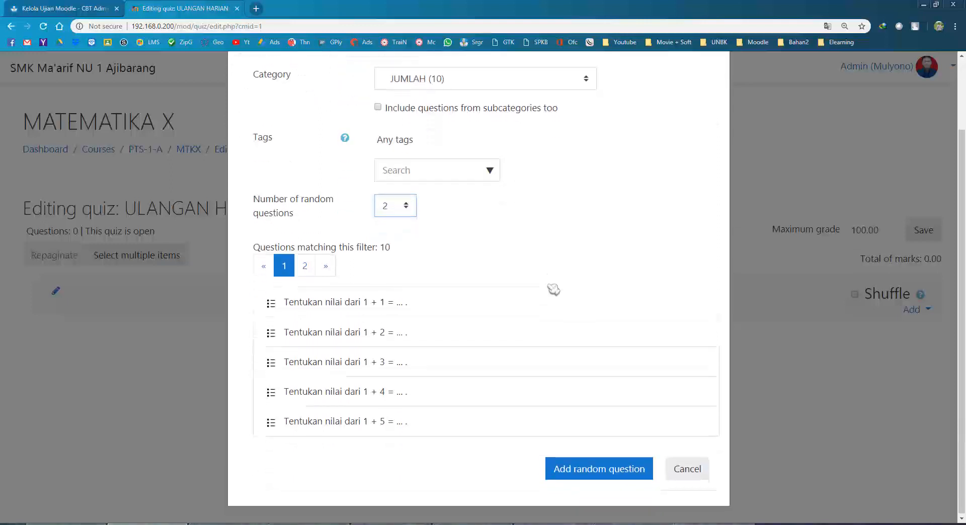
click(597, 472)
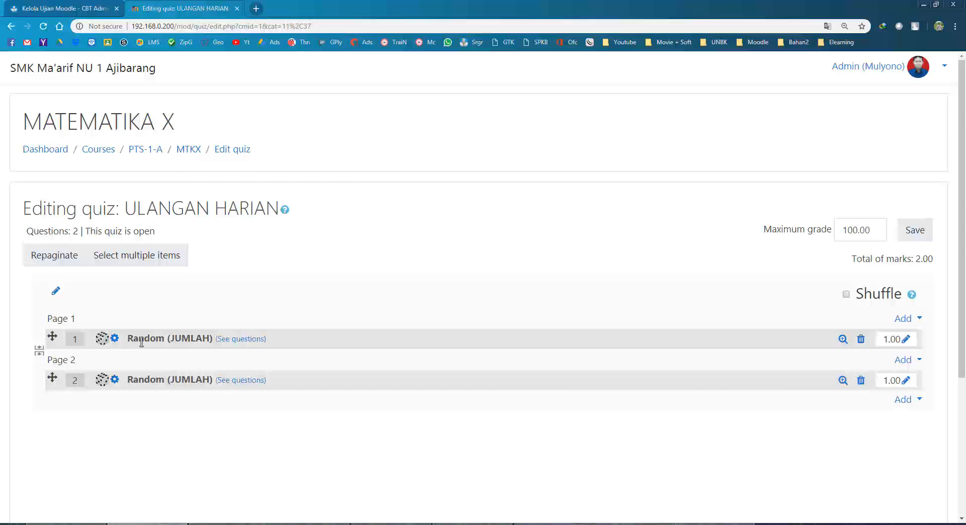
Add two random questions from the KURANG category at the quiz's end.
scroll(421, 403, down, 1)
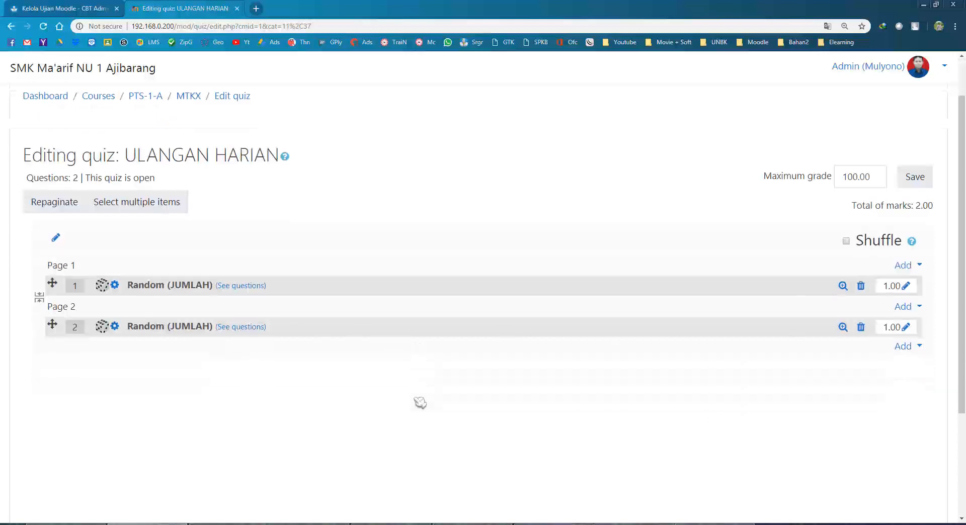
scroll(420, 402, down, 1)
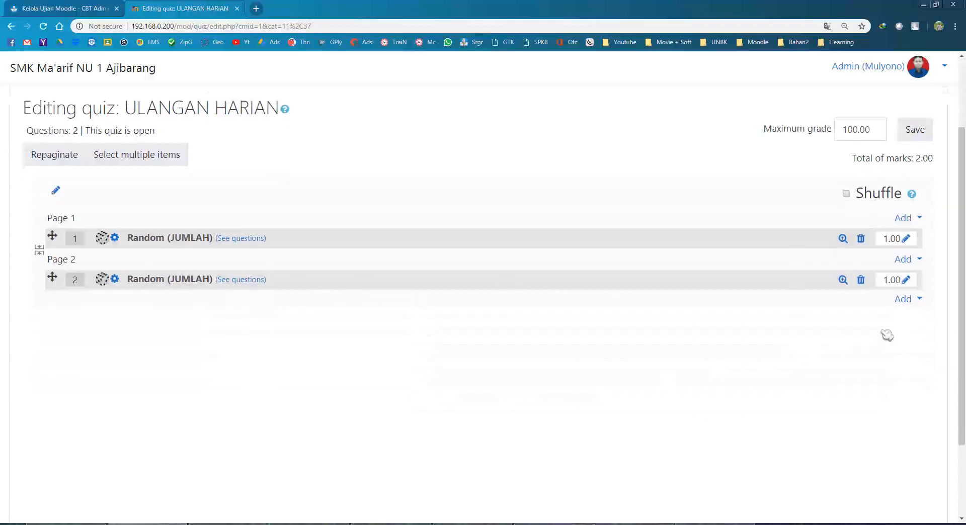
click(910, 302)
click(862, 360)
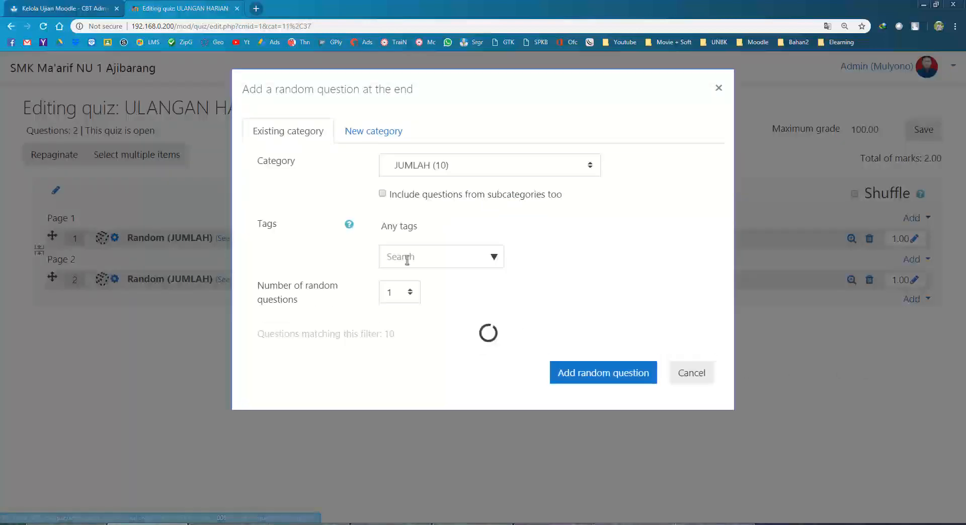
click(415, 168)
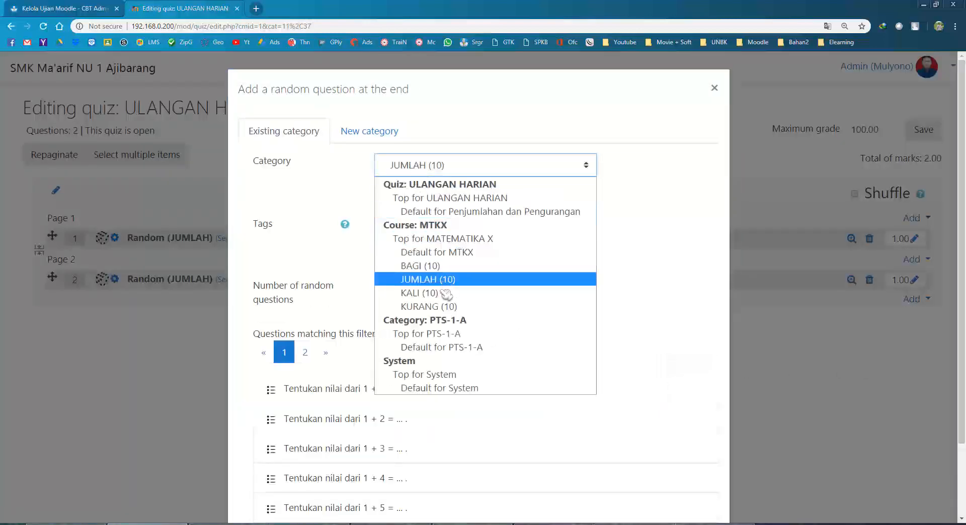
click(443, 305)
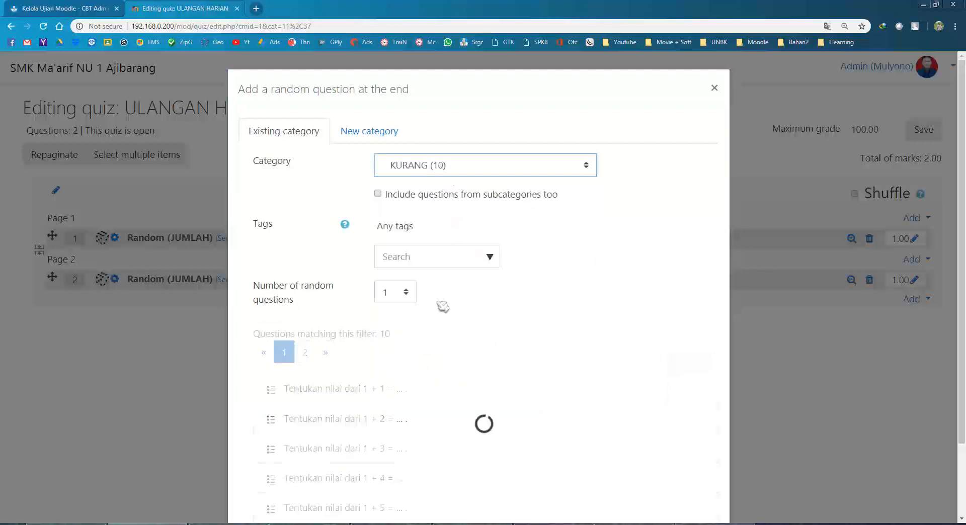
click(398, 292)
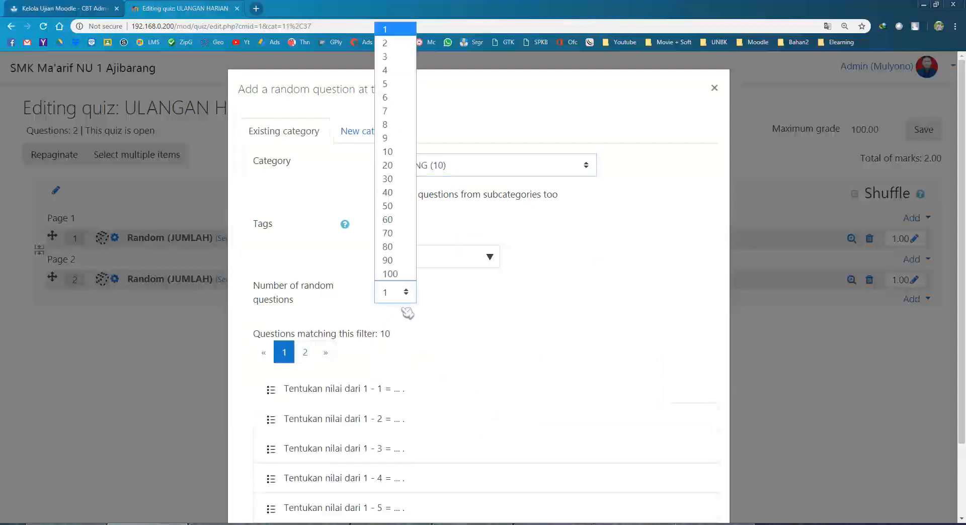
click(398, 44)
scroll(533, 330, down, 2)
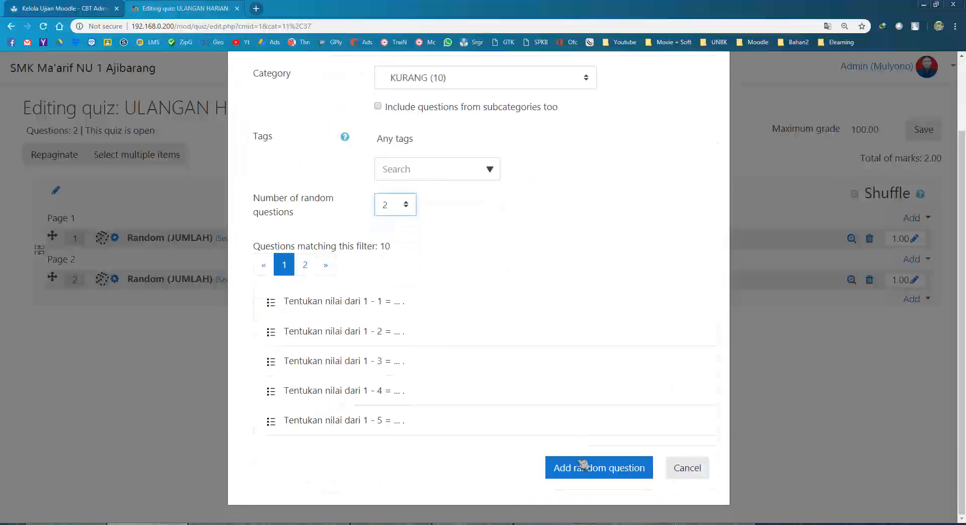
click(579, 469)
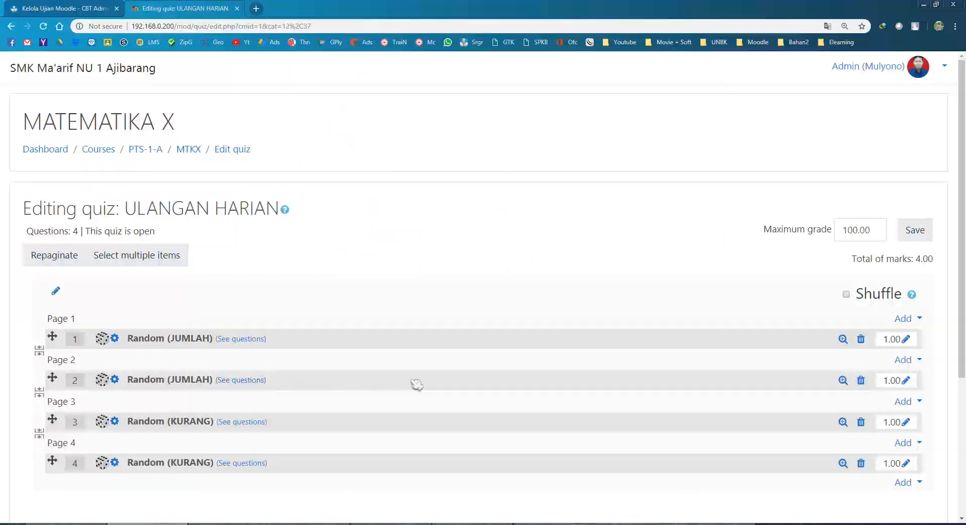
Add two random questions from the KALI category at the quiz's end.
scroll(585, 391, down, 3)
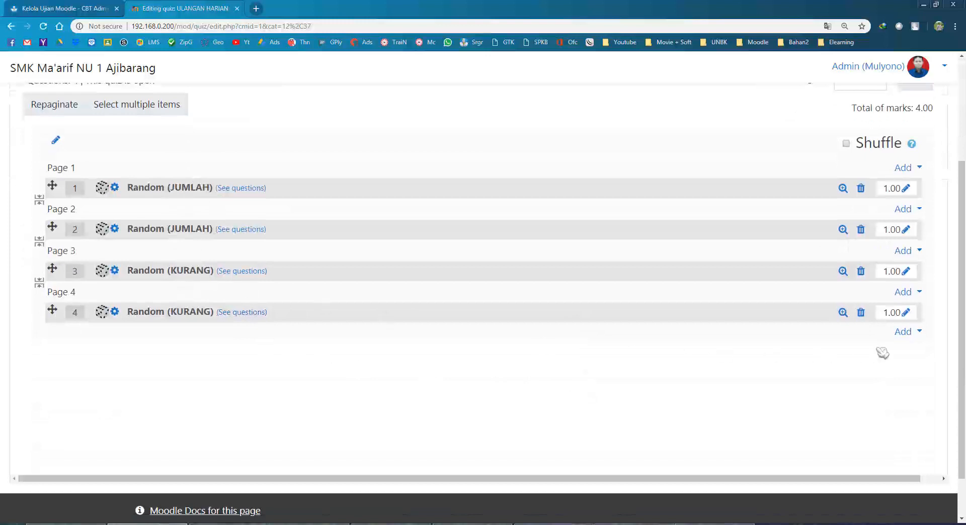
click(906, 336)
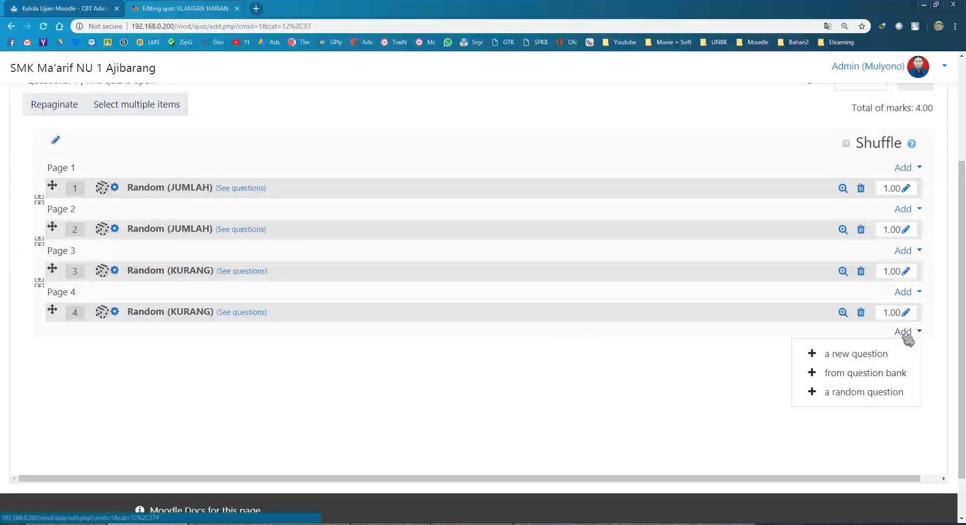
click(895, 397)
click(438, 170)
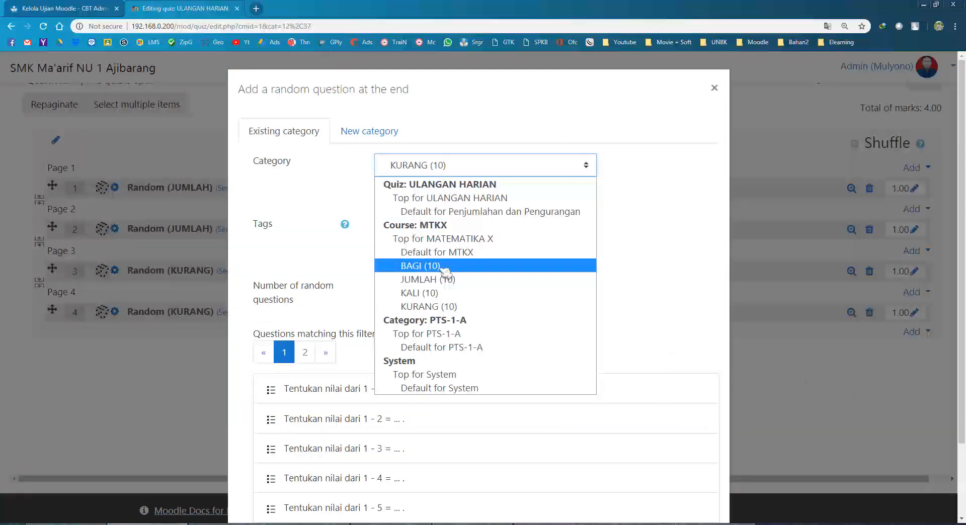
click(451, 294)
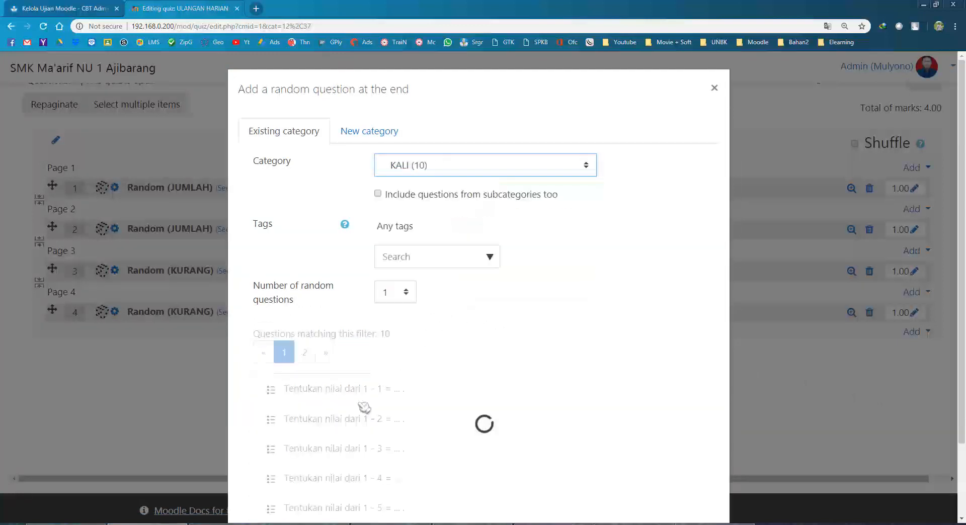
click(400, 296)
click(395, 44)
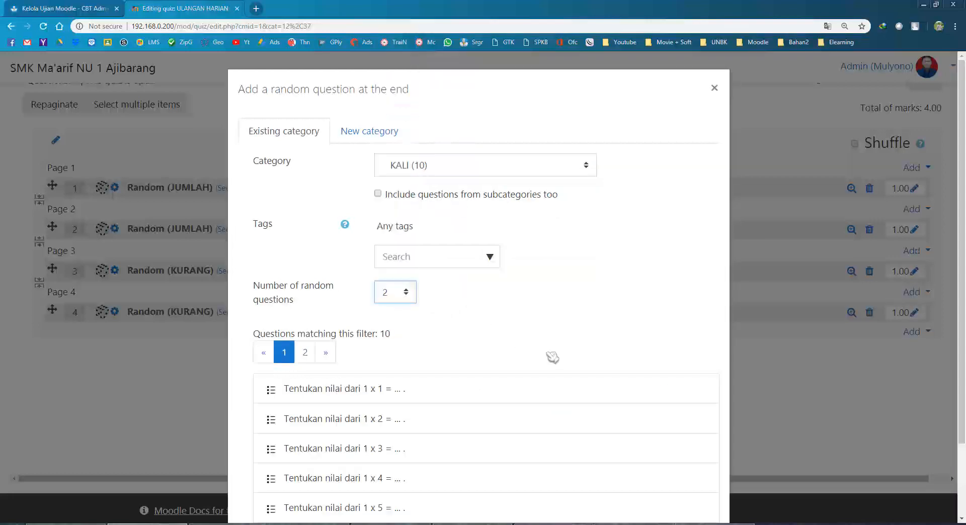
scroll(579, 402, down, 2)
click(595, 468)
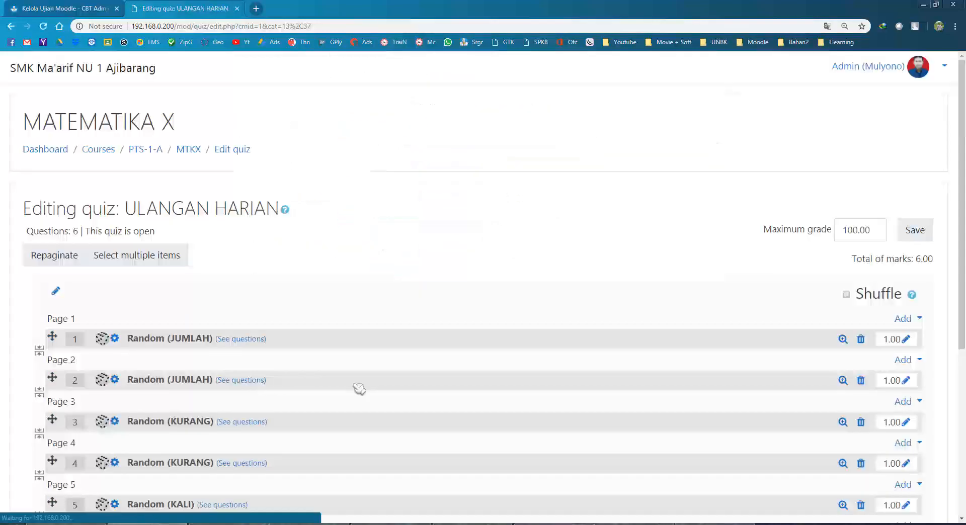
Begin adding another random question at the end of the quiz.
scroll(921, 420, down, 5)
click(913, 317)
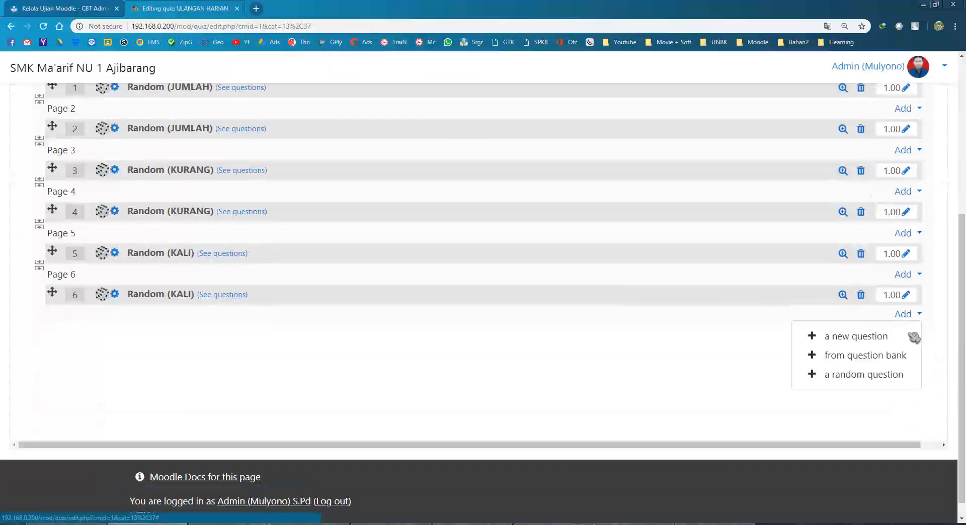
click(874, 375)
Add two random questions from the BAGI (10) category, making them questions 7 and 8.
click(483, 165)
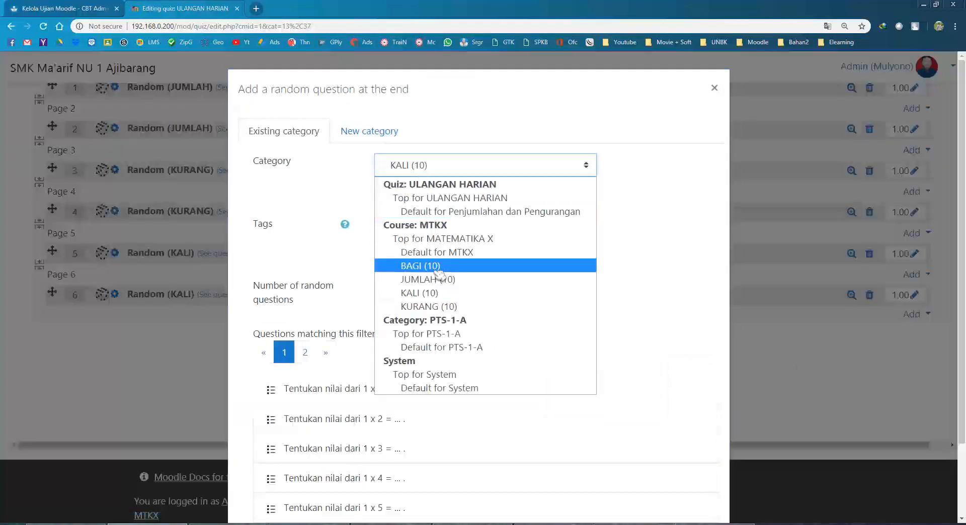
click(402, 267)
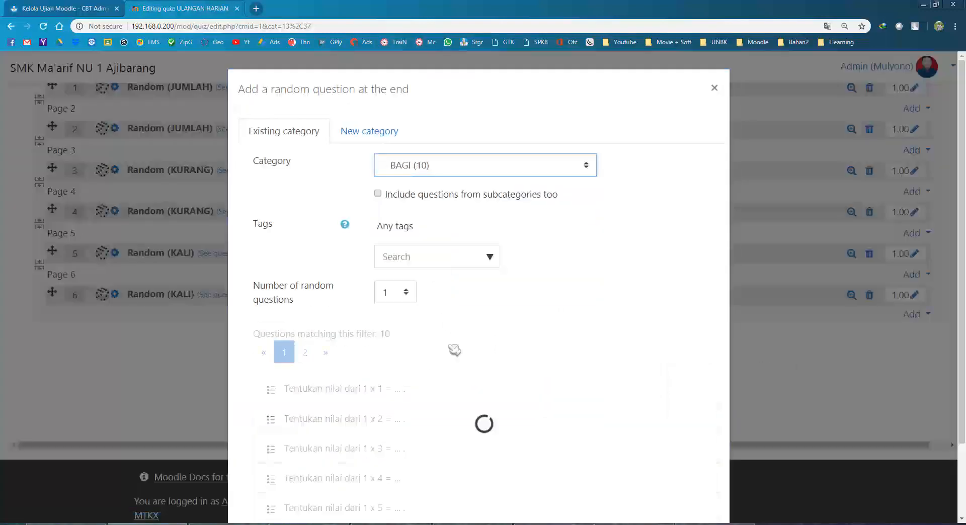
click(398, 298)
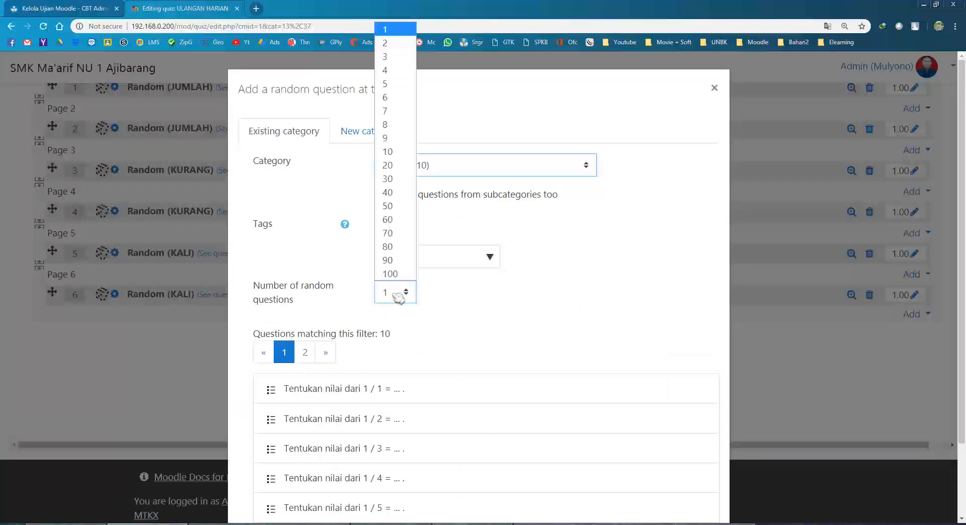
click(395, 37)
scroll(589, 338, down, 2)
click(598, 470)
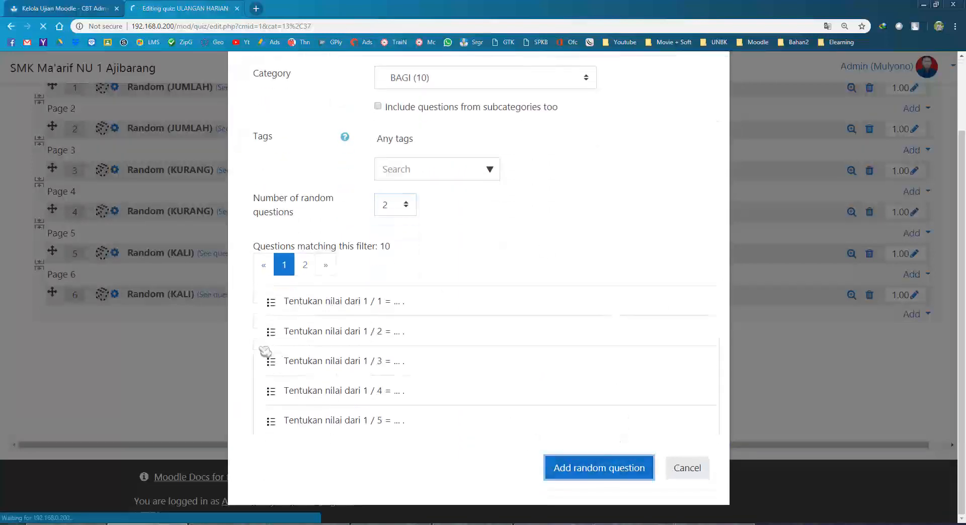
scroll(205, 374, down, 2)
scroll(210, 375, down, 2)
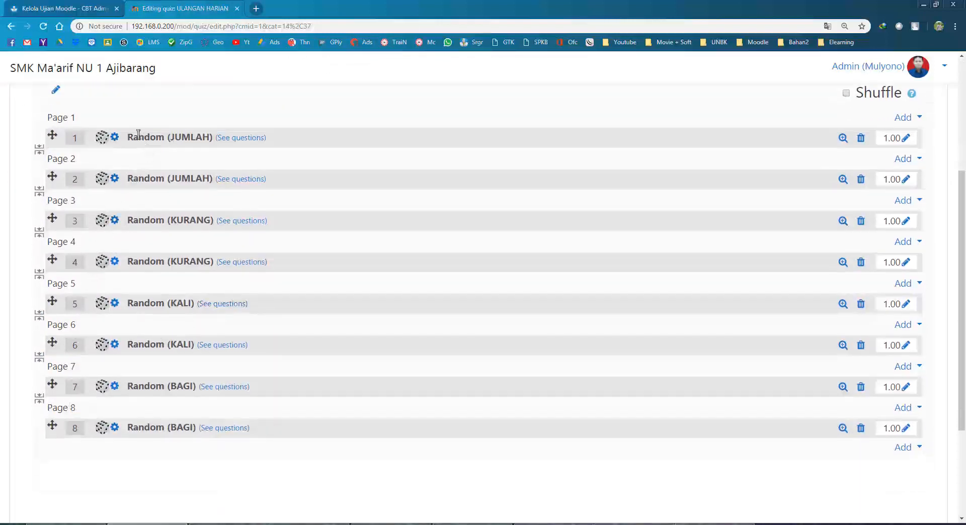
Review the category names and titles of questions 1 through 8.
drag(132, 135, 195, 134)
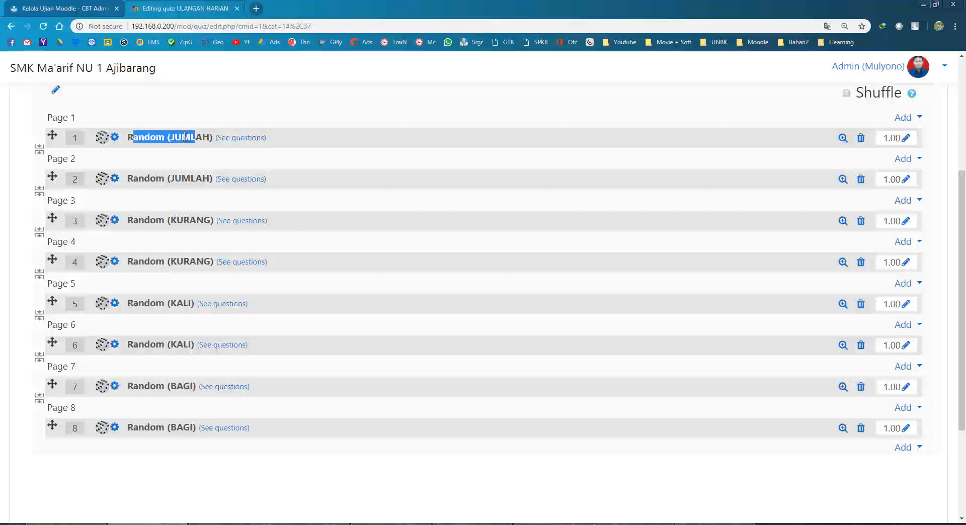
double_click(186, 136)
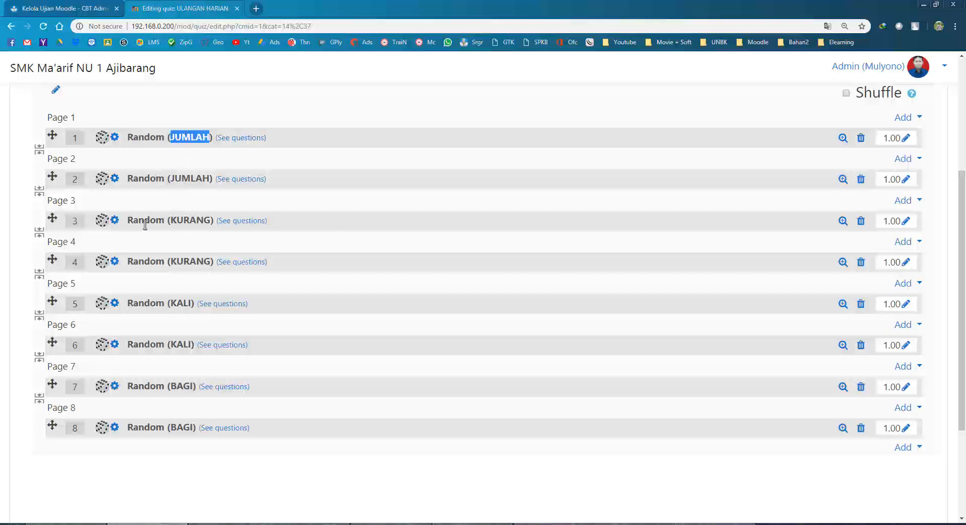
drag(145, 225, 187, 230)
drag(153, 260, 192, 264)
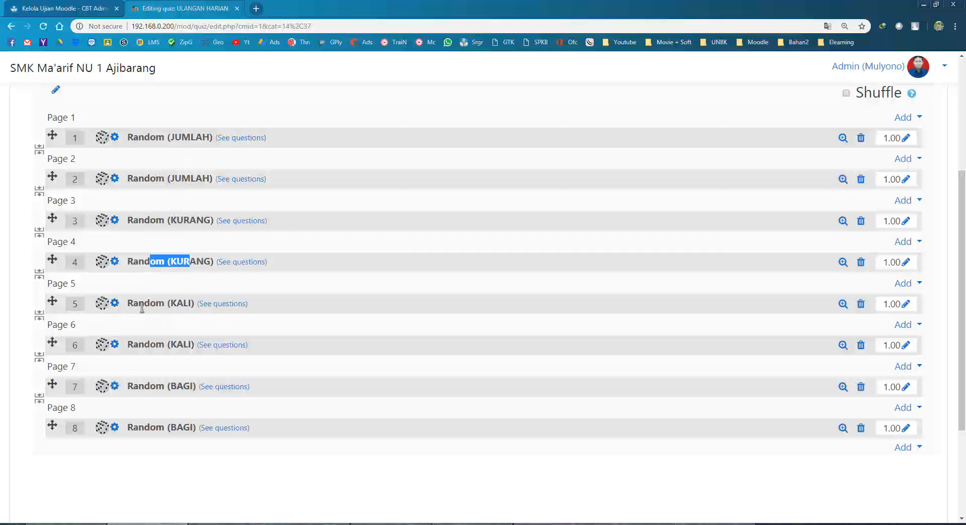
drag(140, 304, 168, 305)
drag(138, 344, 177, 347)
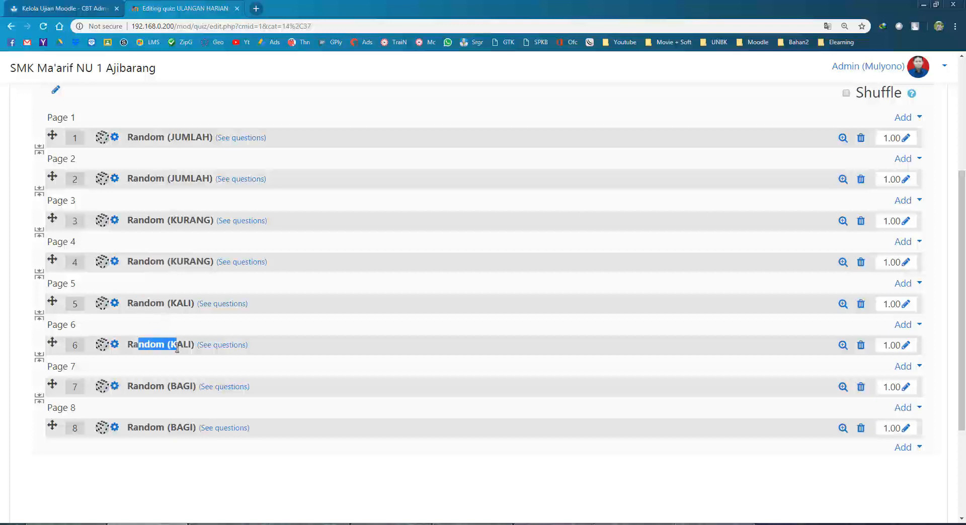
drag(144, 386, 170, 386)
drag(144, 427, 175, 428)
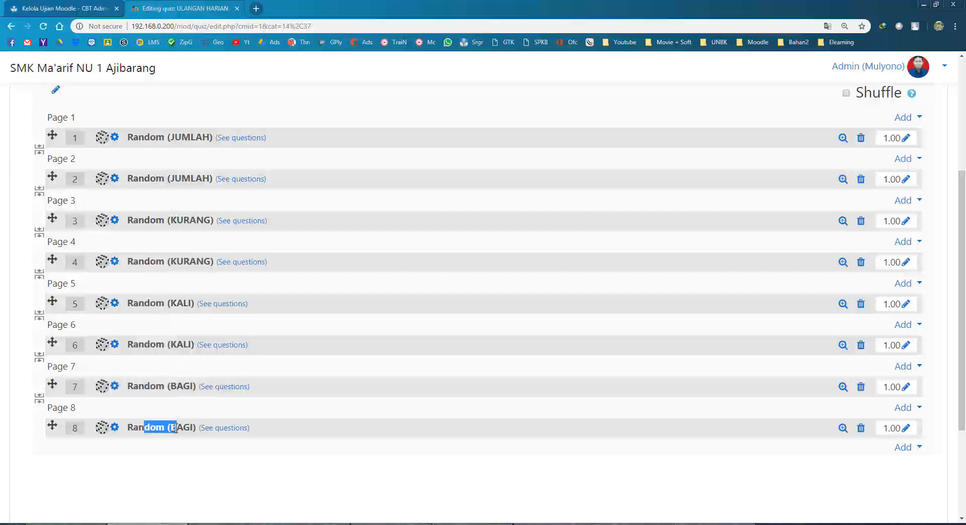
Save the quiz's maximum grade and return to the CBTAdmin Kelola Ujian Moodle tab.
scroll(177, 267, up, 3)
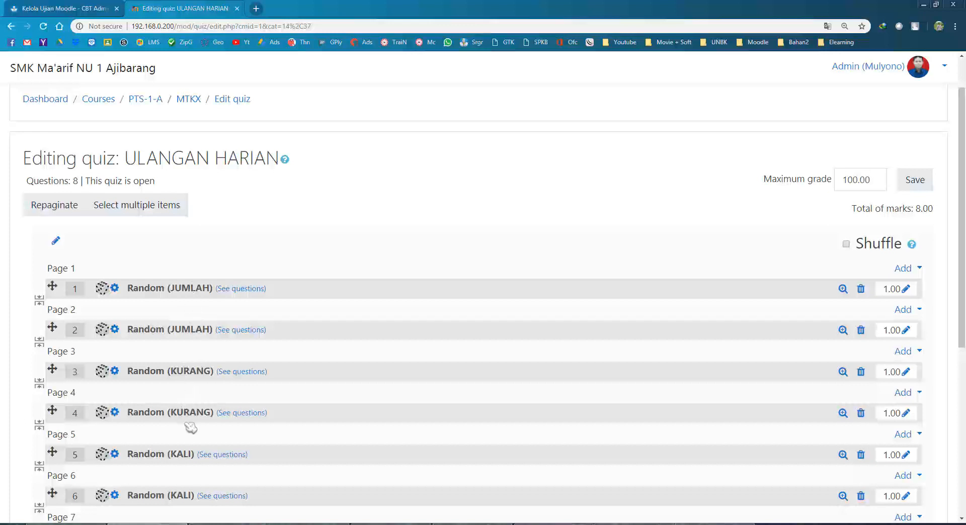
scroll(190, 386, down, 2)
scroll(198, 428, down, 1)
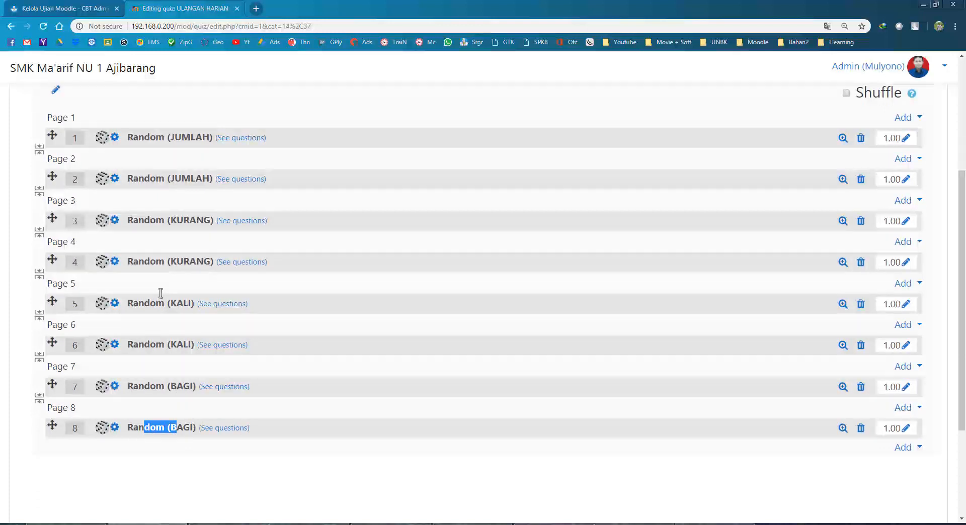
scroll(161, 293, up, 4)
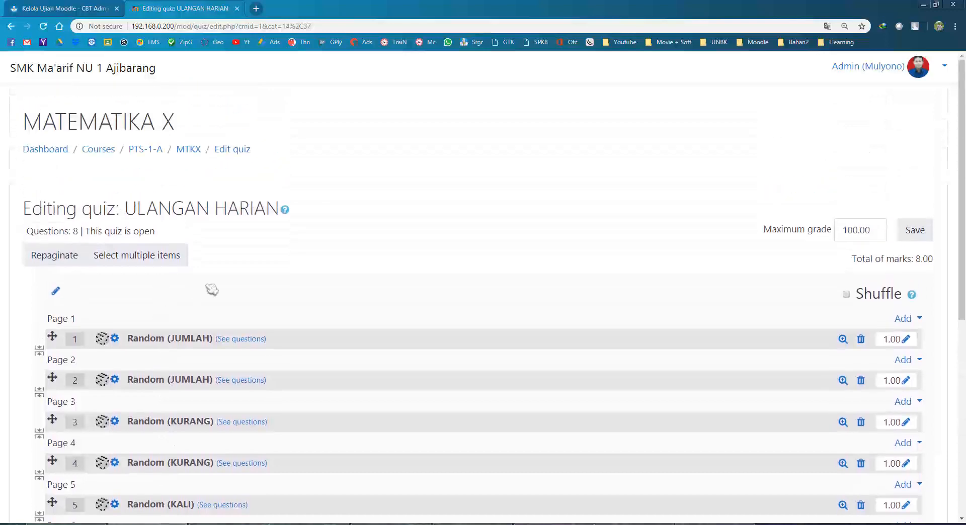
scroll(298, 279, down, 1)
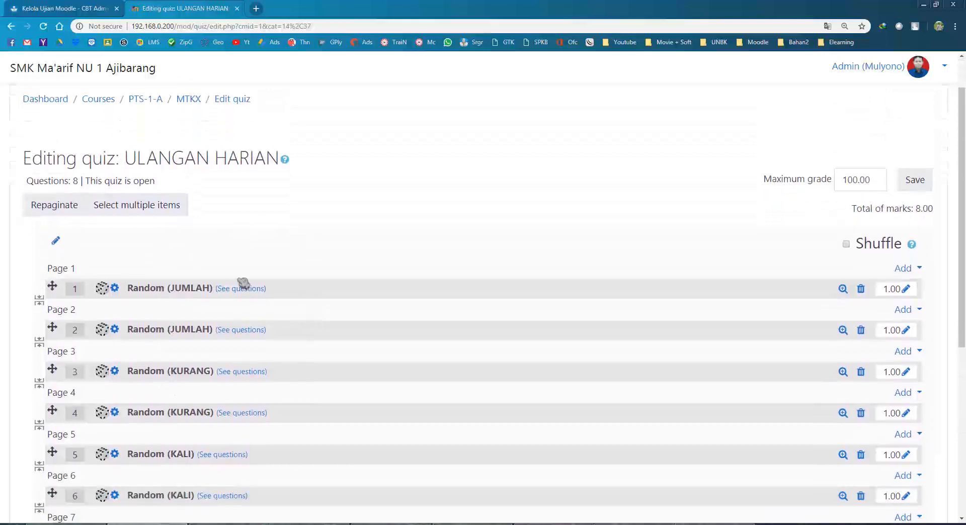
scroll(354, 293, down, 3)
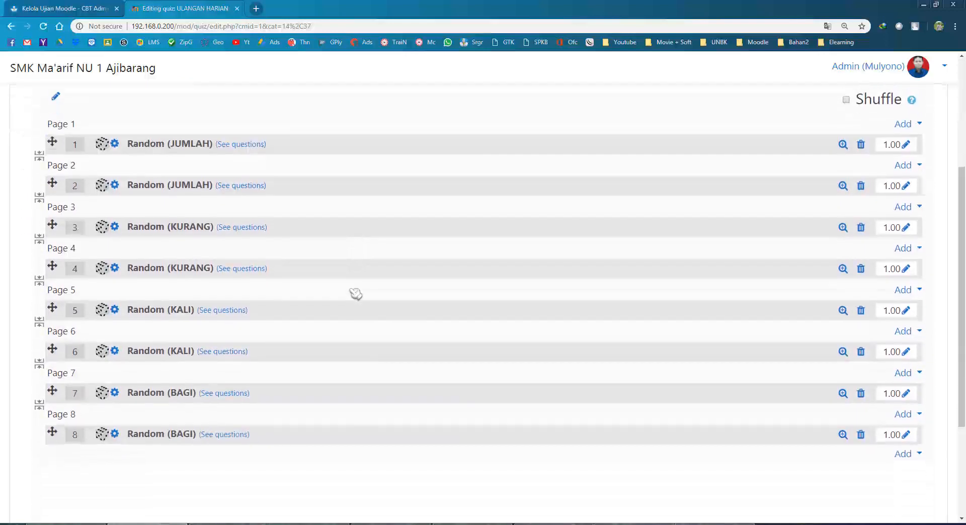
scroll(354, 293, up, 4)
click(910, 232)
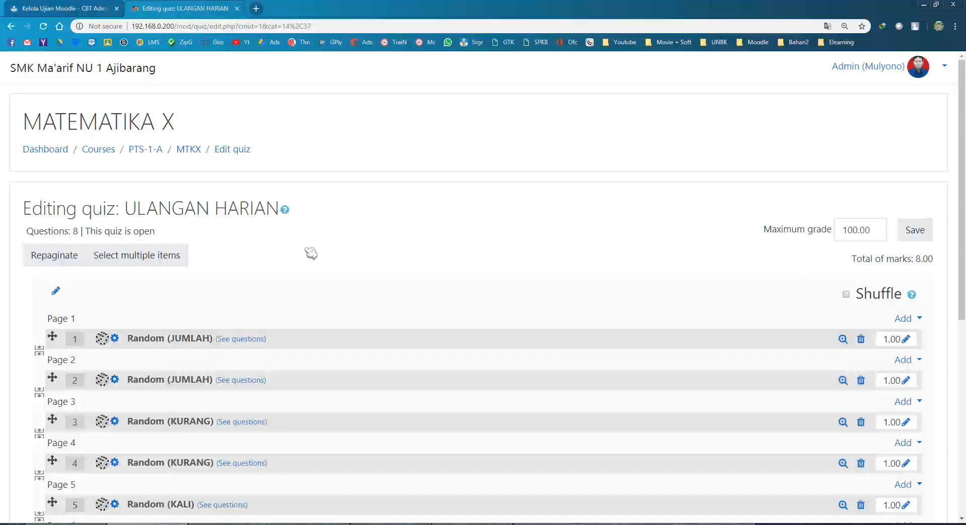
key(ctrl+shift+Tab)
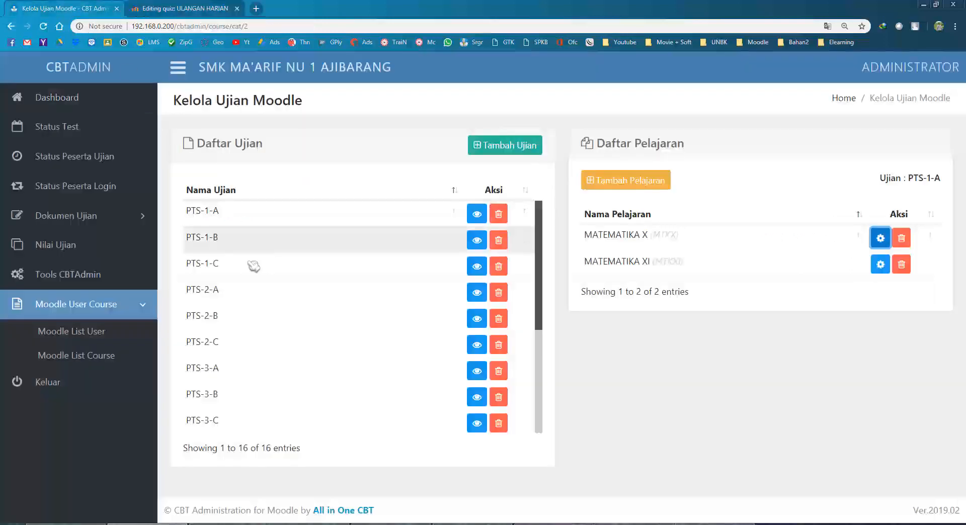
Save PTS-1-A as the Daftar Ujian exam on the Status Test page and select its token.
click(74, 157)
click(84, 190)
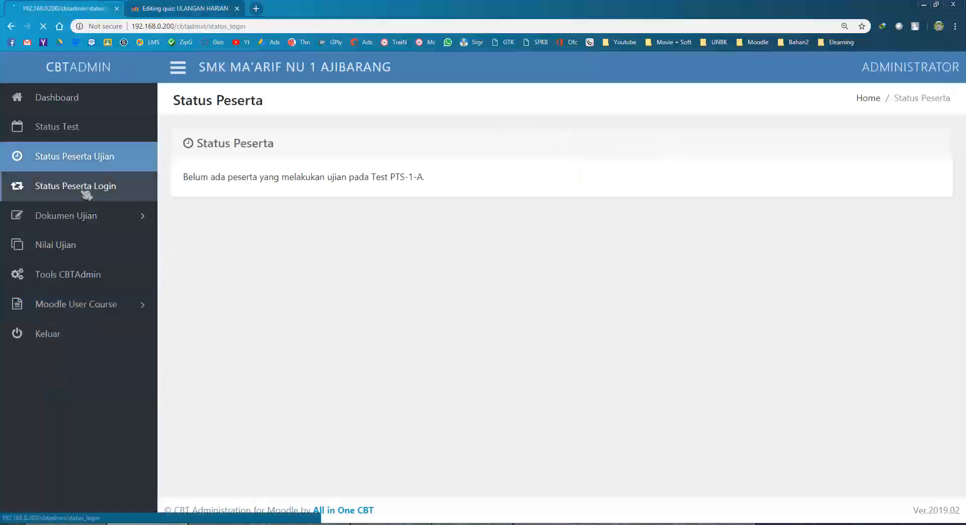
click(75, 132)
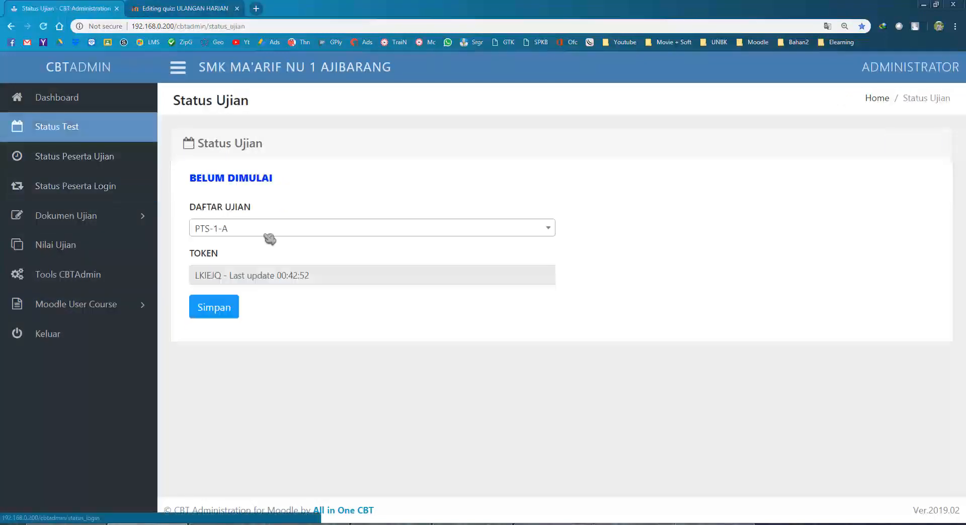
click(244, 239)
click(245, 238)
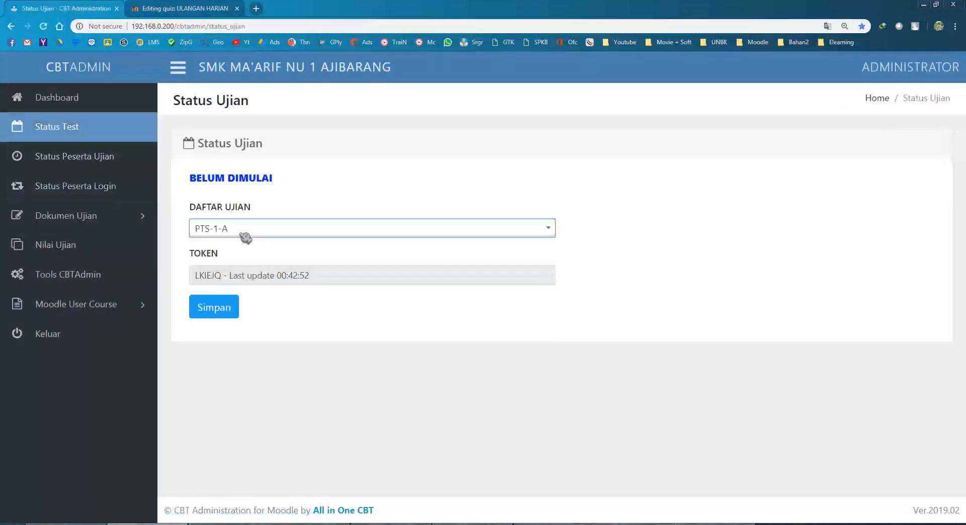
click(223, 309)
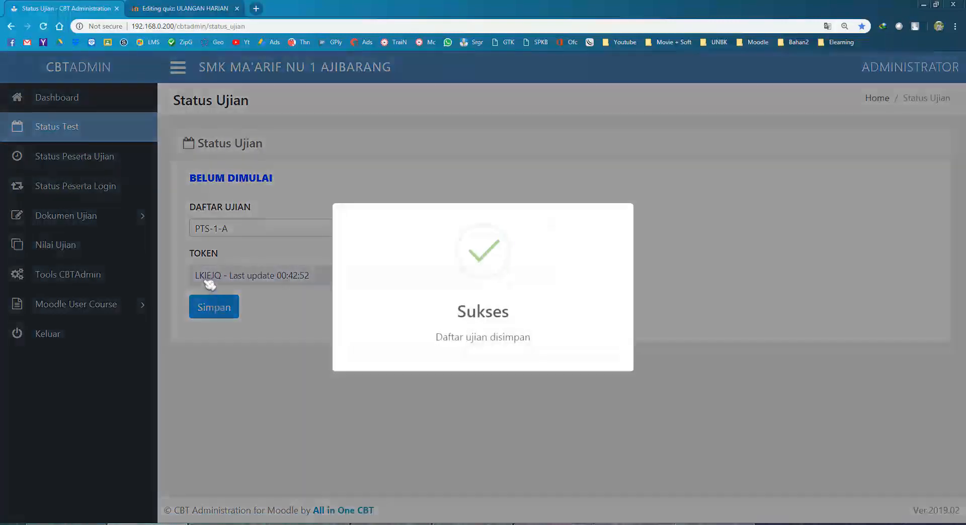
double_click(207, 276)
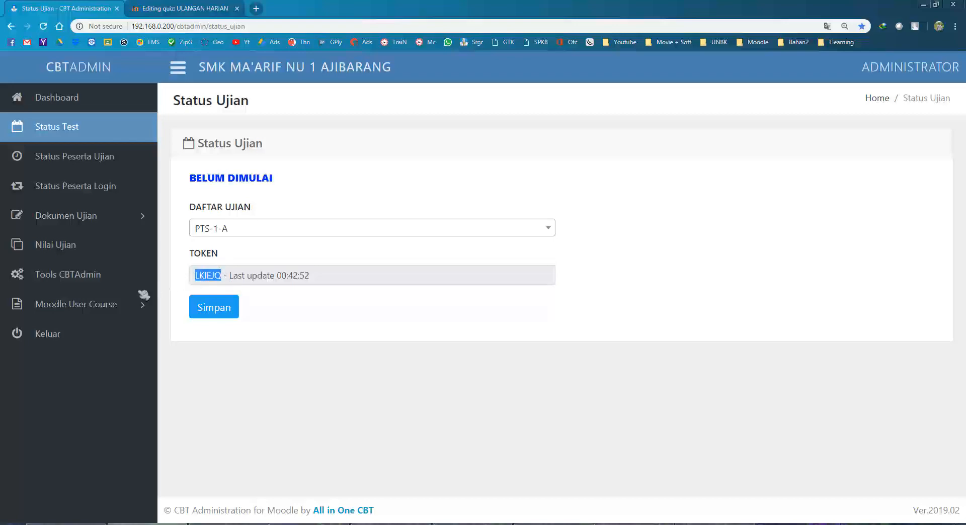
click(105, 306)
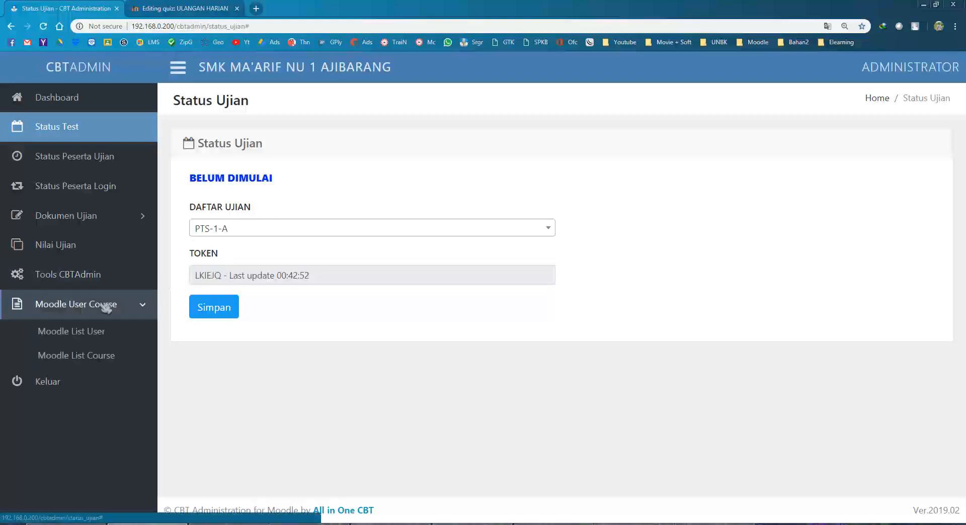
Show the Moodle List User page of X-RPL student accounts, then bring up the MEmu Play emulator.
click(91, 356)
click(89, 332)
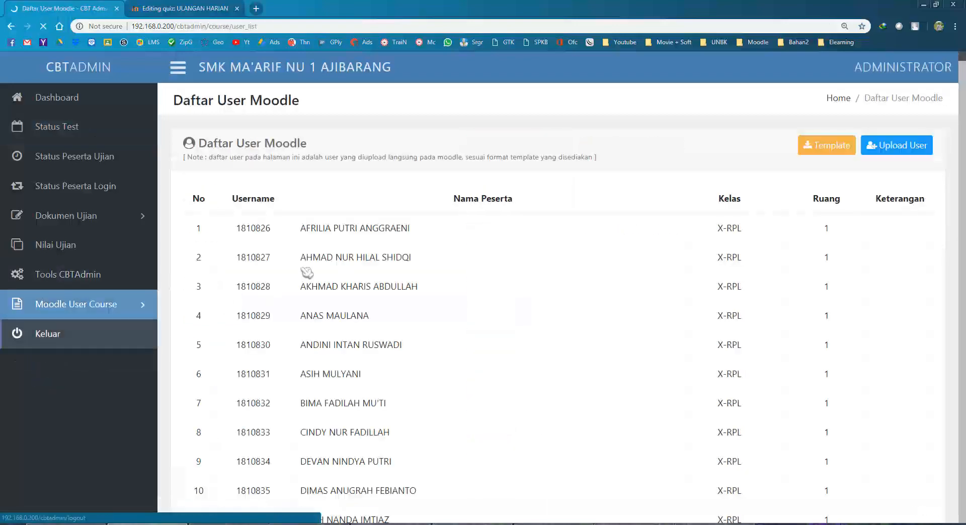
scroll(342, 232, down, 1)
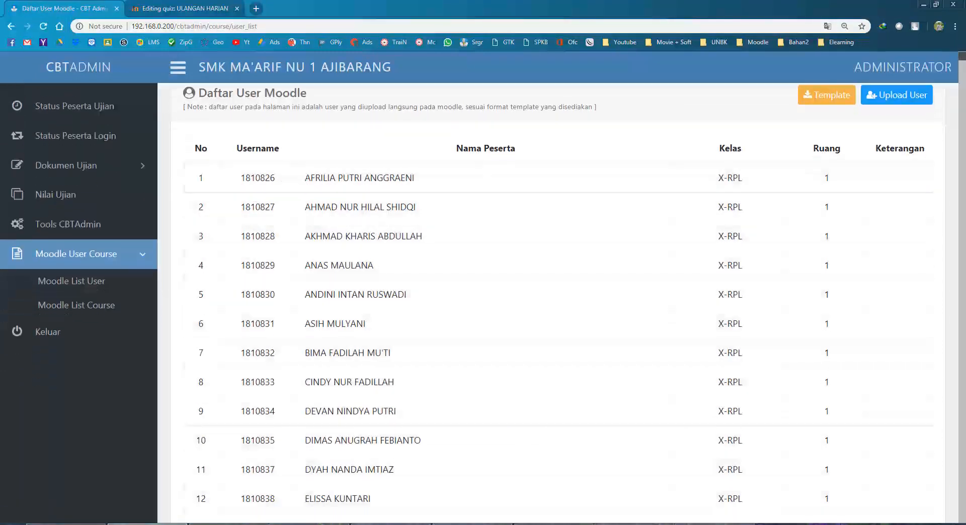
click(554, 524)
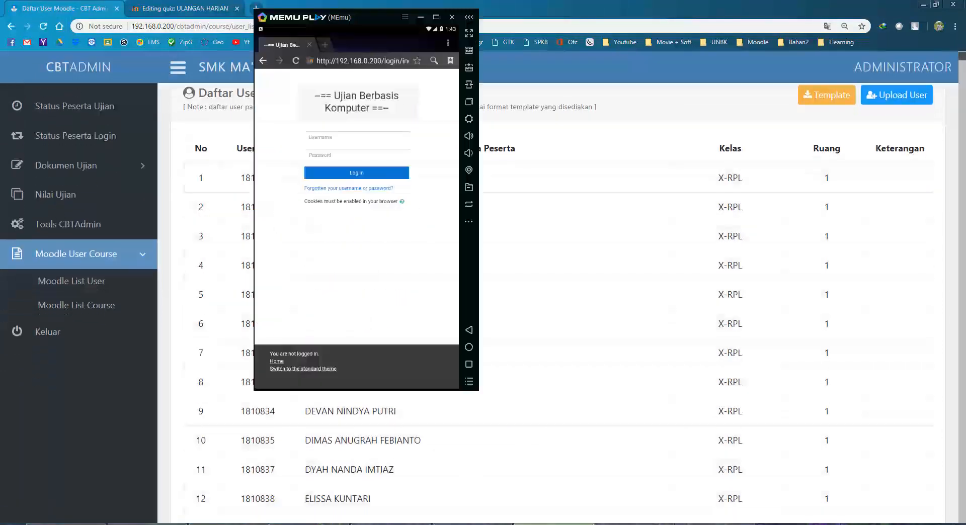
Bring all three MEmu emulators forward and spread them side by side.
click(645, 524)
click(707, 524)
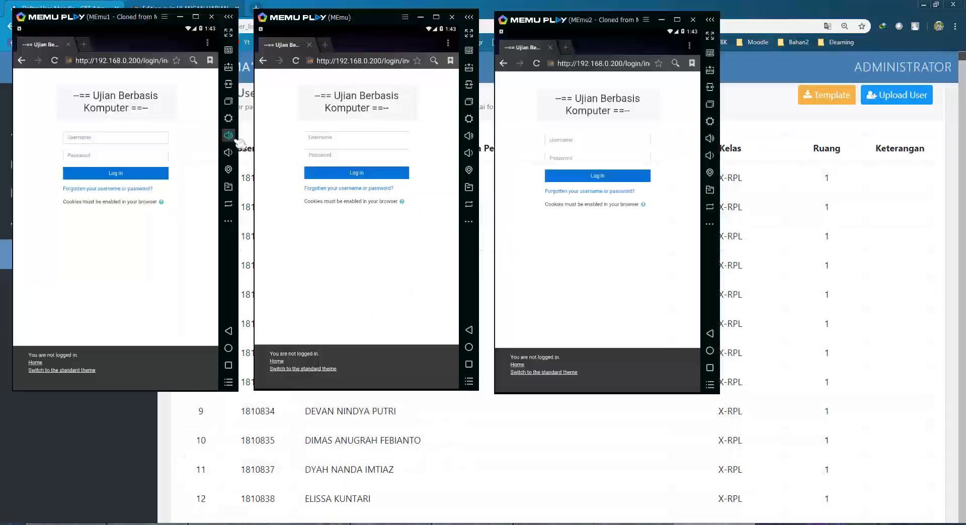
click(114, 141)
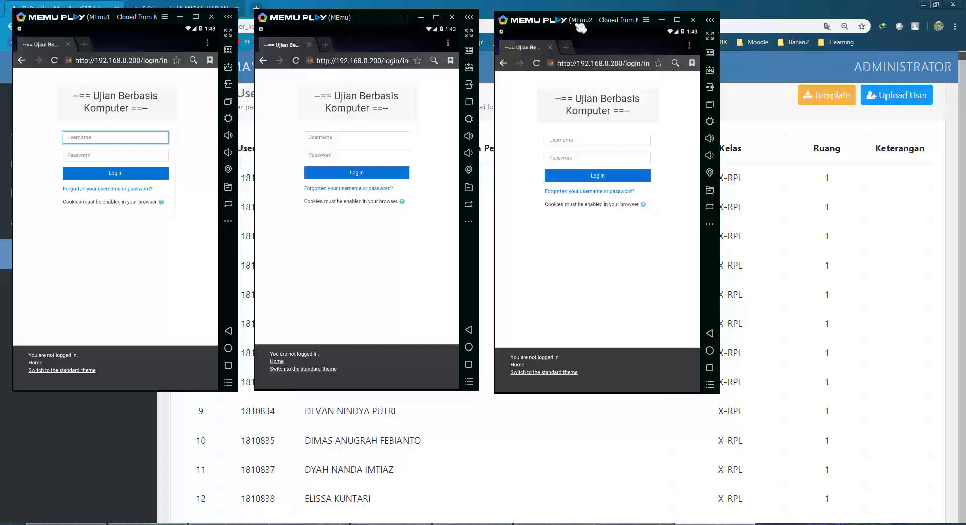
drag(579, 26, 760, 20)
drag(363, 17, 526, 15)
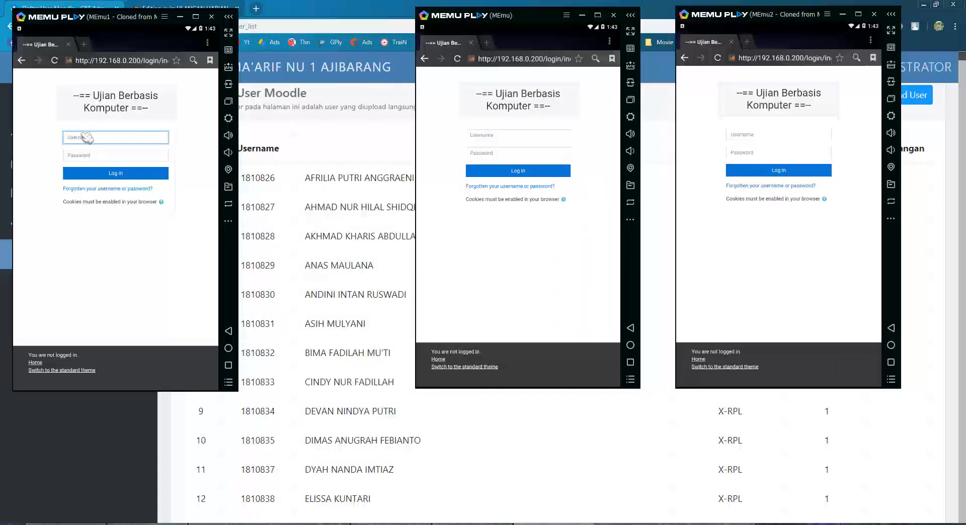
Enter the first two students' usernames and passwords in the left and middle emulators.
click(87, 138)
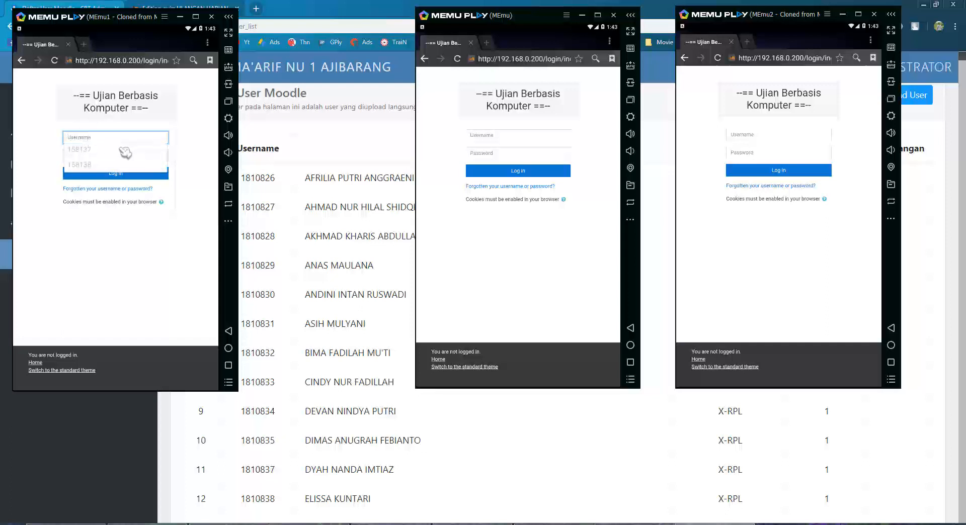
text(1810826)
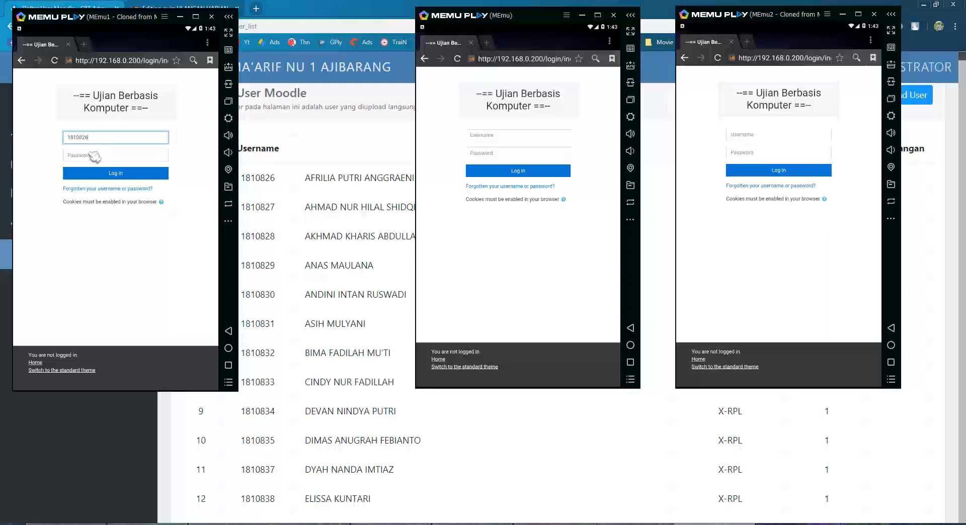
click(93, 155)
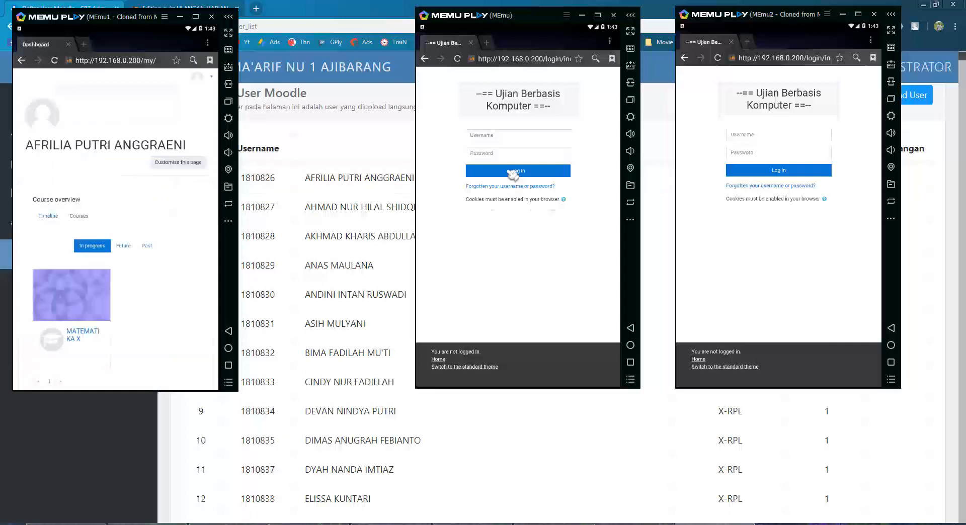
click(484, 137)
text(1)
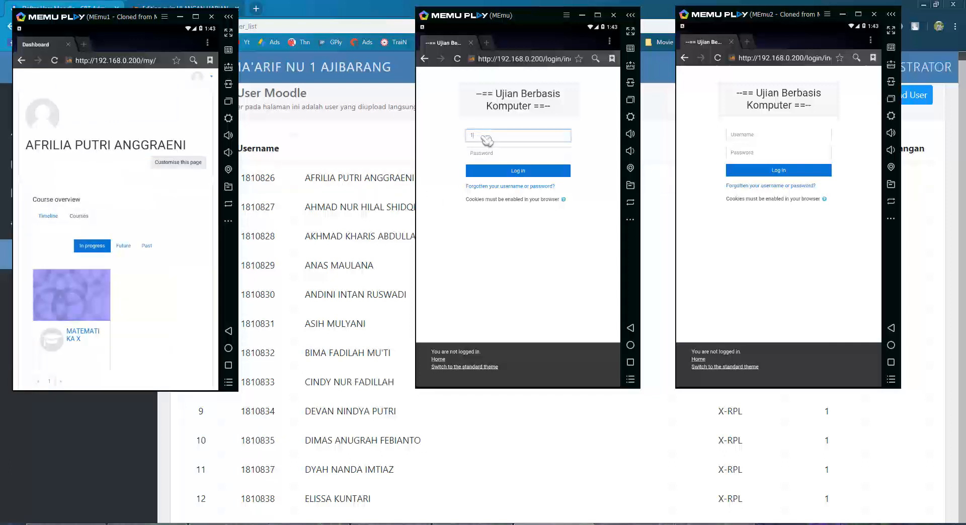
text(810827)
key(Tab)
text(1)
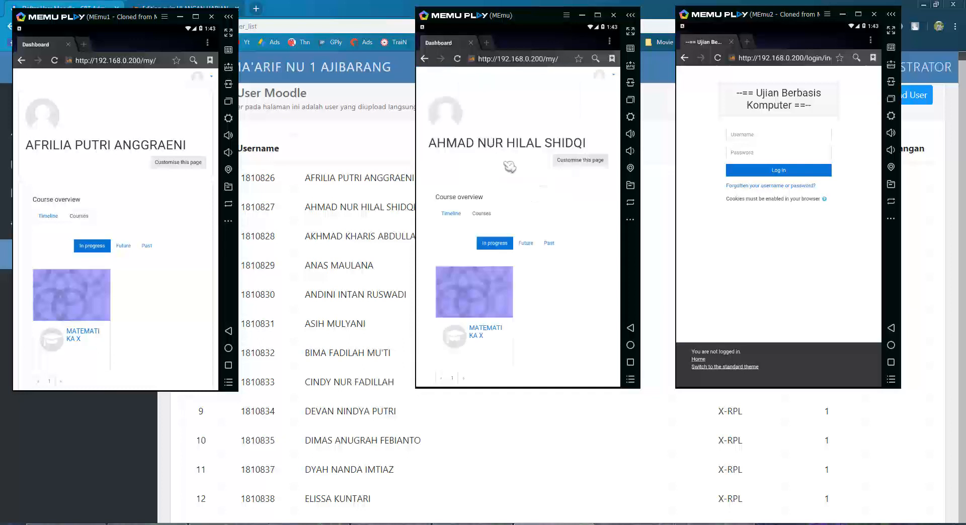
Log the third student into Moodle in the right emulator, picking the saved username after a failed try.
click(753, 137)
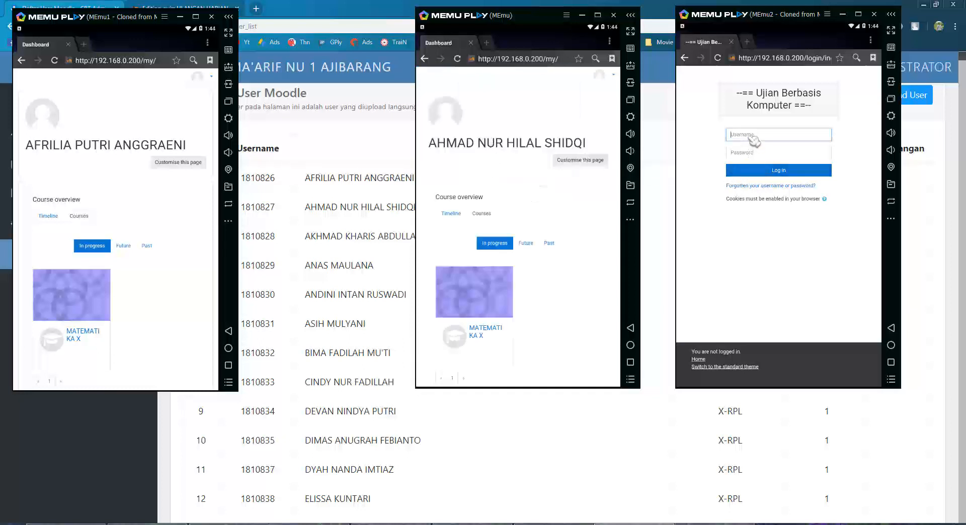
text(1810828)
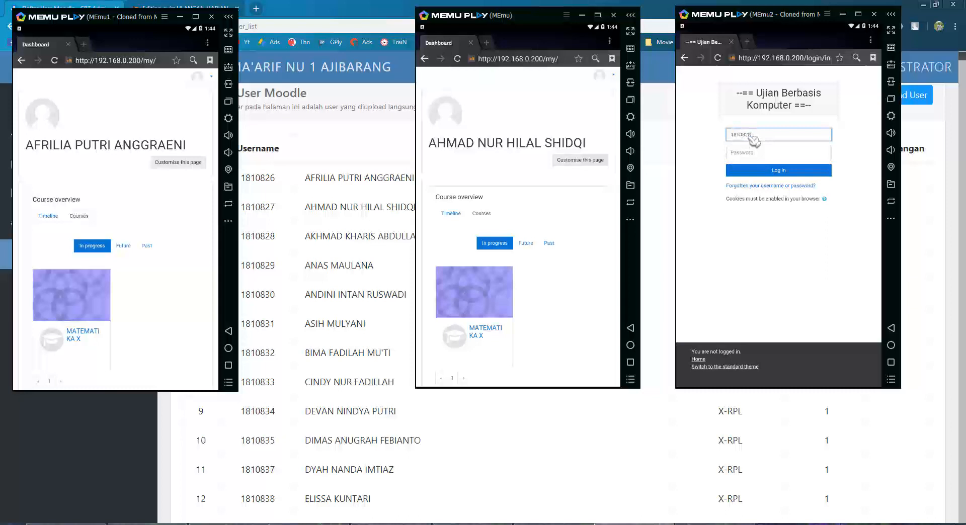
key(Return)
click(753, 162)
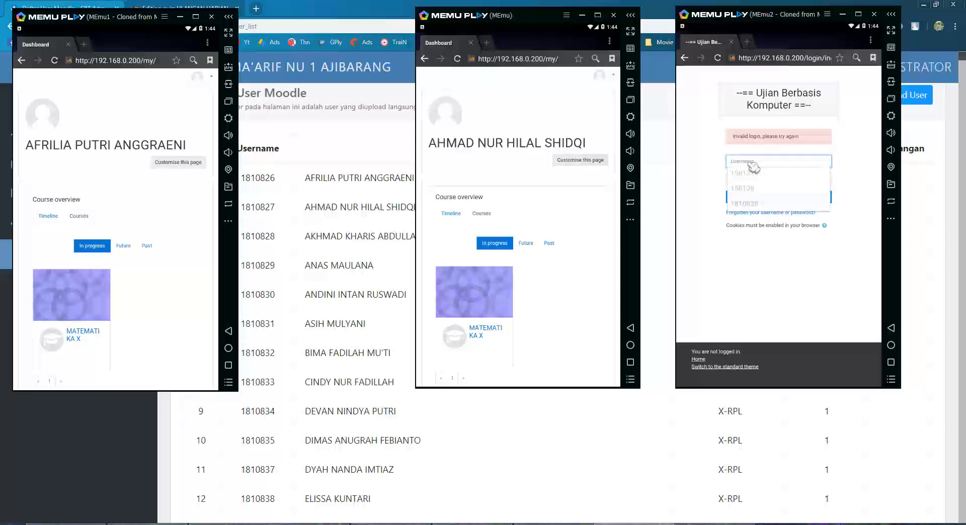
click(757, 204)
click(755, 182)
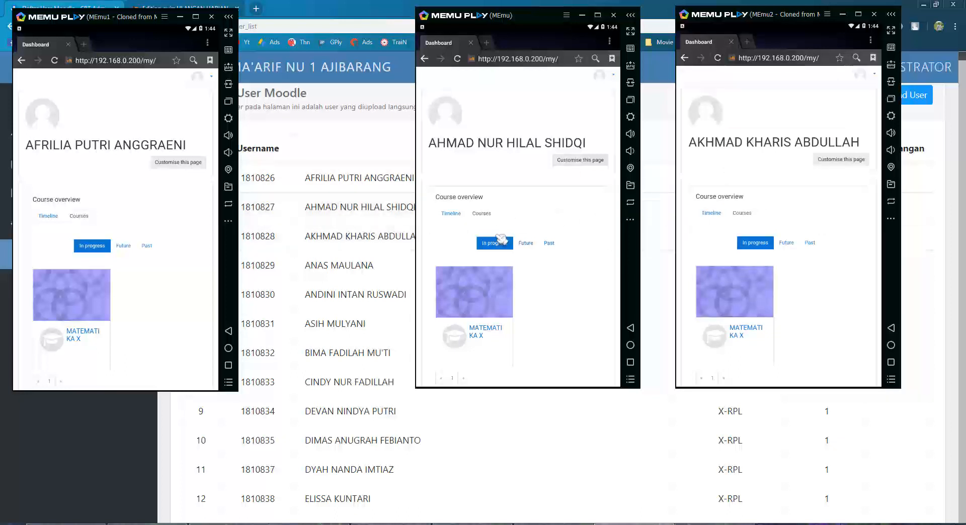
scroll(158, 330, down, 1)
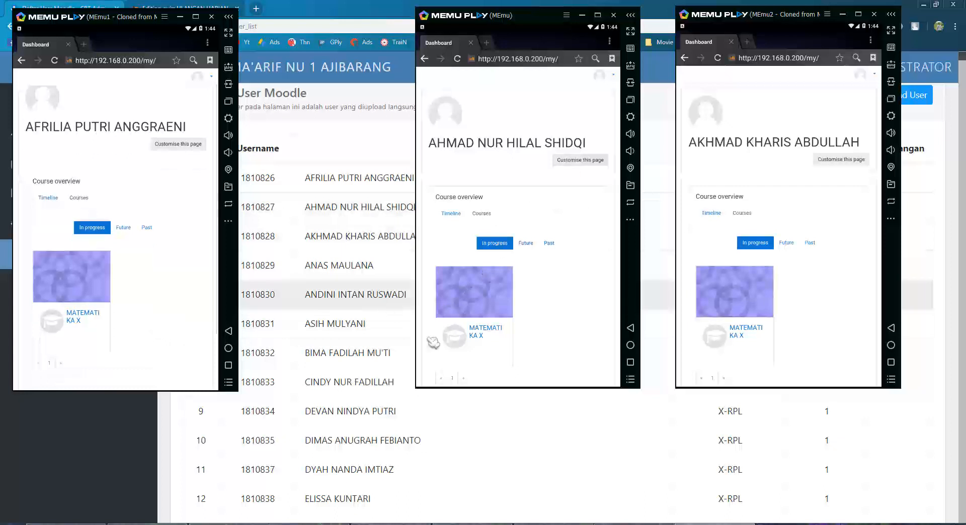
scroll(550, 327, down, 2)
scroll(802, 323, down, 2)
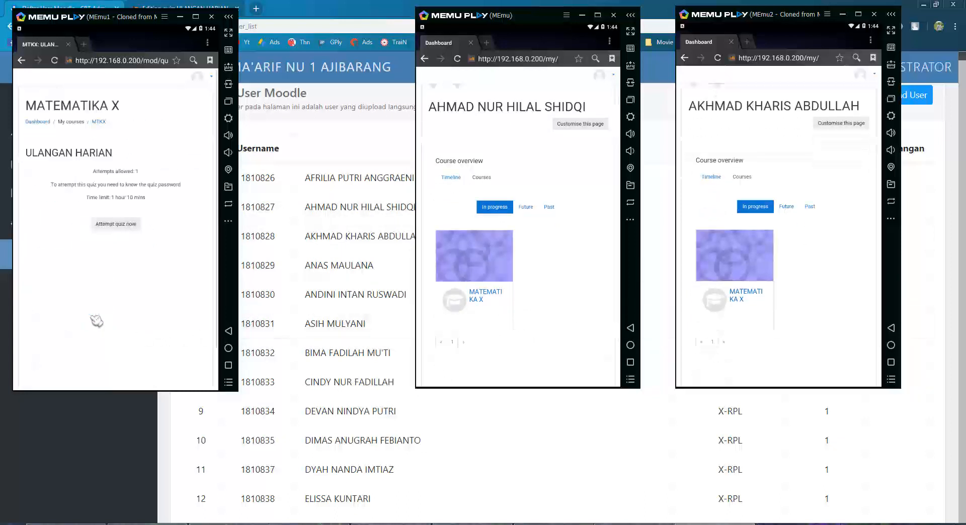
Open the MATEMATIKA X course's ULANGAN HARIAN quiz and regroup the emulator windows.
click(486, 296)
click(750, 297)
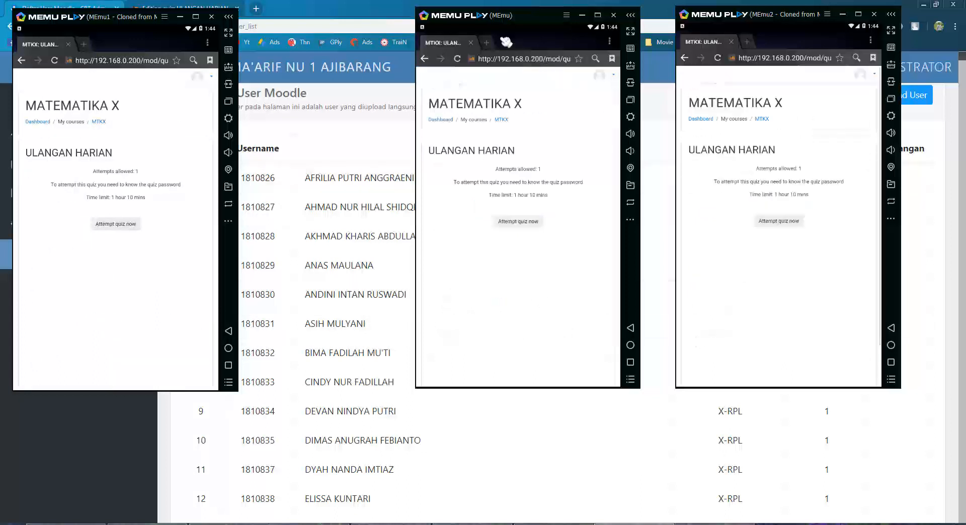
drag(507, 20, 347, 21)
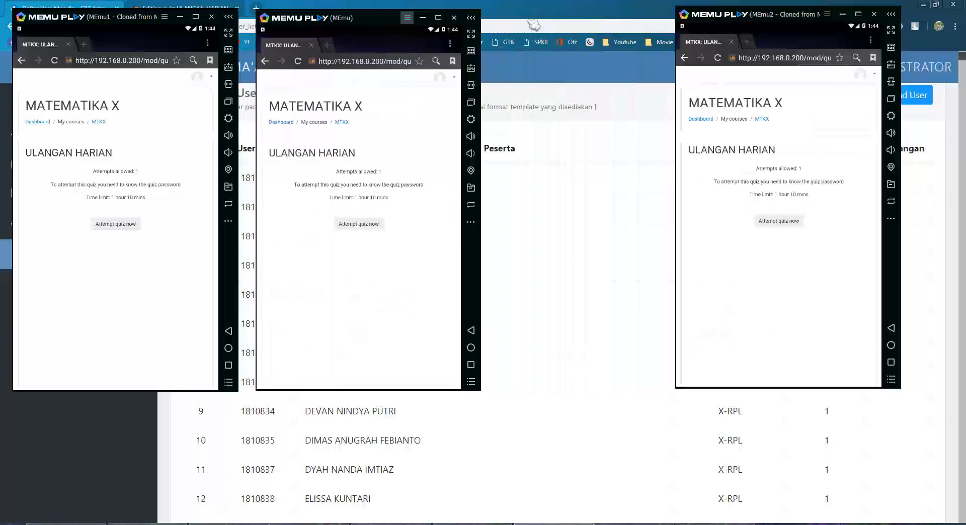
drag(717, 18, 547, 18)
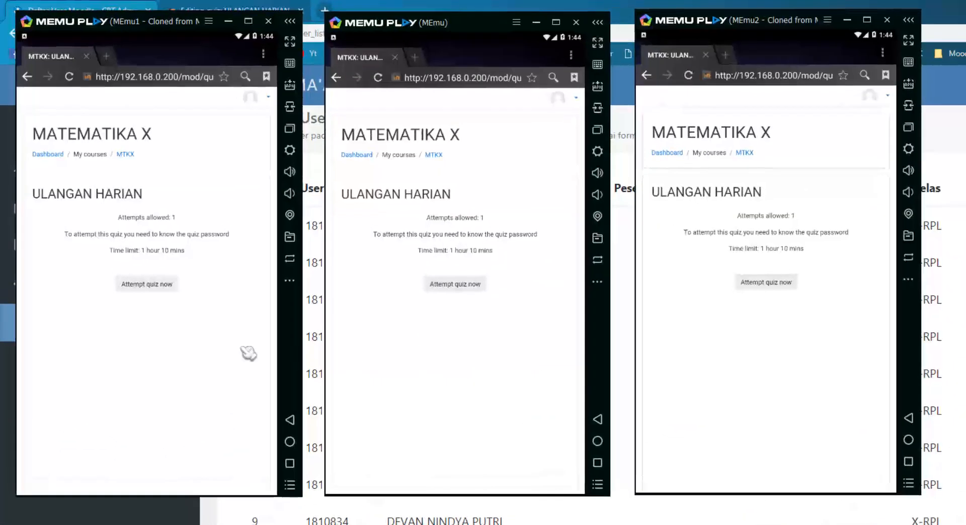
click(150, 290)
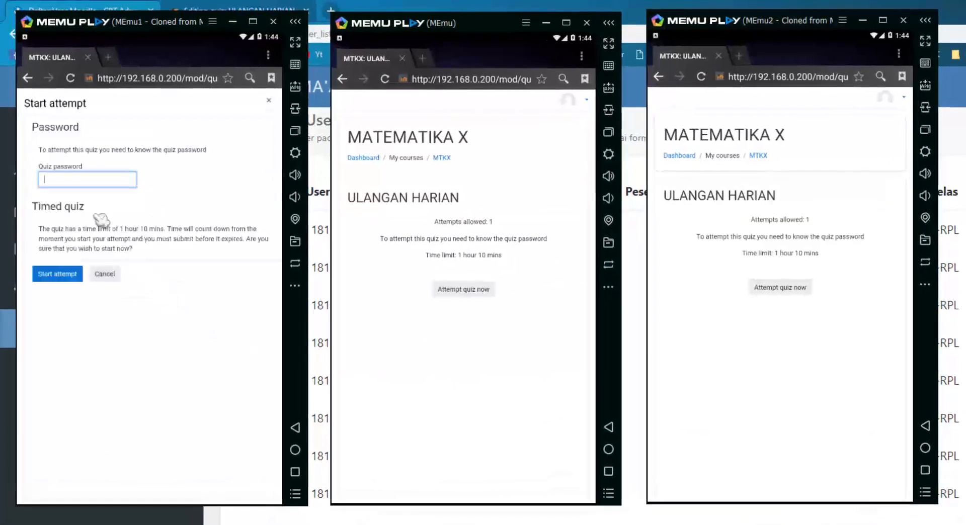
Enter the quiz password in all three emulators and start the left and middle attempts.
text(LKIEJQ)
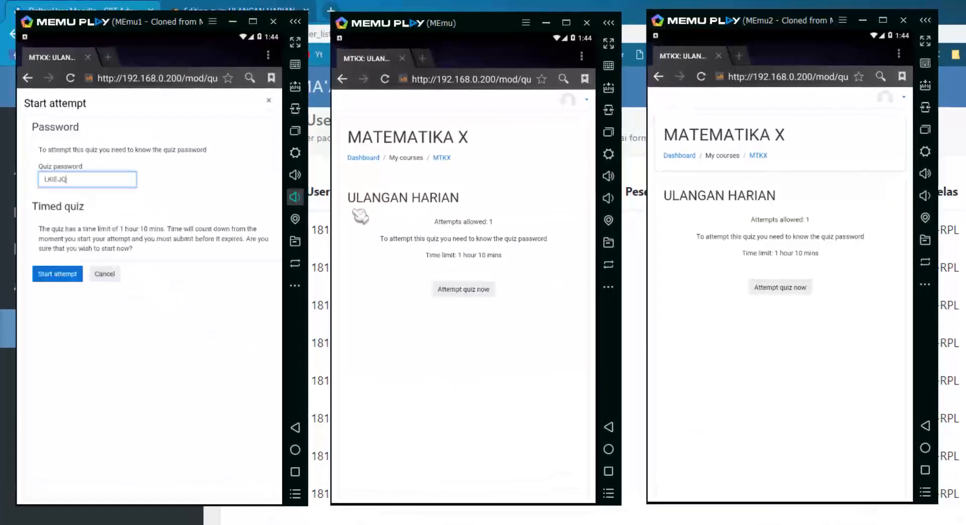
click(468, 289)
click(395, 183)
text(LKIEJQ)
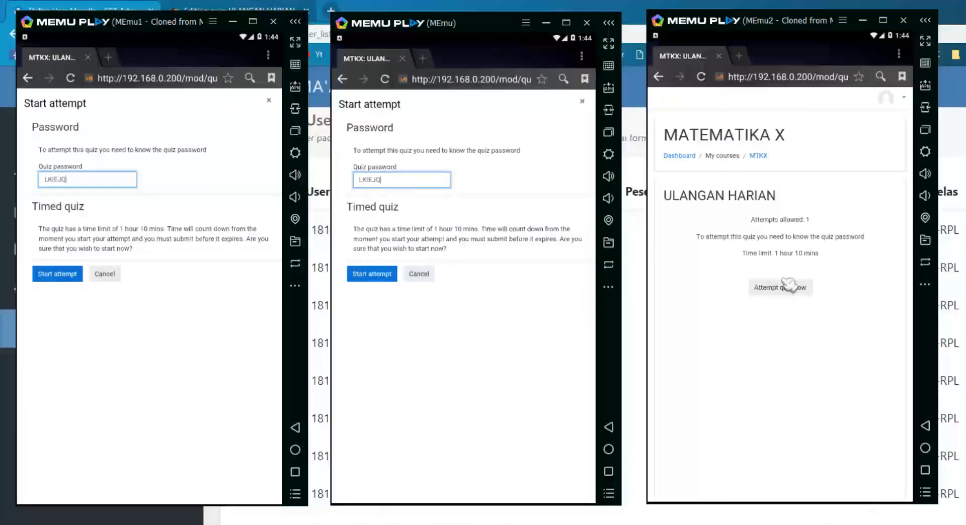
click(781, 288)
key(ctrl+v)
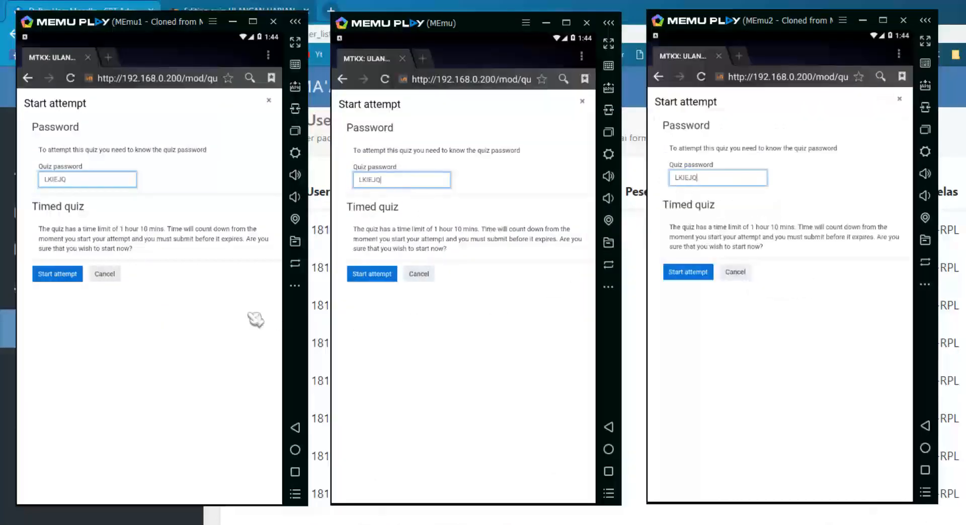
click(76, 276)
click(390, 280)
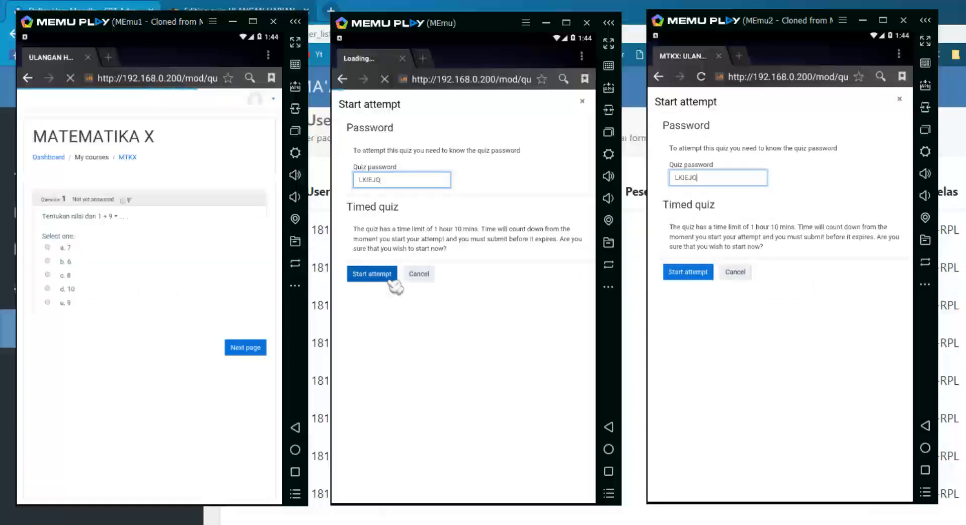
Start the right attempt and answer question 1 with 6, 3 and 7 across the emulators.
click(687, 274)
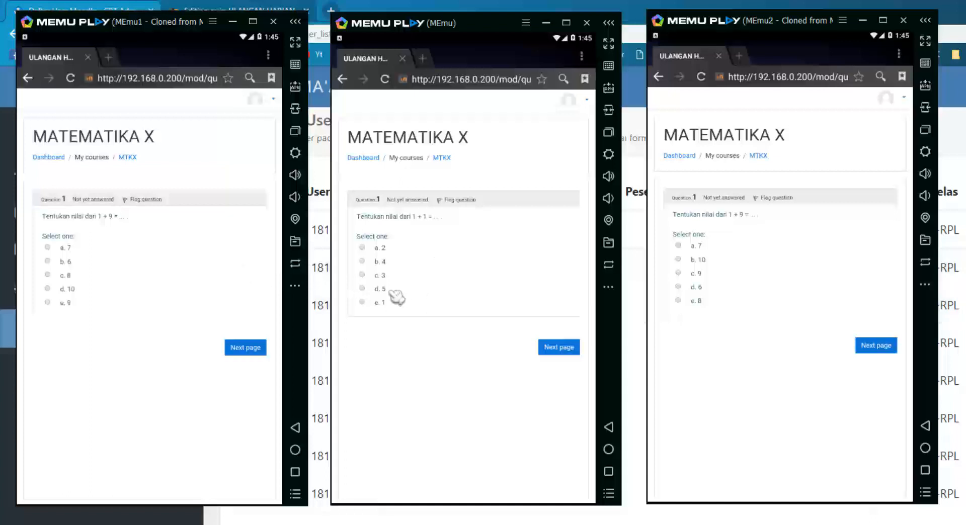
click(64, 262)
click(377, 275)
click(696, 247)
click(247, 349)
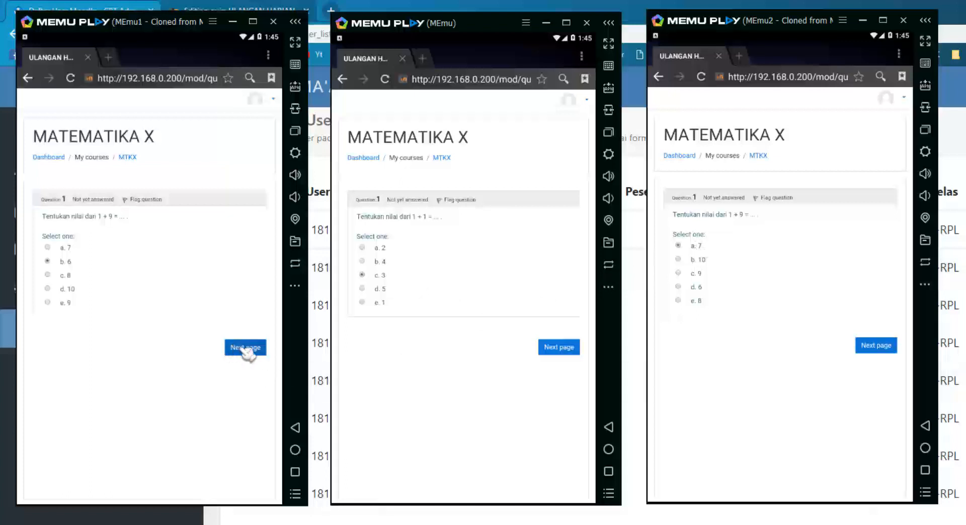
click(553, 348)
click(874, 349)
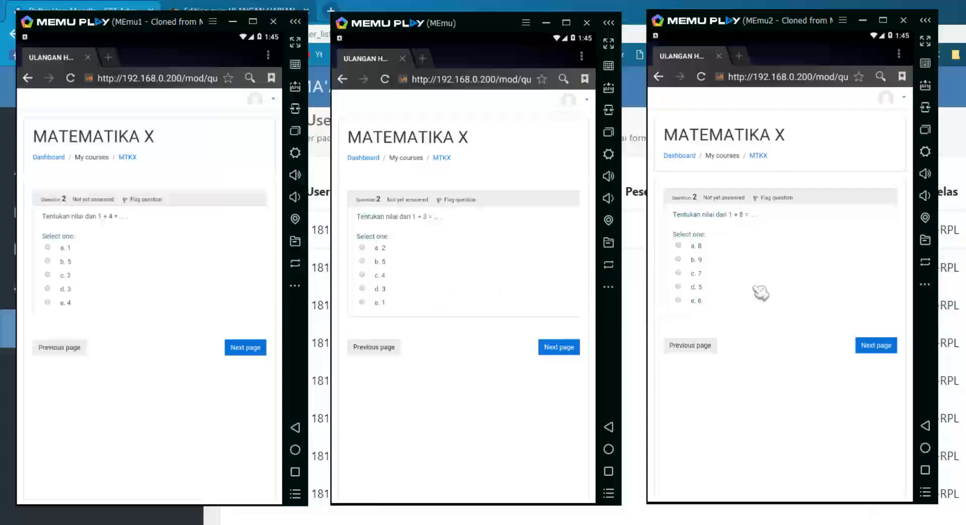
Answer question 2 with 3, 2 and 9 in the three emulators and advance to question 3.
click(73, 290)
click(377, 249)
click(702, 265)
click(247, 348)
click(554, 349)
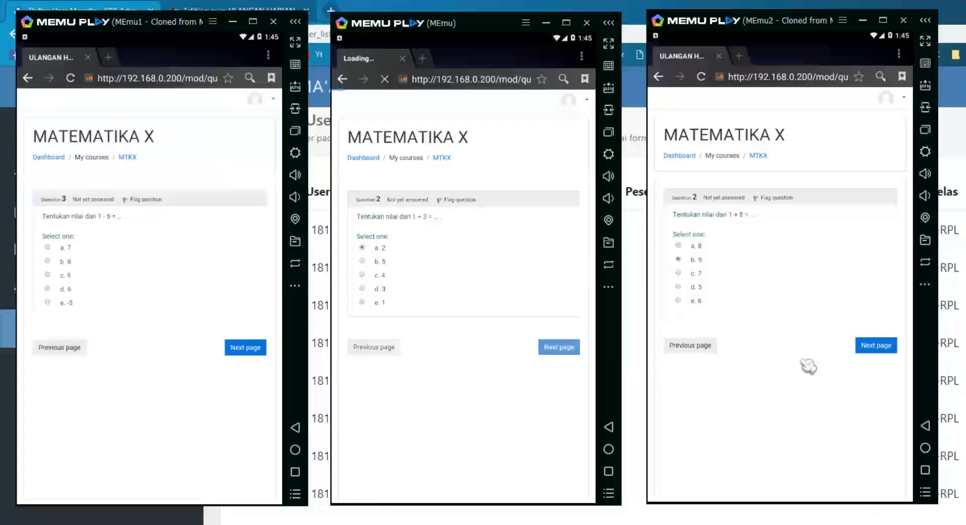
click(872, 348)
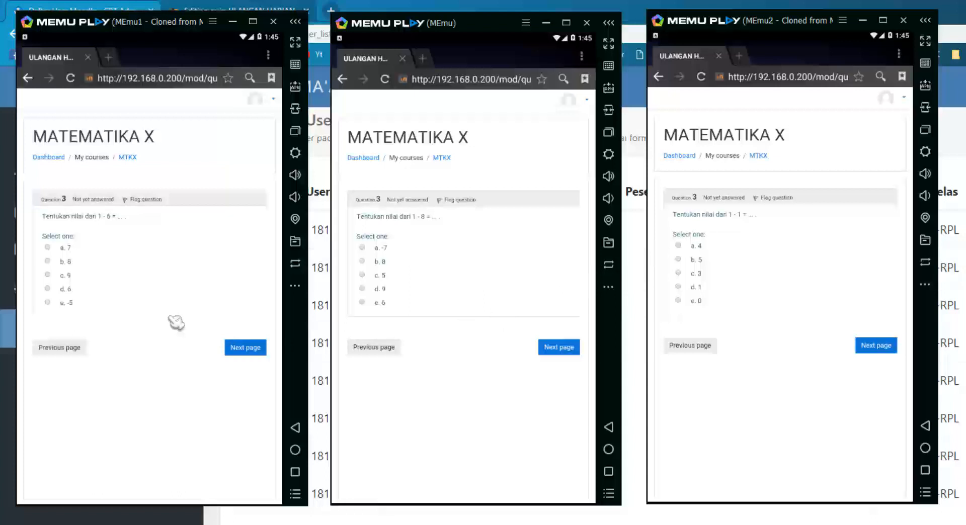
Answer question 3 with d. 6 on the left and move left and middle to question 4.
click(65, 290)
click(250, 350)
click(557, 349)
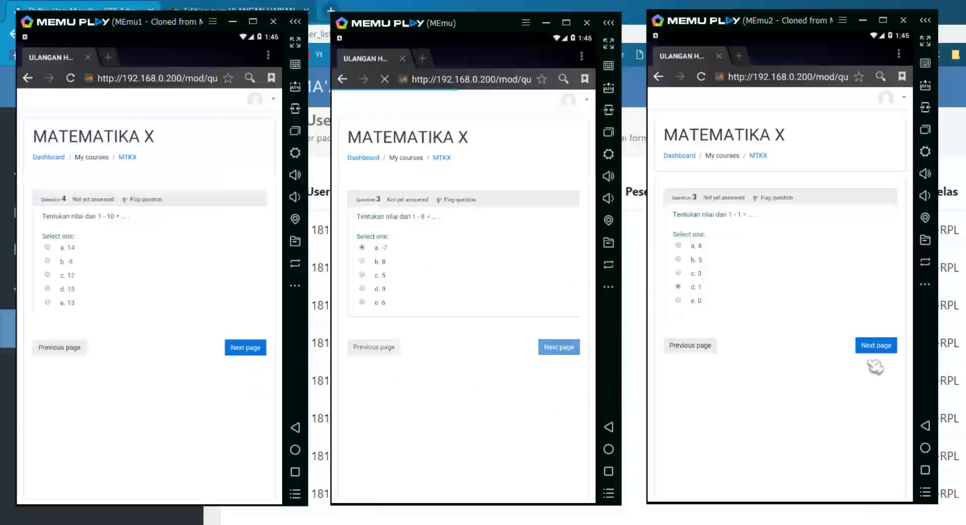
Answer question 4 with c. 8 (middle) and d. -2 (right), then advance all to question 5.
click(876, 348)
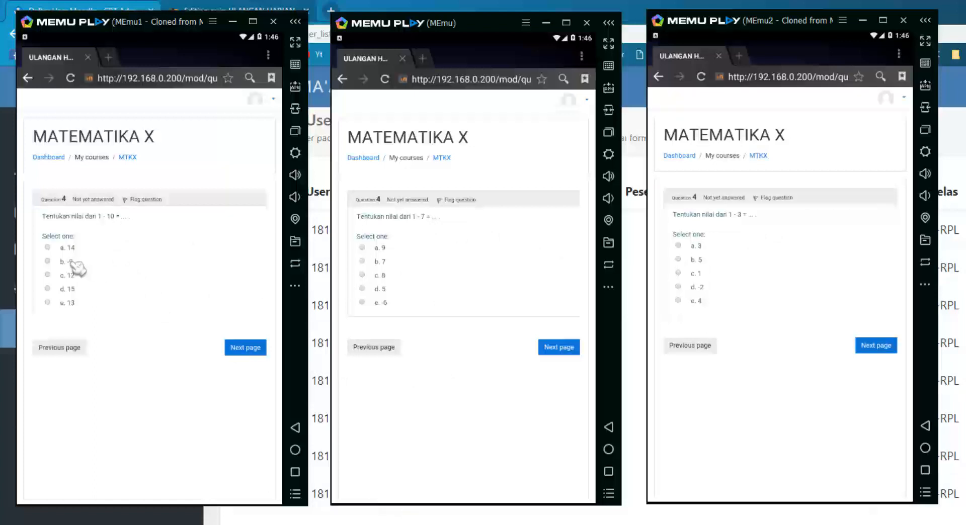
click(385, 277)
click(695, 288)
click(247, 350)
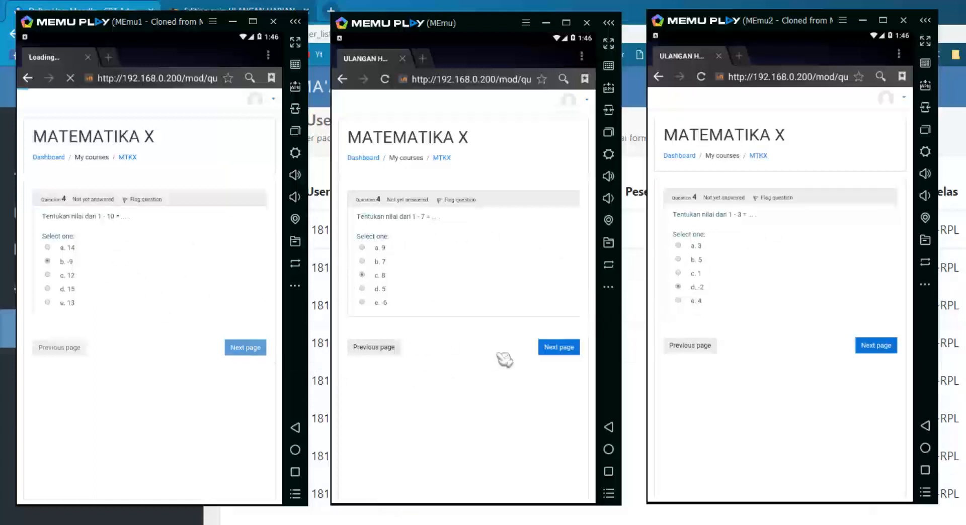
click(563, 350)
click(888, 350)
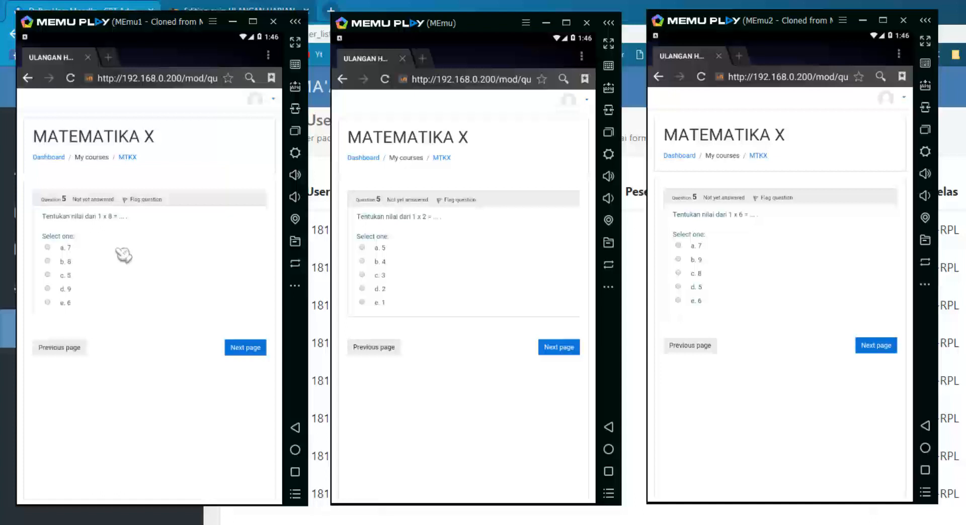
Answer question 5 with c. 5 (left) and a. 7 (right), then advance all to question 6.
click(65, 276)
click(695, 247)
click(264, 349)
click(573, 349)
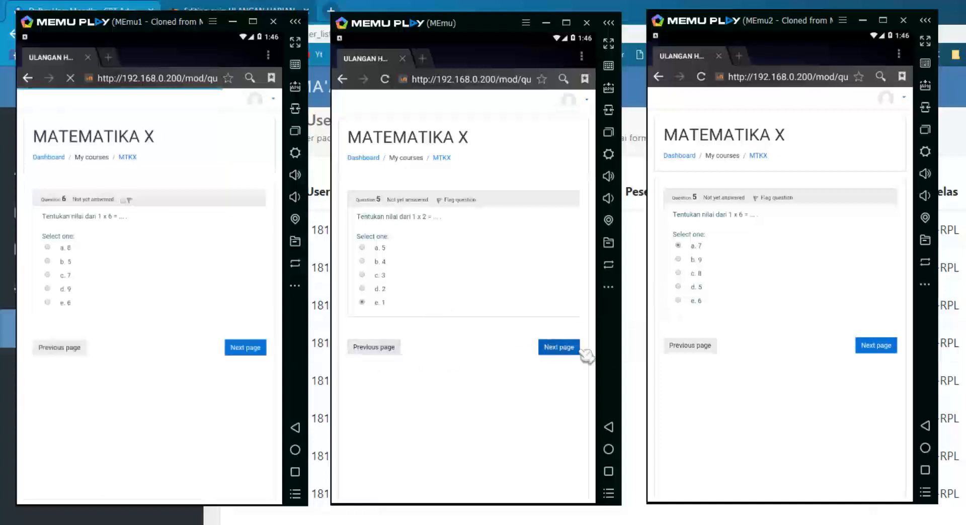
click(879, 347)
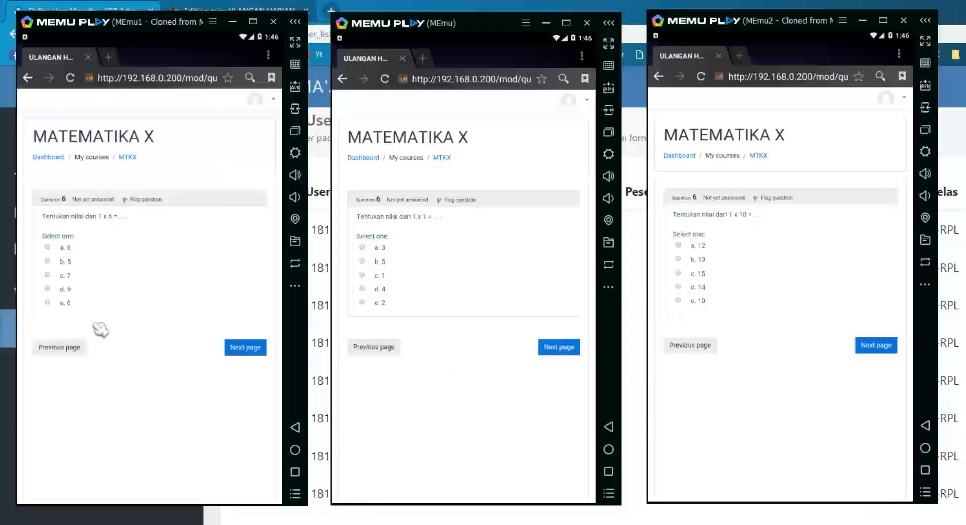
Answer question 6 with d. 9, a. 3 and e. 10, then advance all to question 7.
click(71, 290)
click(362, 247)
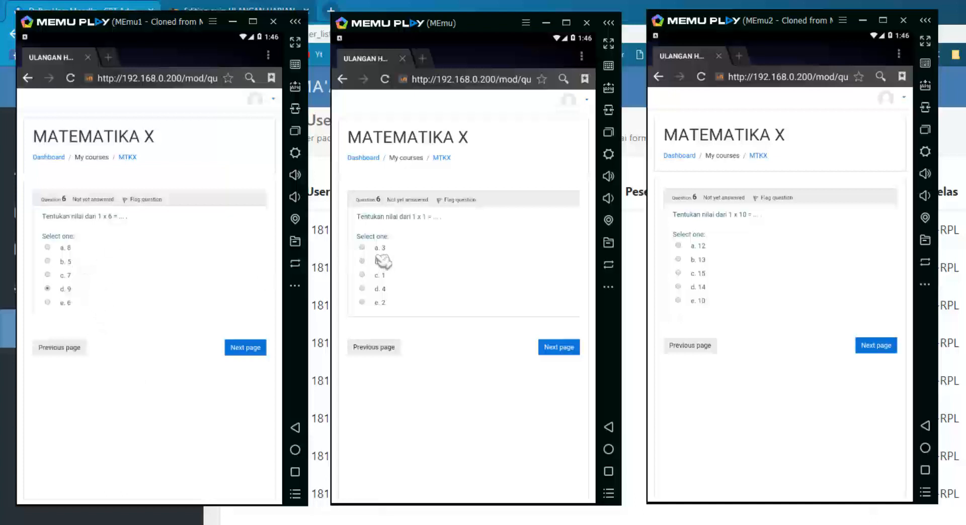
click(703, 303)
click(251, 352)
click(556, 348)
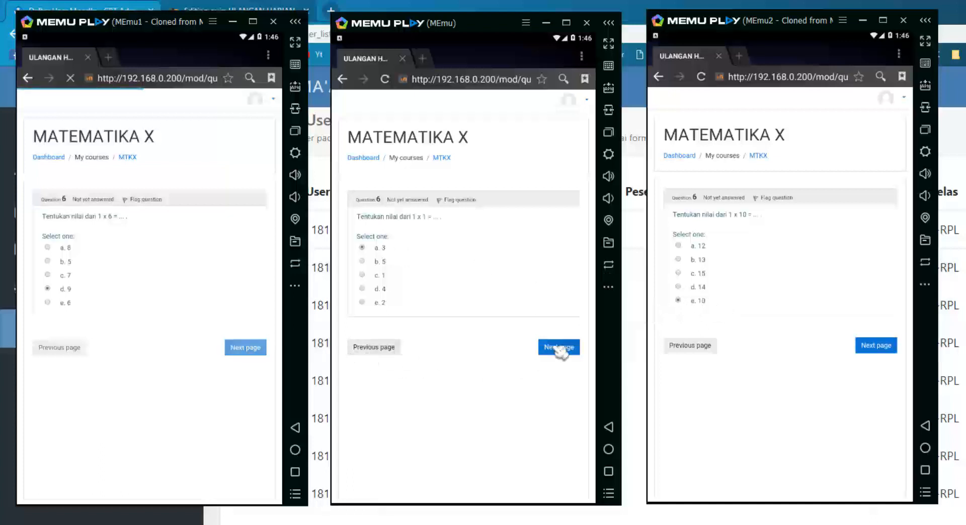
click(867, 349)
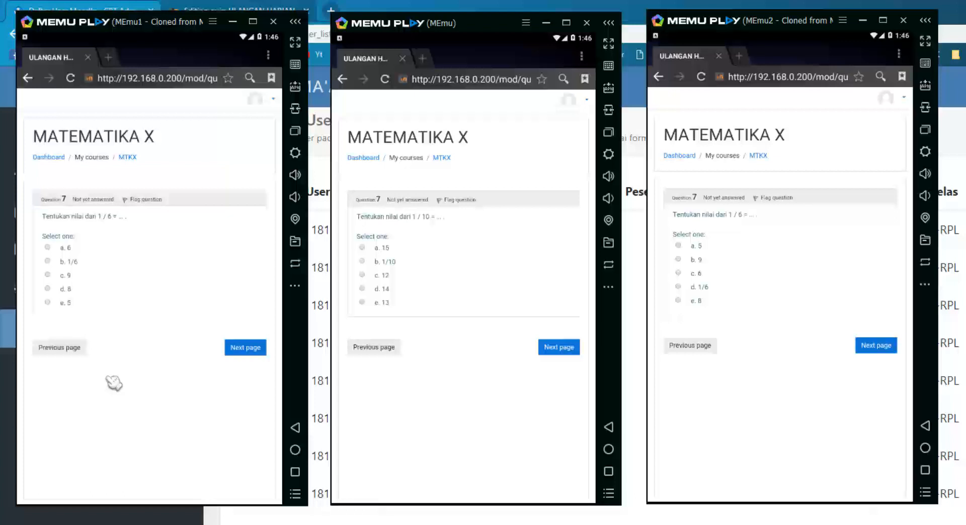
Answer question 7 with e. 5 (left) and a. 15 (middle), then advance all to question 8.
click(66, 303)
click(391, 248)
click(246, 347)
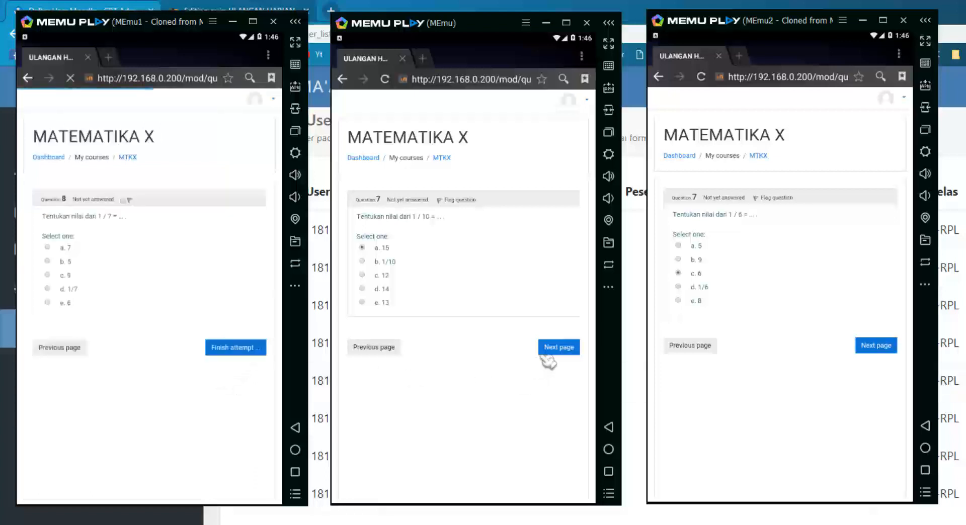
click(554, 349)
click(878, 346)
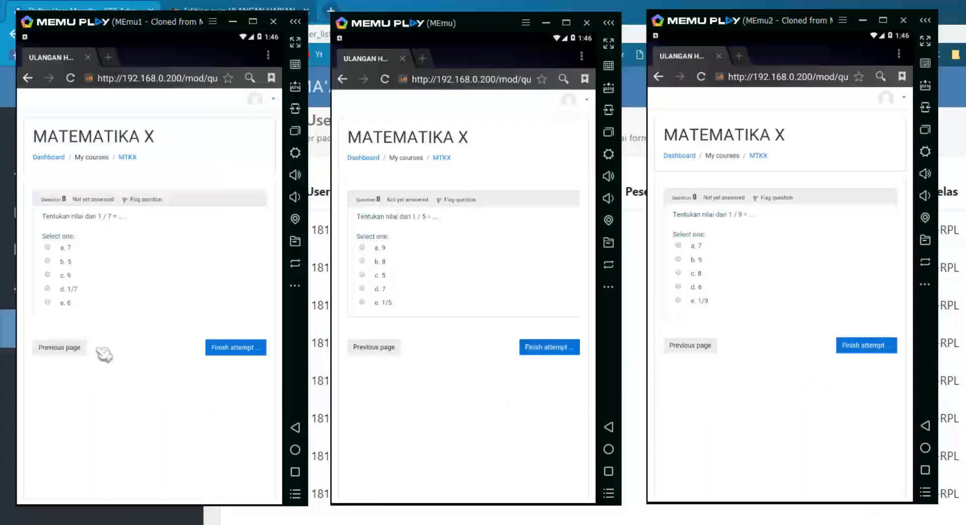
Answer question 8 with e. 1/5 (middle) and a. 7 (right), then finish the left and middle attempts.
click(382, 303)
click(697, 246)
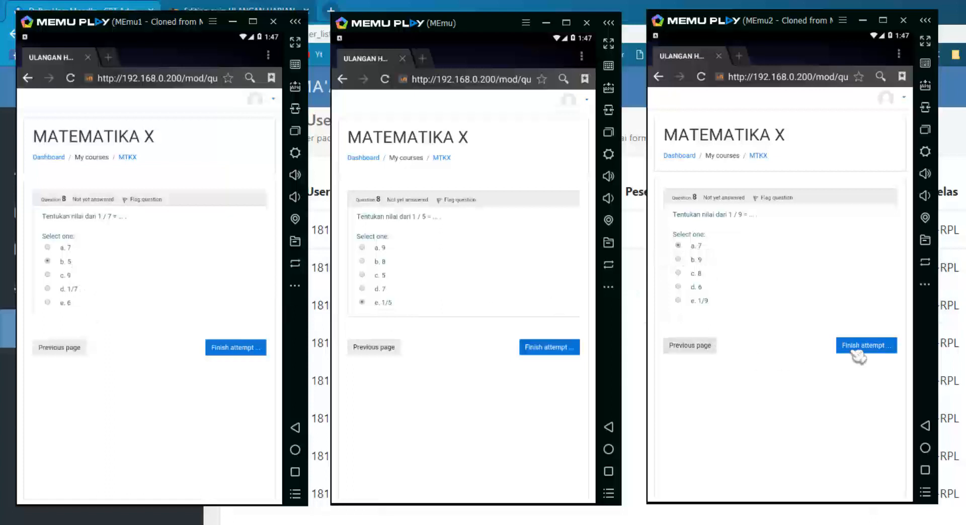
click(235, 348)
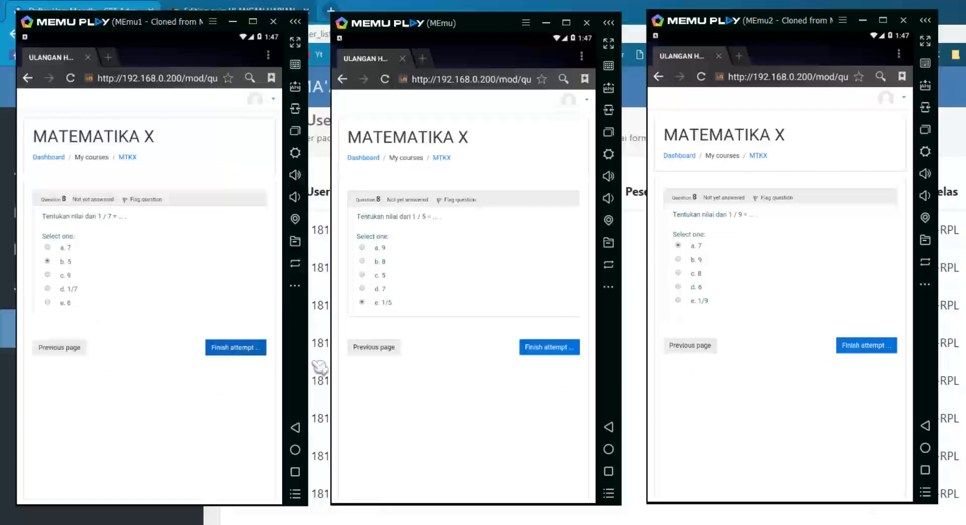
click(553, 349)
Finish the right attempt and confirm Submit all and finish in all three emulators.
click(862, 347)
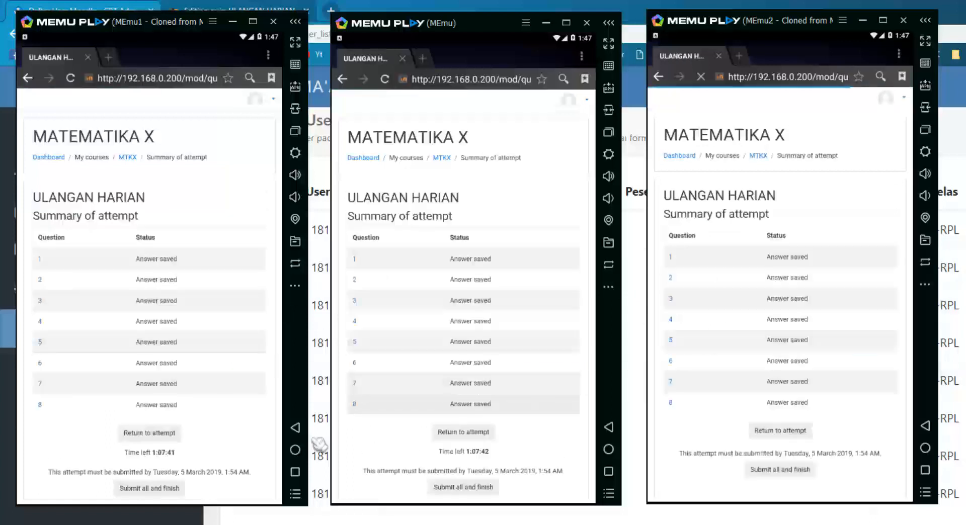
click(160, 490)
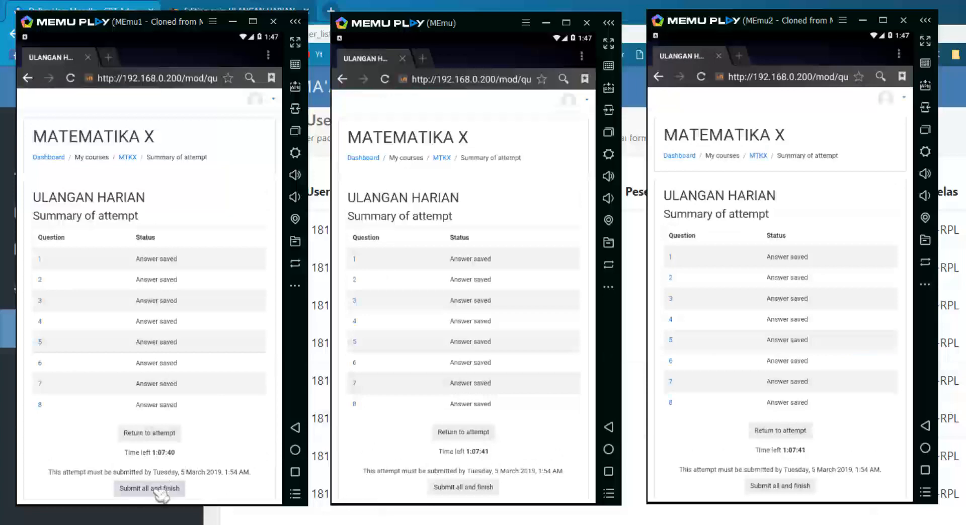
click(462, 488)
click(794, 487)
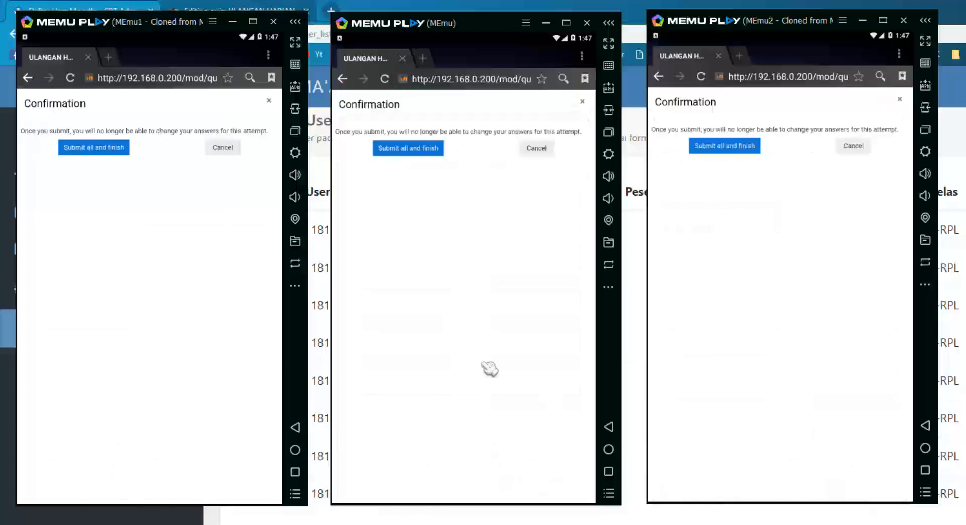
click(113, 154)
click(406, 151)
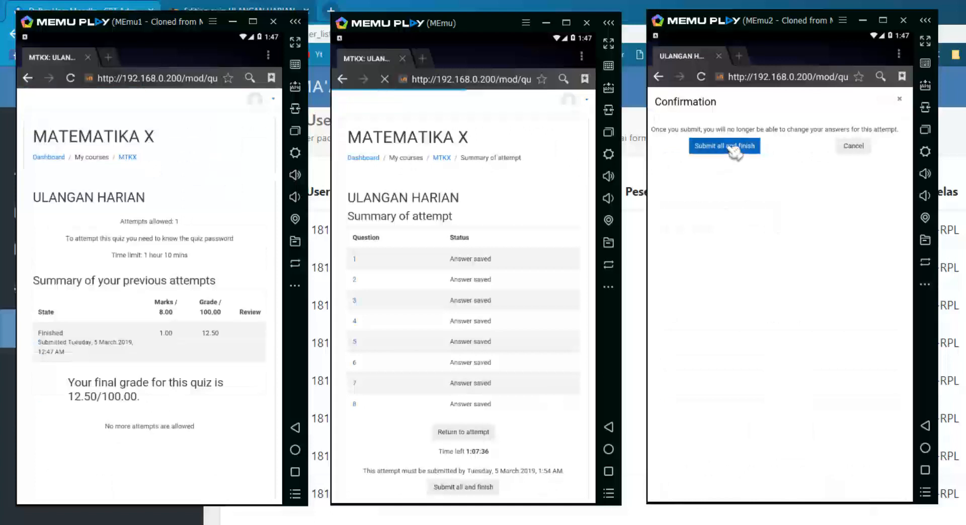
click(731, 147)
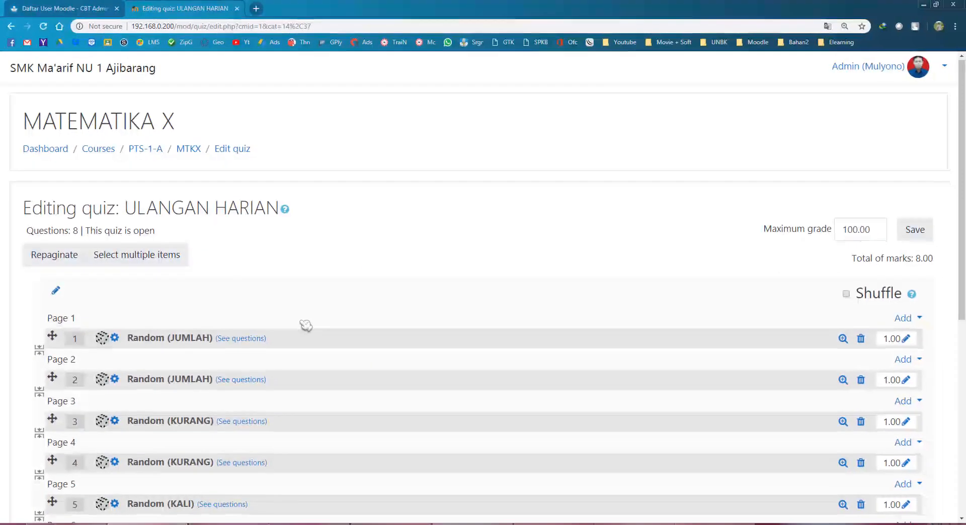
scroll(306, 326, down, 4)
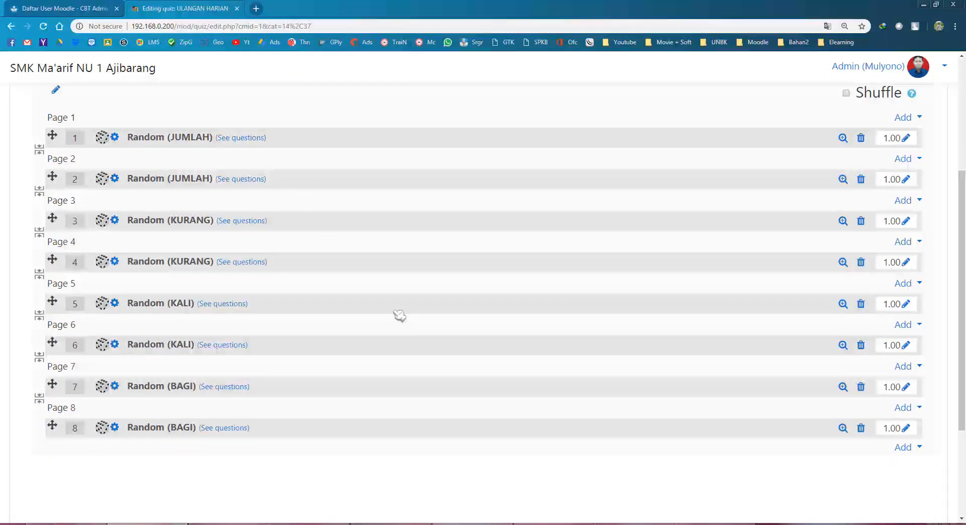
scroll(400, 315, up, 2)
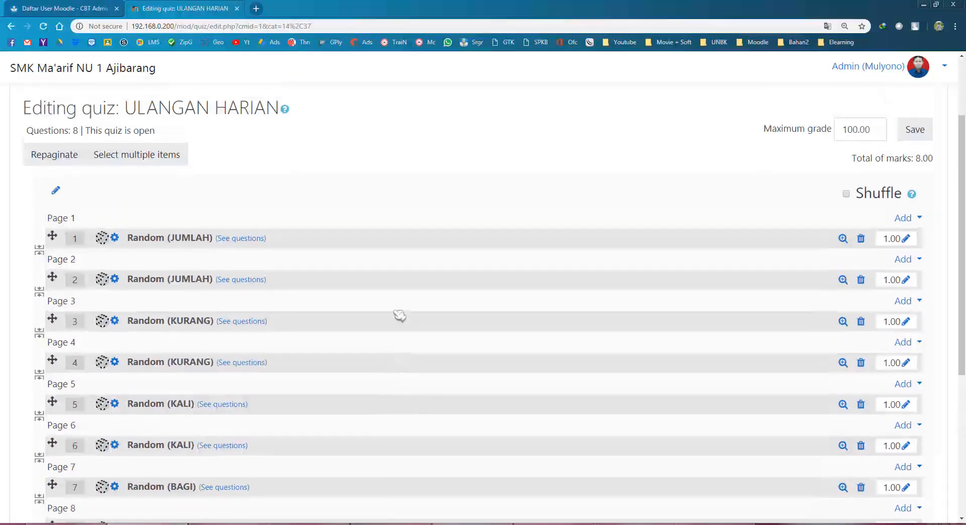
click(58, 9)
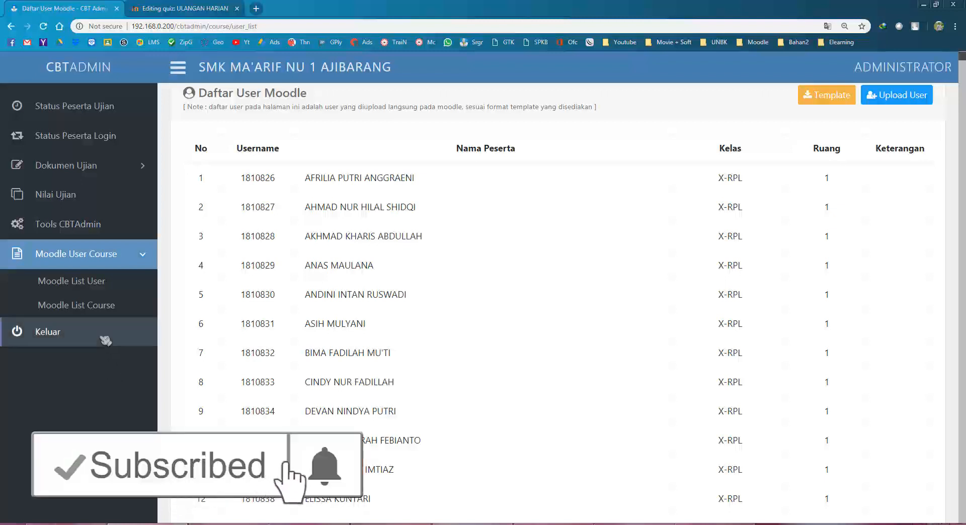
Load the Nilai Ujian results table for subject 1. MATEMATIKA X.
click(81, 208)
click(221, 171)
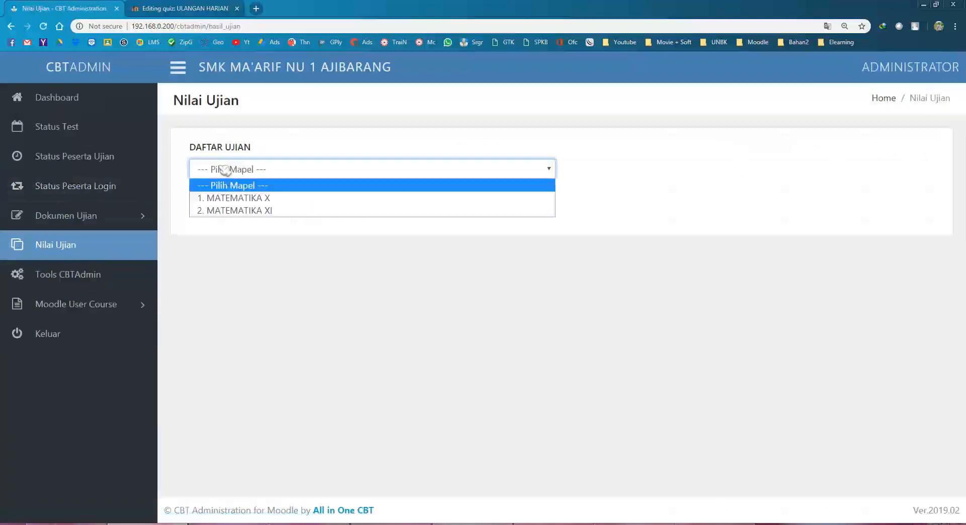
click(252, 199)
click(216, 204)
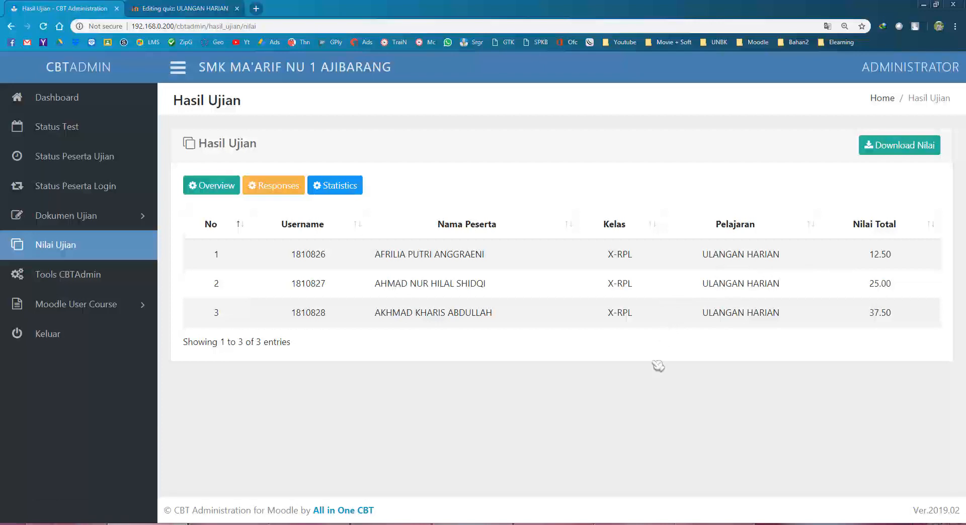
Bring the three emulators' grade pages (12.50, 25.00, 37.50) into view beside the results.
click(560, 524)
click(632, 524)
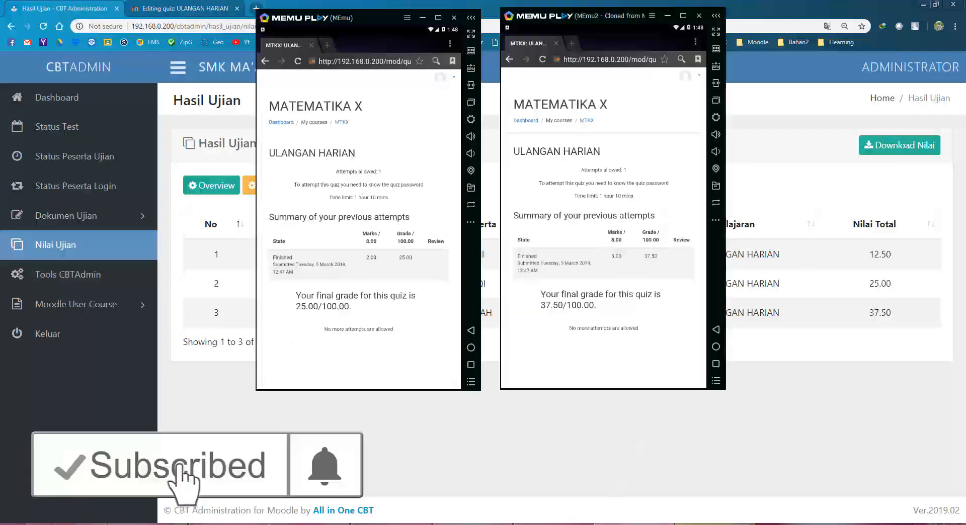
click(710, 524)
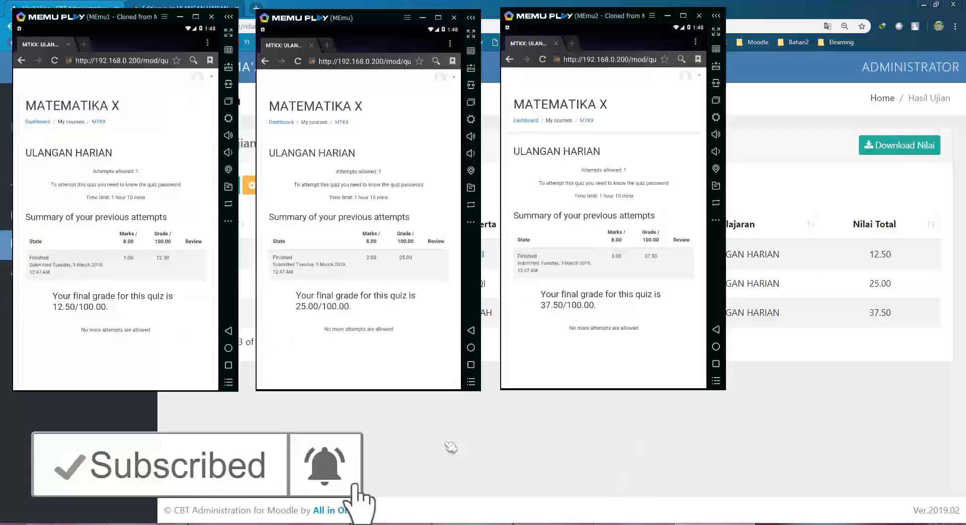